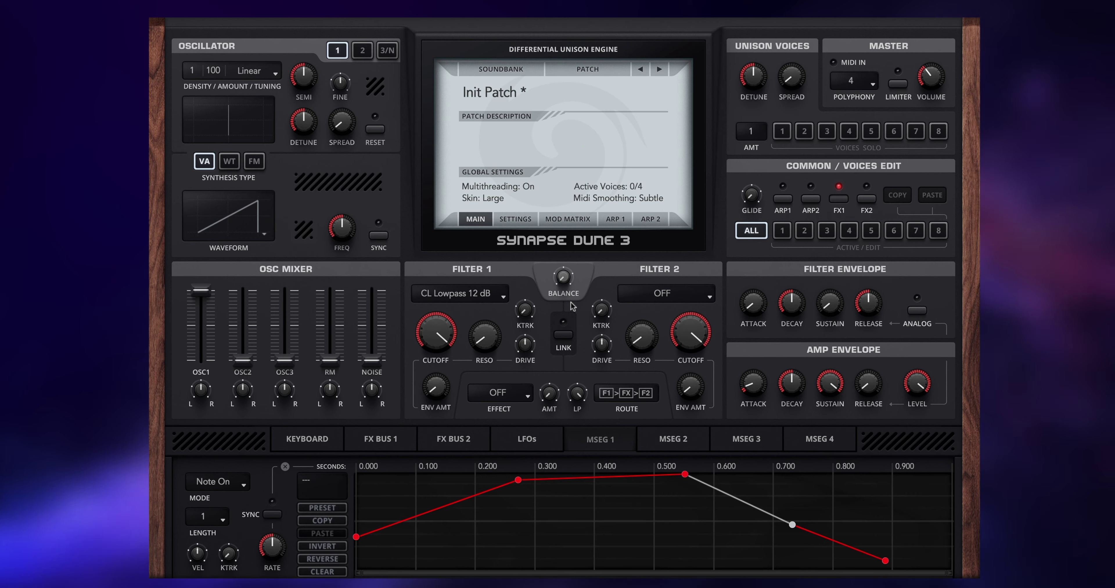
Set oscillator 1's density to 7 and amount to 87, and turn its spread up to about three quarters.
key(ctrl+s)
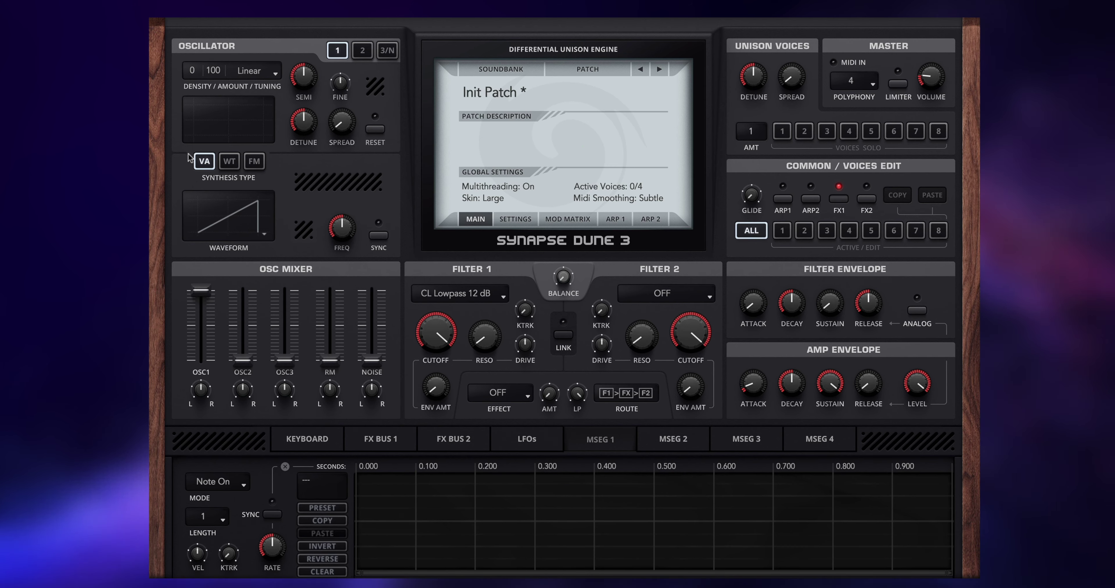
mouse_move(193, 71)
mouse_down()
mouse_move(210, 40)
mouse_move(214, 68)
mouse_up()
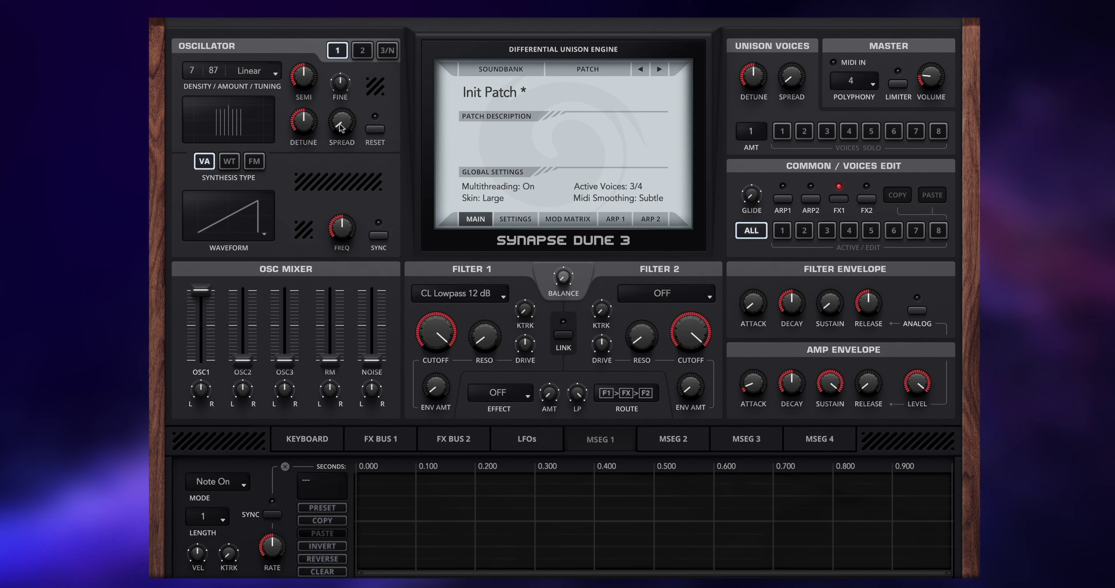
drag(339, 124, 338, 39)
View the MSEG 2, MSEG 3 and MSEG 4 pages and return to MSEG 1.
click(673, 439)
click(746, 439)
click(820, 439)
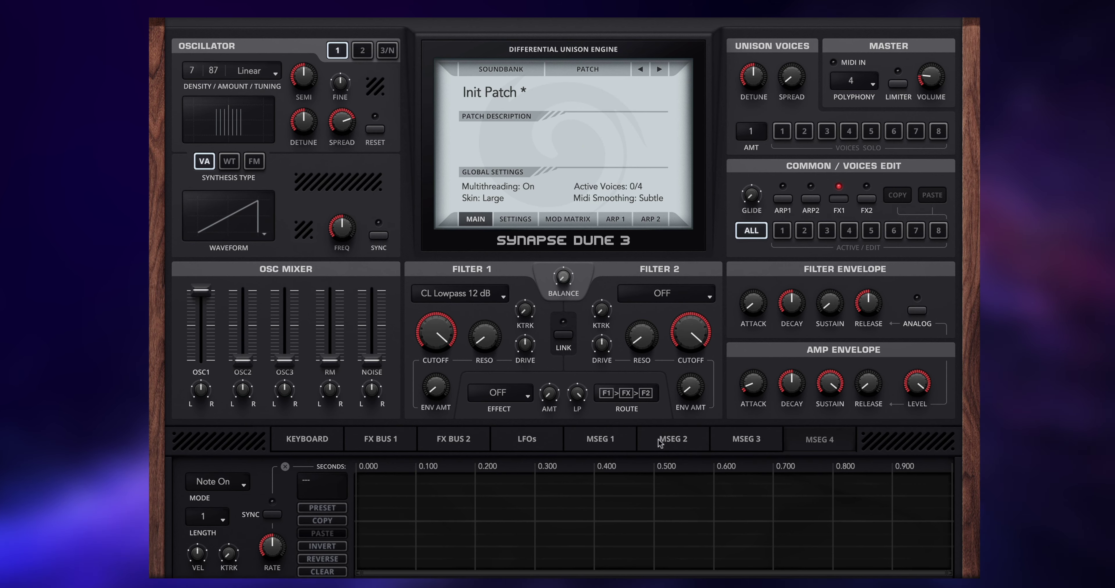
click(616, 440)
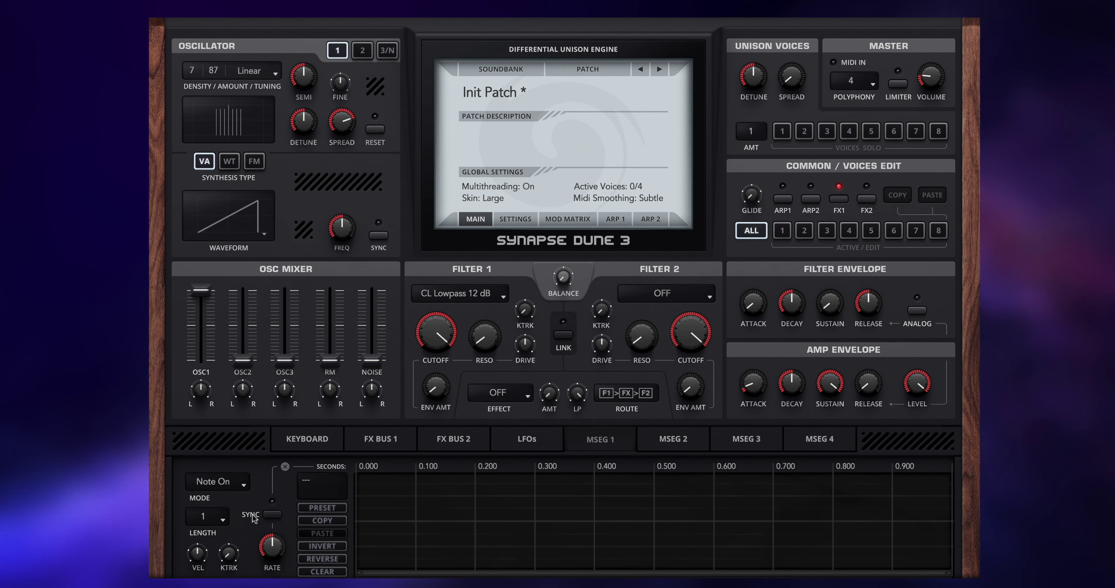
Set MSEG 1's mode to Loop and check its available length options, keeping the length at 1.
click(225, 484)
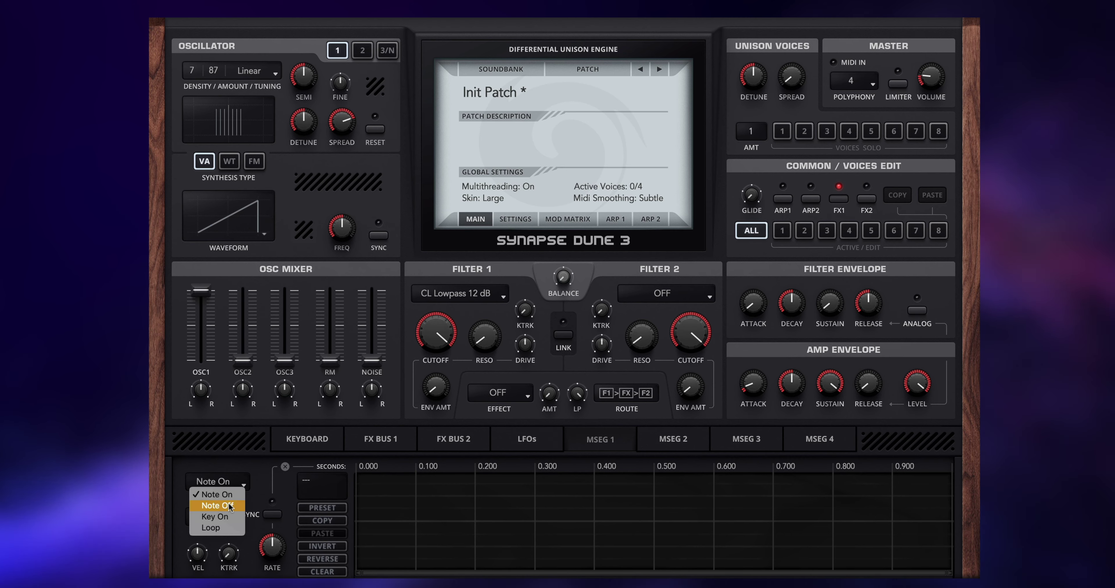
click(216, 530)
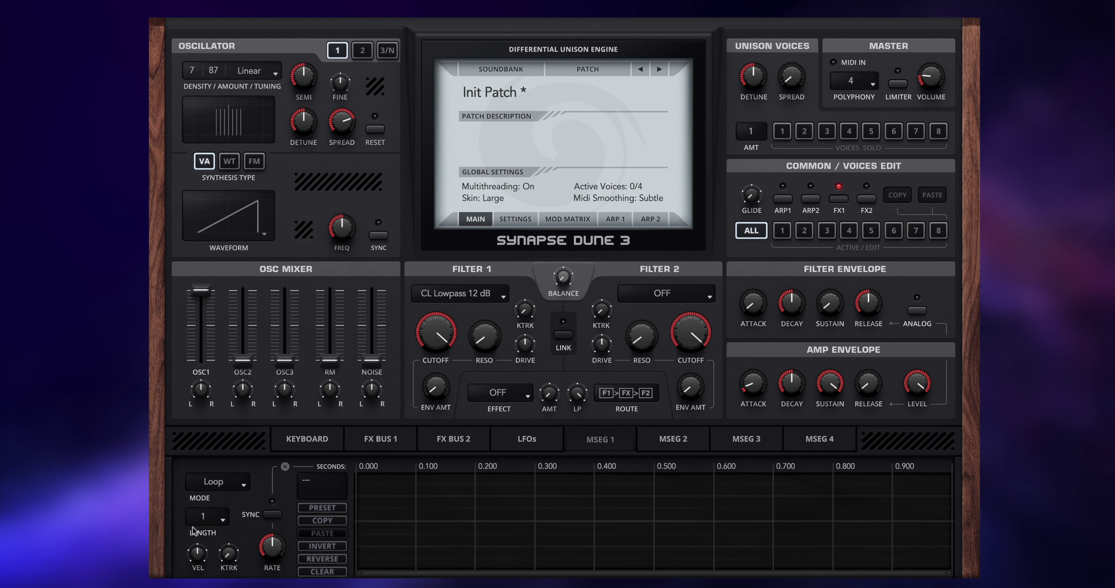
click(205, 518)
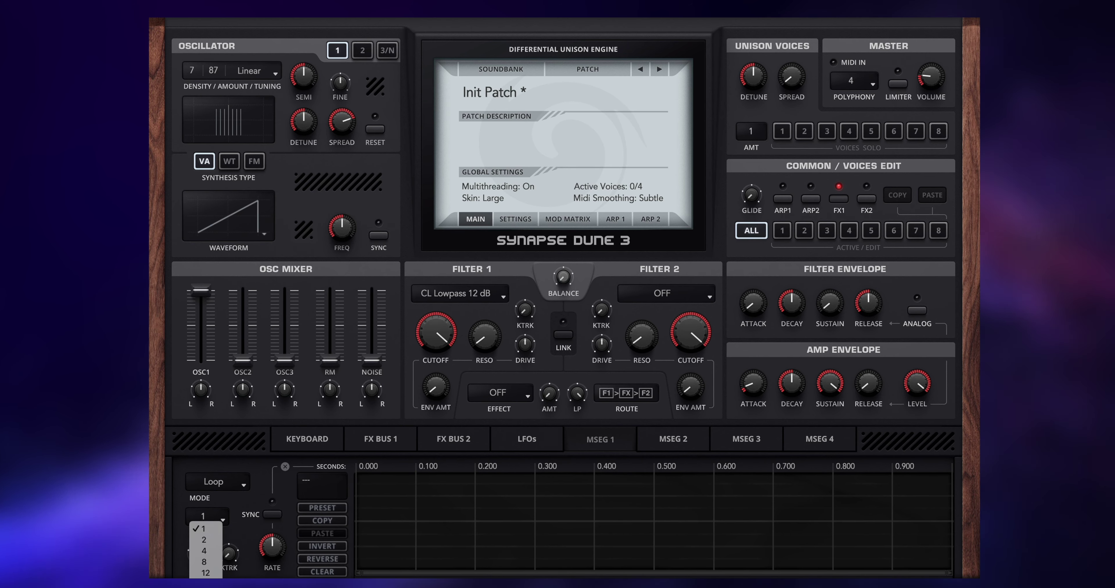
click(236, 533)
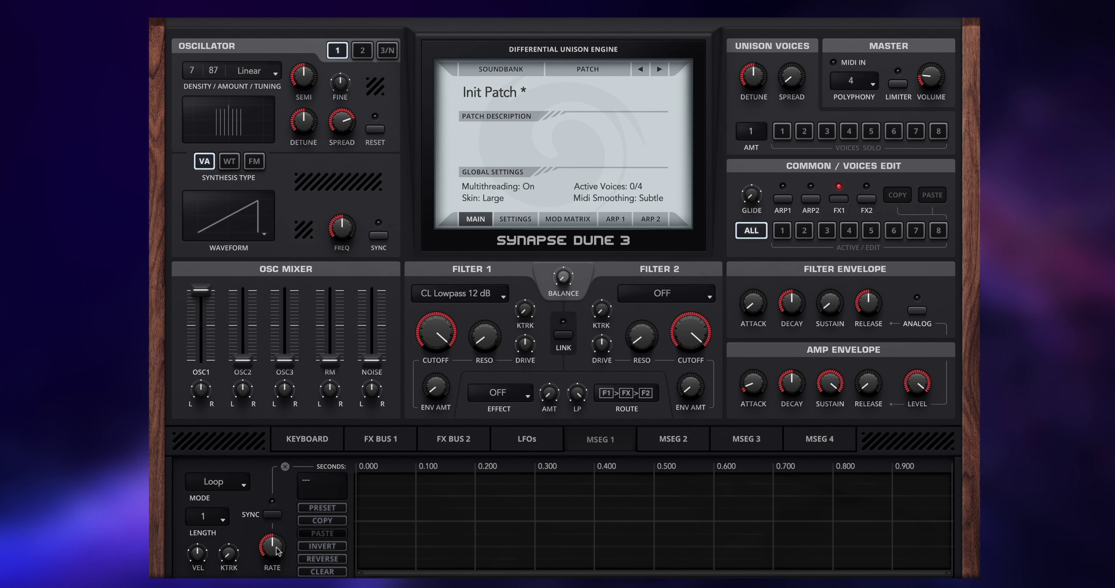
Turn on tempo sync for MSEG 1, raise its rate and draw a straight ramp falling from maximum to minimum.
click(271, 515)
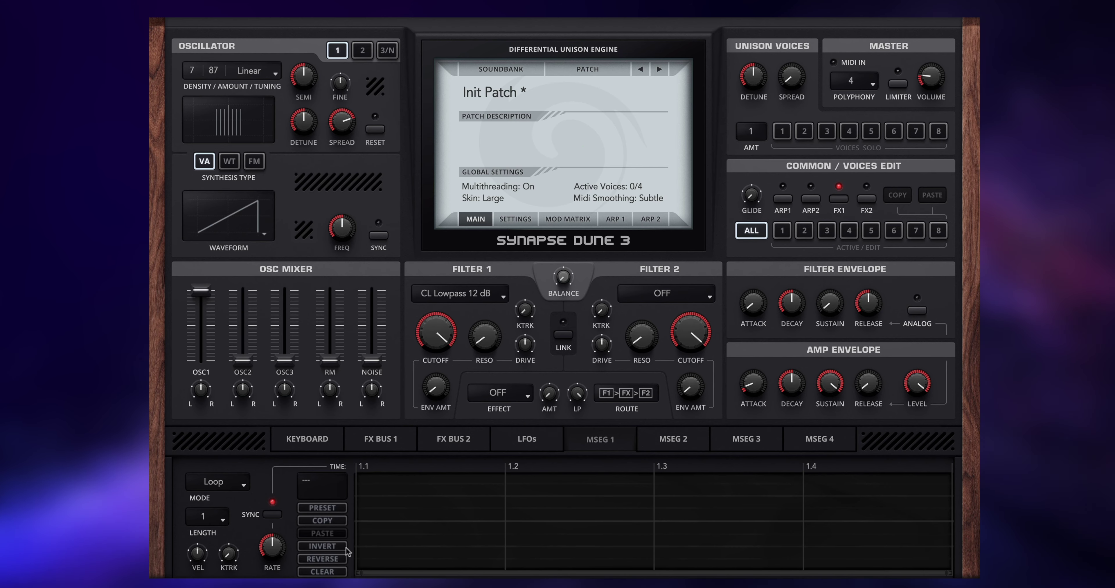
mouse_move(274, 544)
drag(274, 544, 268, 557)
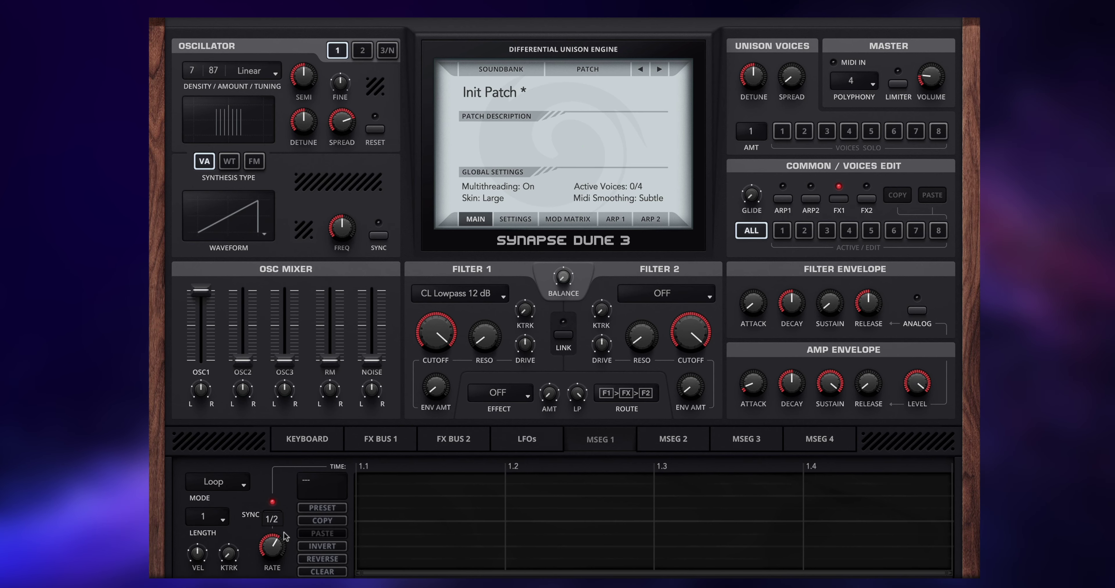
drag(270, 550, 293, 509)
double_click(950, 568)
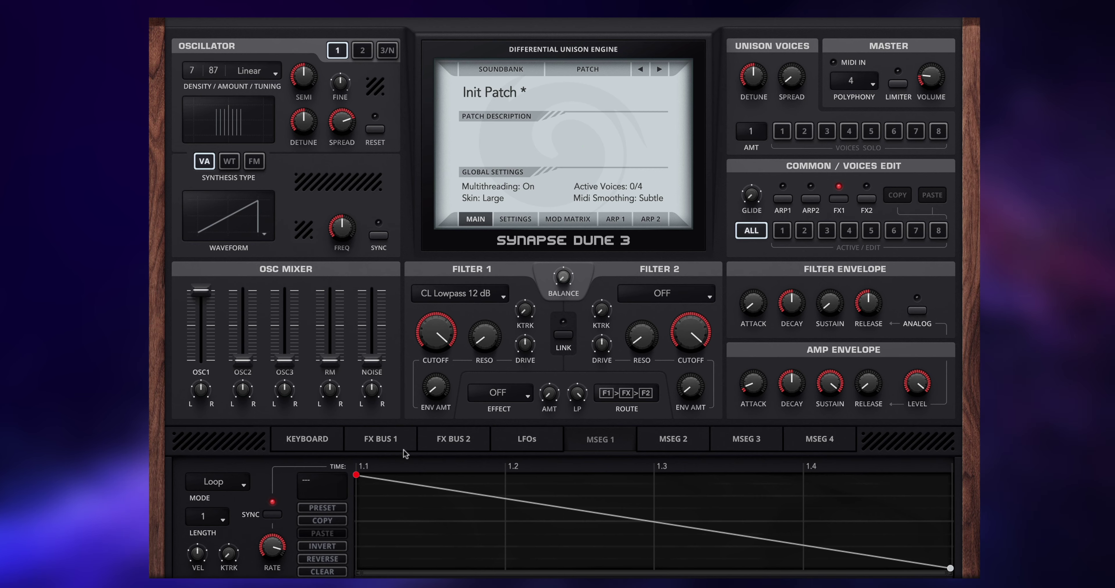
Try different MSEG 1 rates with tempo sync switched off and on, ending with sync on.
click(272, 514)
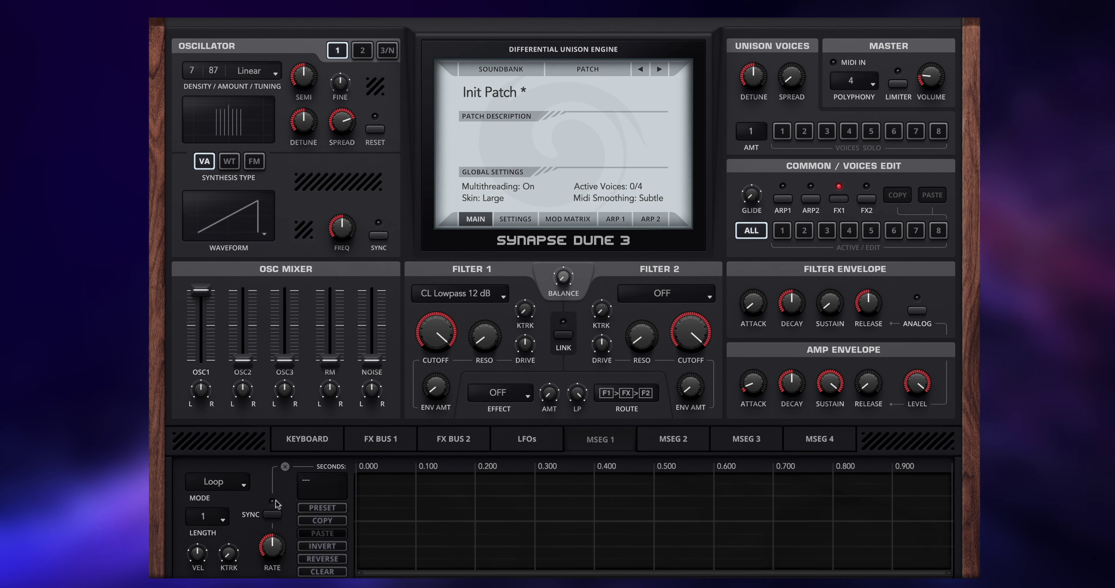
mouse_move(276, 548)
mouse_down()
mouse_move(289, 494)
mouse_move(272, 548)
mouse_up()
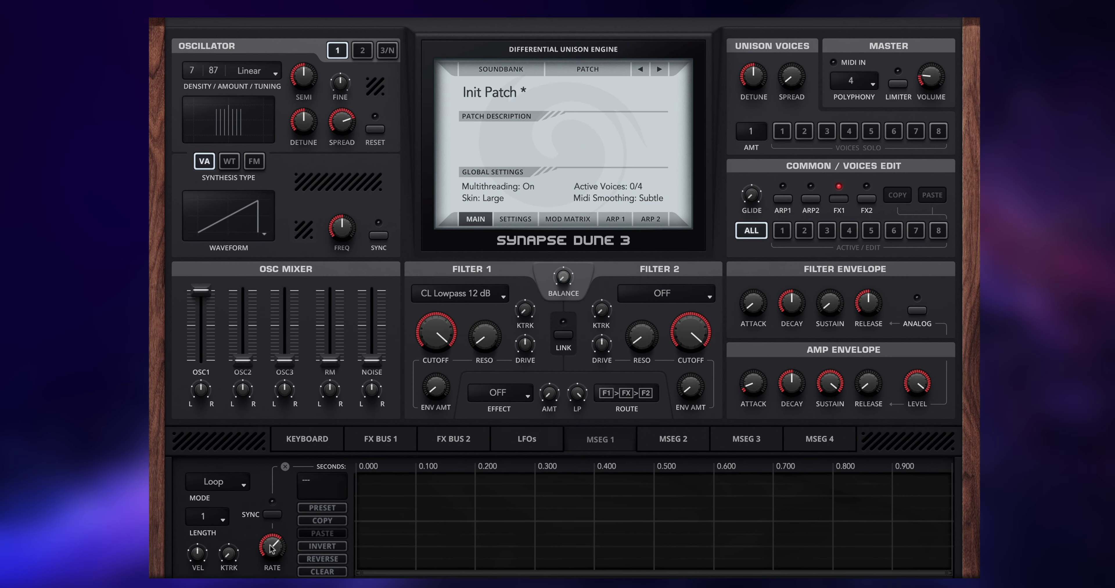
click(273, 515)
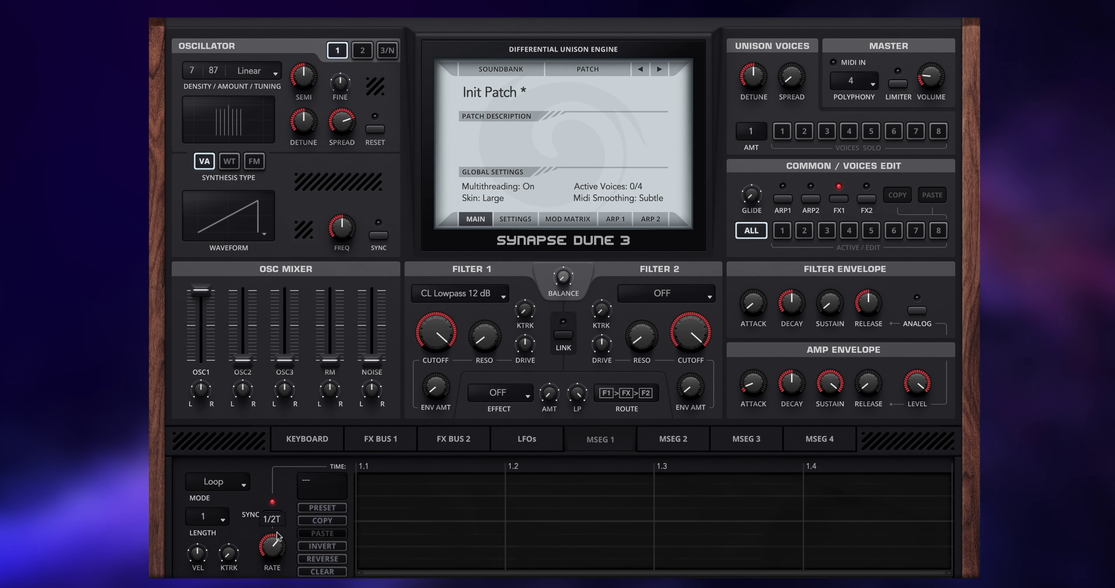
drag(277, 544, 279, 531)
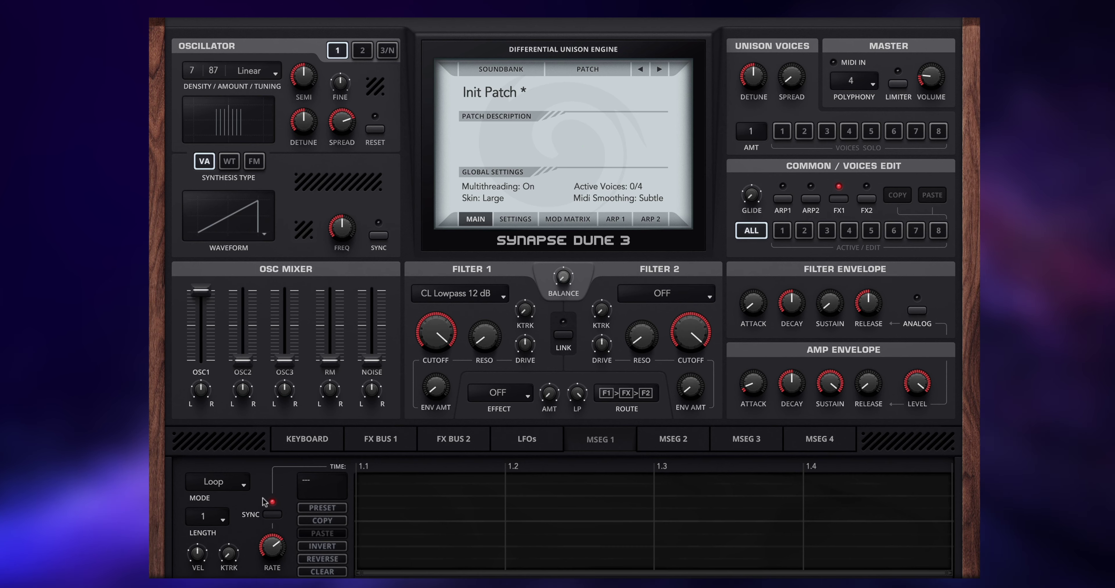
click(271, 515)
click(271, 515)
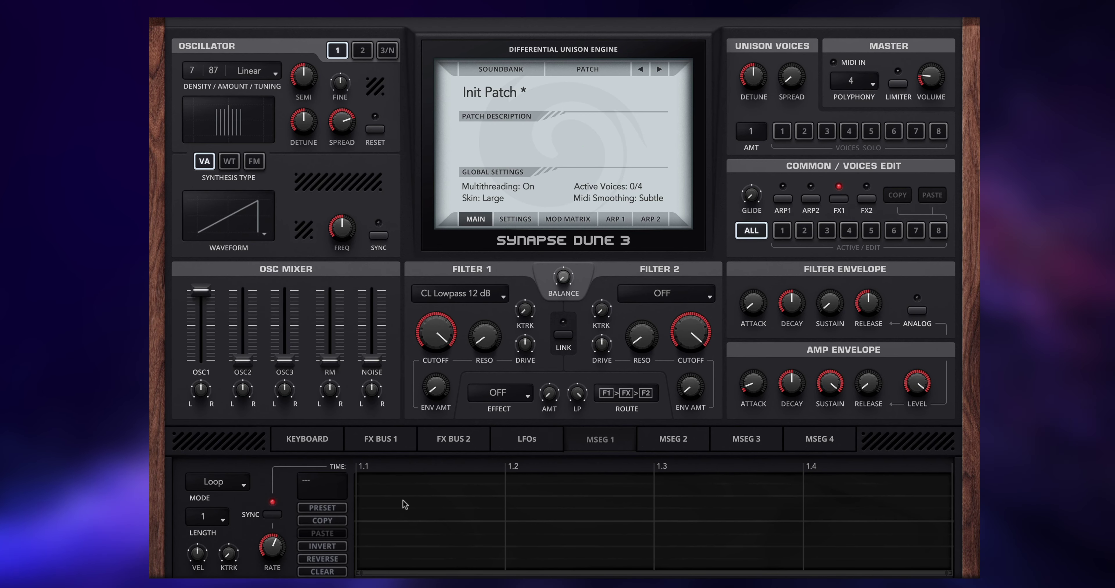
Place an MSEG 1 point and move it to about beat 1.4, then load the Trance Gate 1 preset.
click(612, 536)
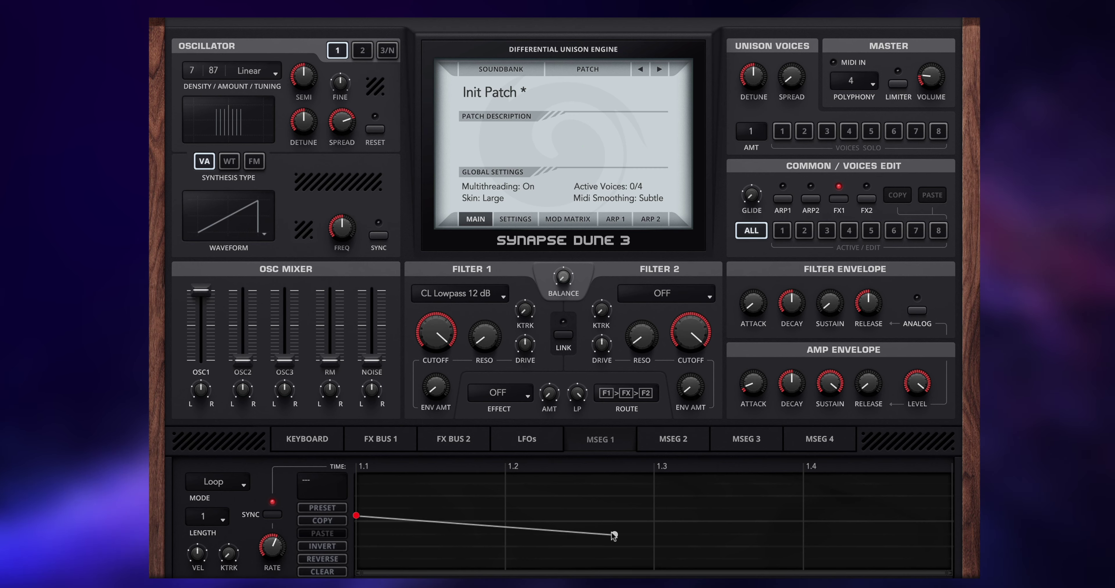
drag(612, 536, 805, 489)
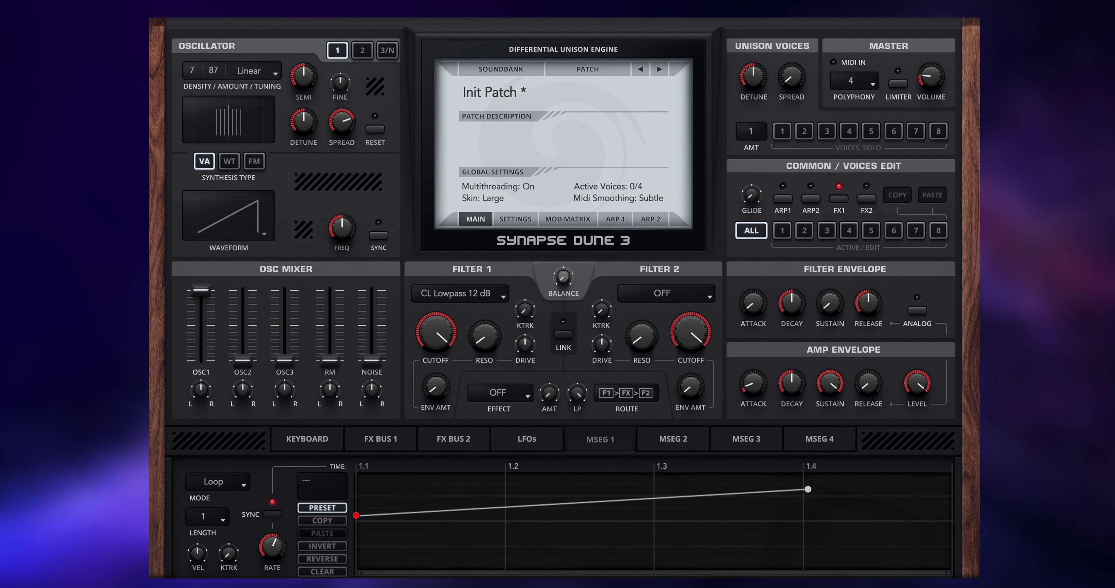
click(322, 508)
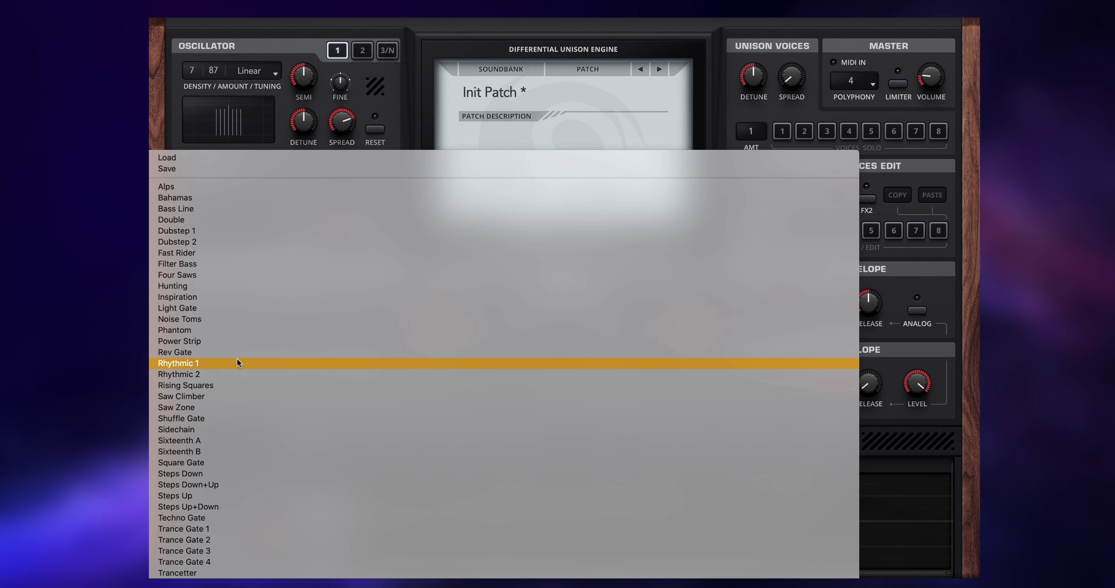
click(207, 531)
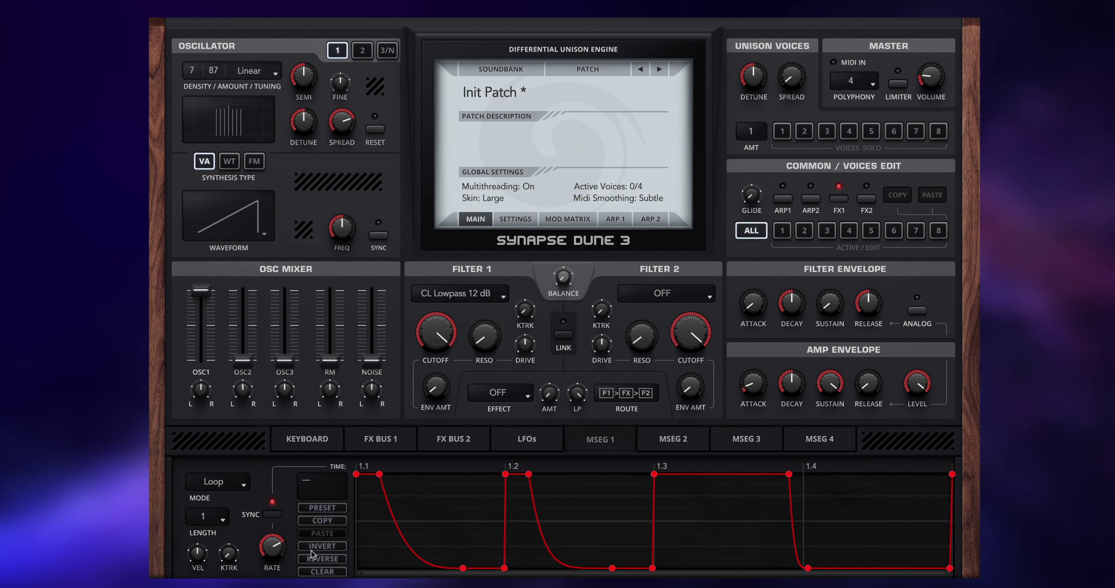
Try inverting and reversing the MSEG 1 preset curve, then clear the envelope.
click(325, 552)
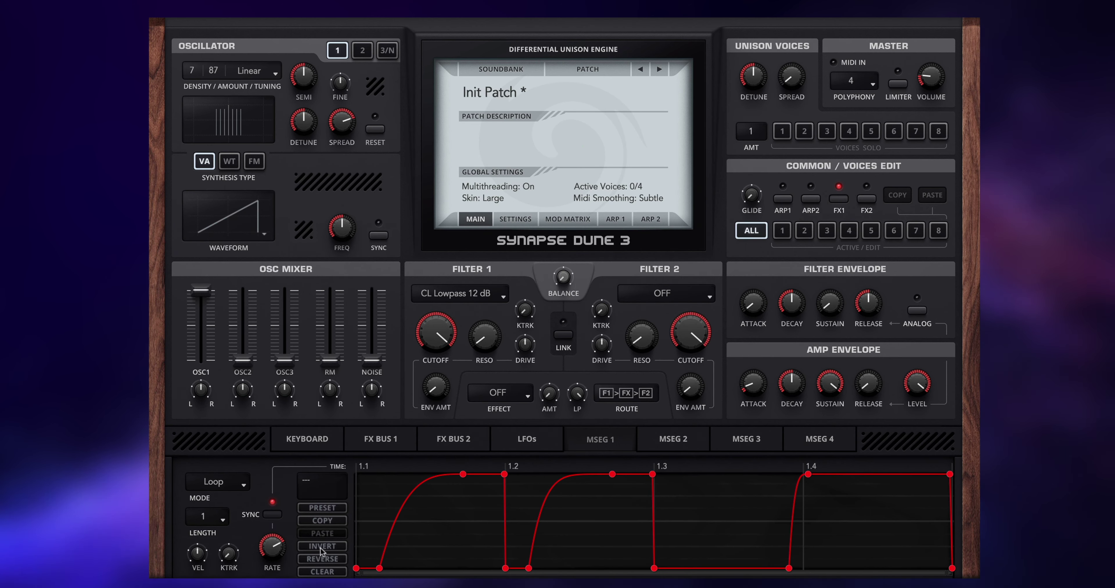
click(324, 559)
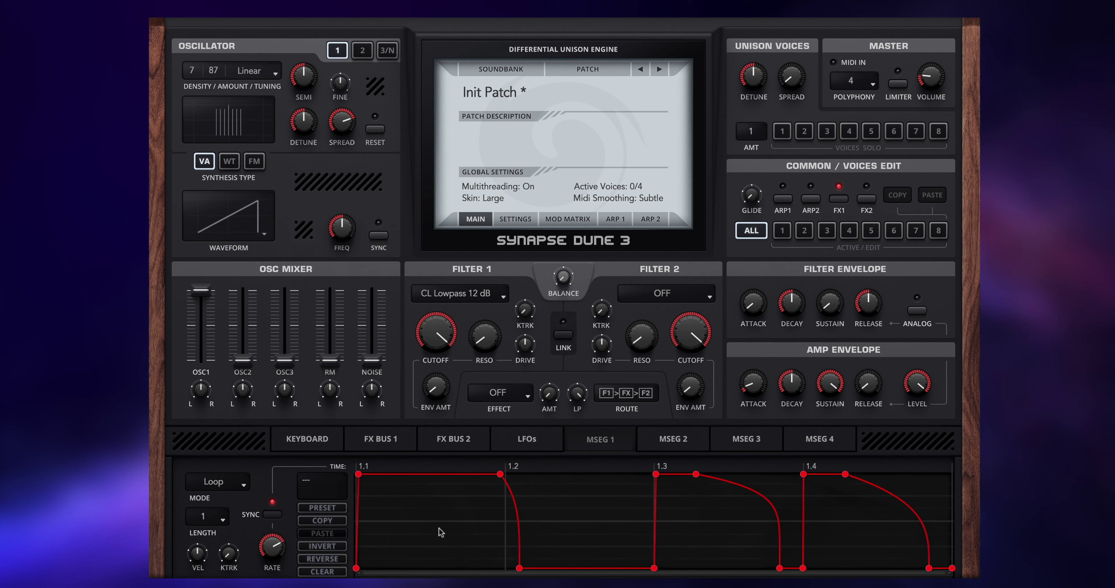
click(332, 547)
click(331, 547)
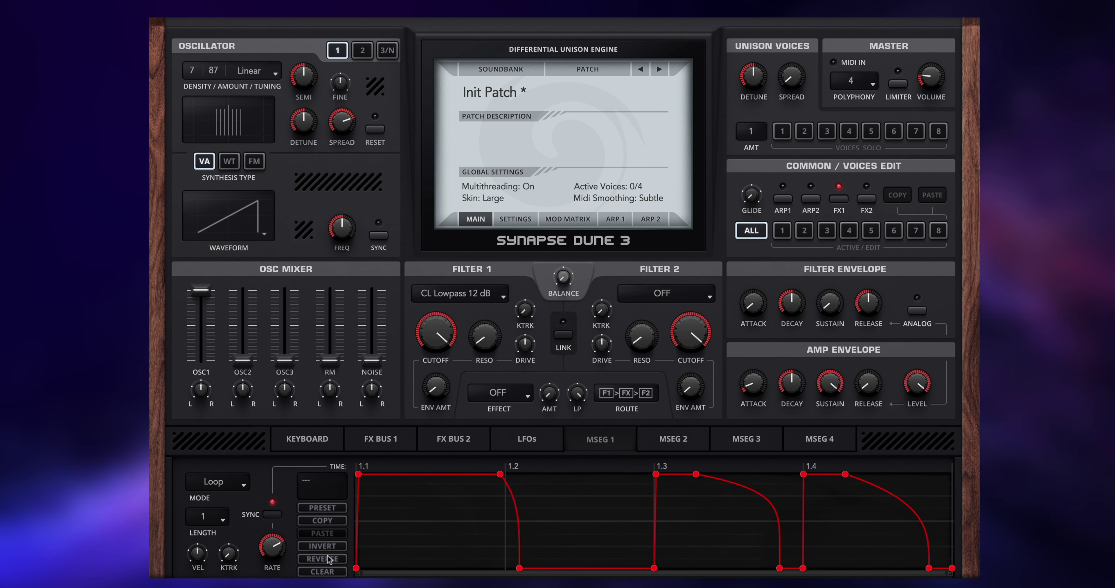
click(331, 547)
click(332, 547)
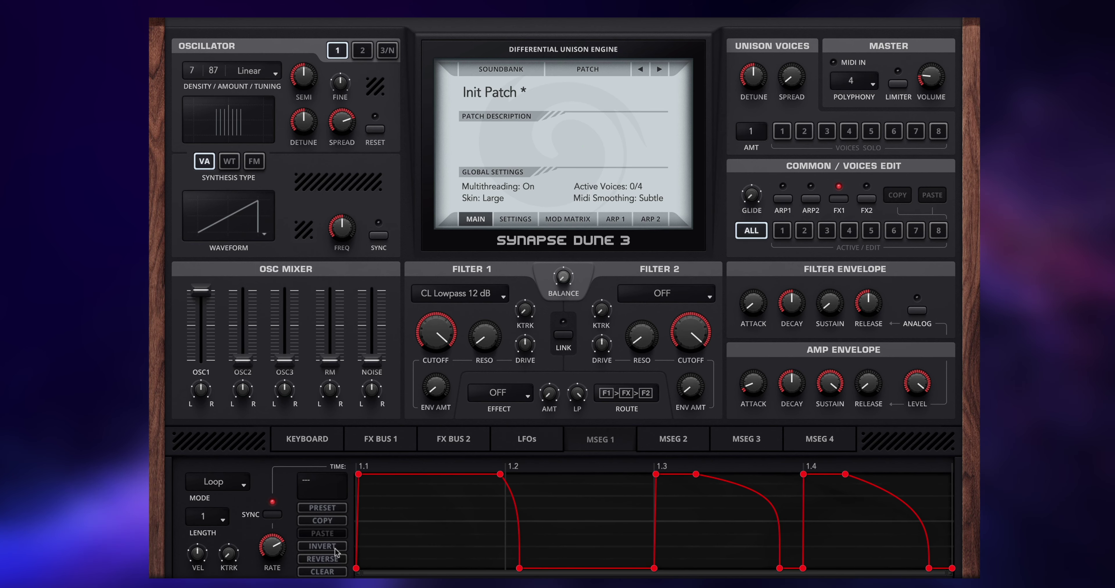
click(323, 572)
click(381, 512)
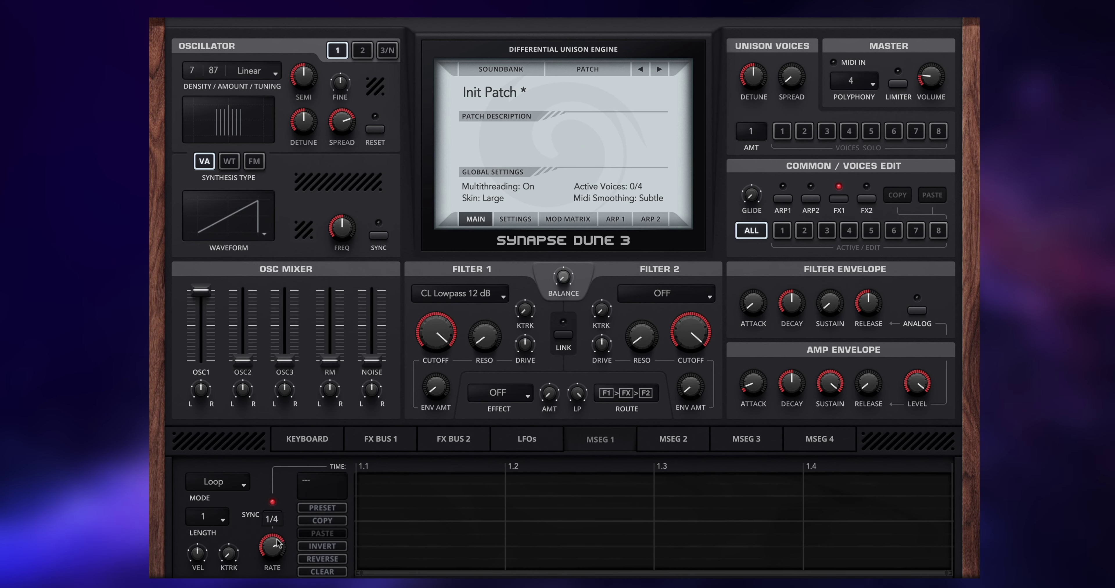
Raise MSEG 1's synced rate beyond 1/4 and draw a straight ramp from maximum at 1.1 to minimum at the end.
drag(277, 548, 279, 536)
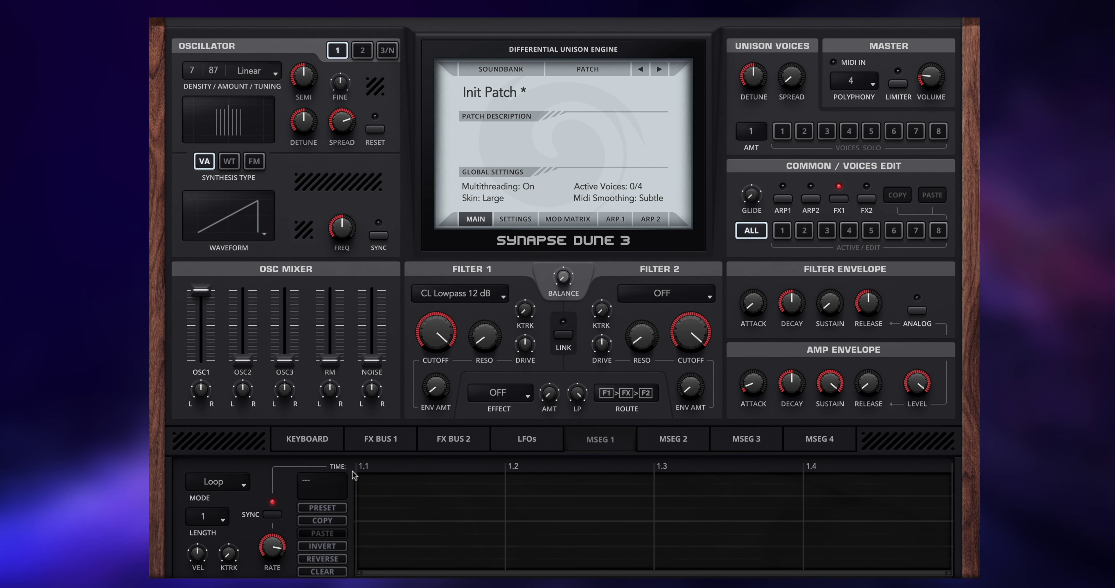
click(950, 568)
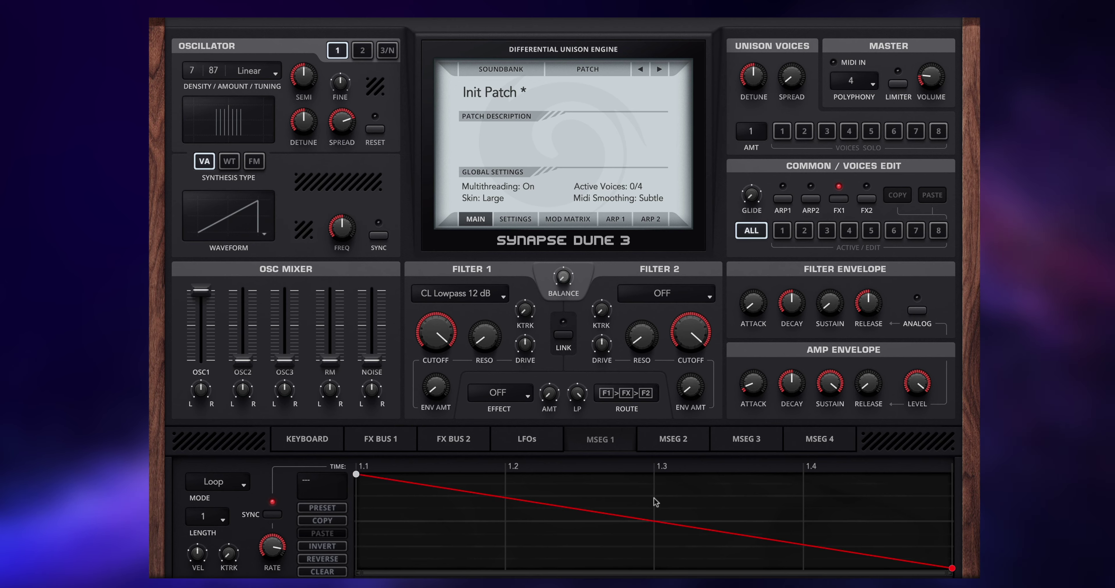
Bend the MSEG 1 ramp into a steep decay curve and straighten it back into a line.
drag(656, 524, 649, 567)
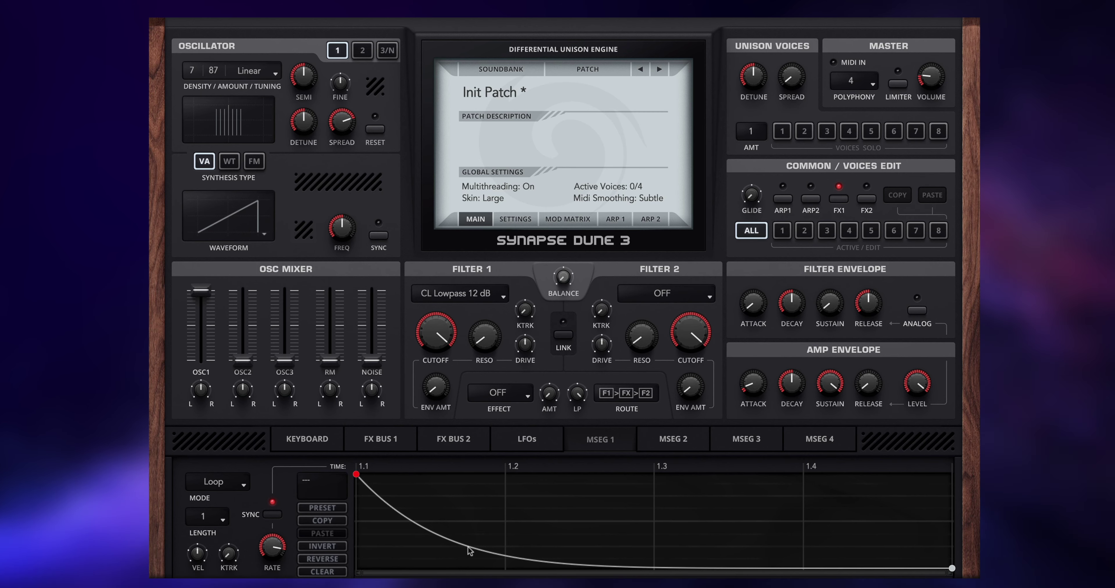
drag(470, 551, 493, 492)
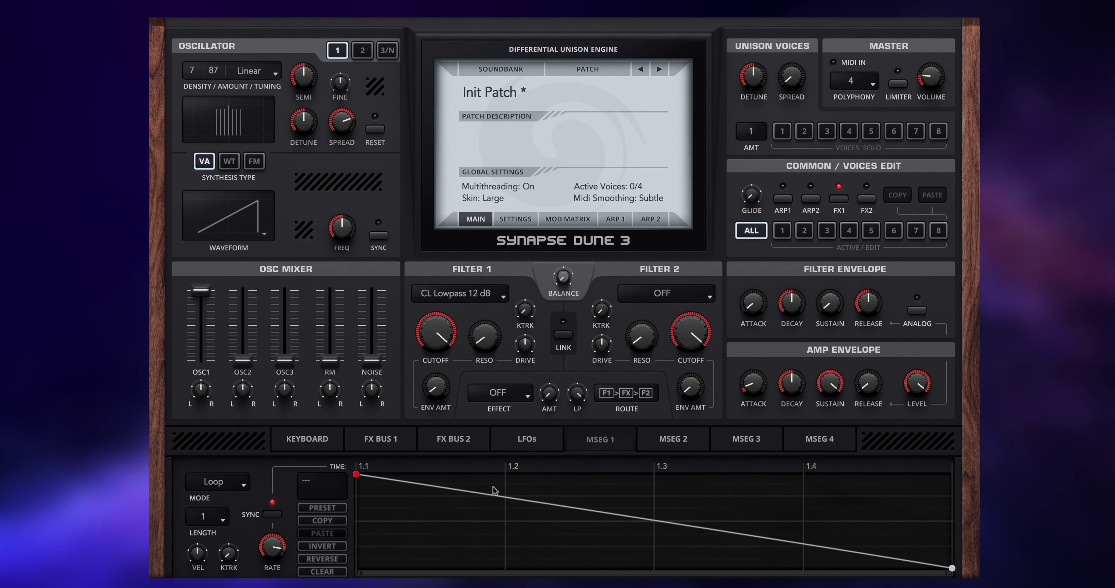
mouse_move(861, 560)
mouse_down()
mouse_move(866, 504)
mouse_move(851, 552)
mouse_up()
drag(617, 512, 669, 528)
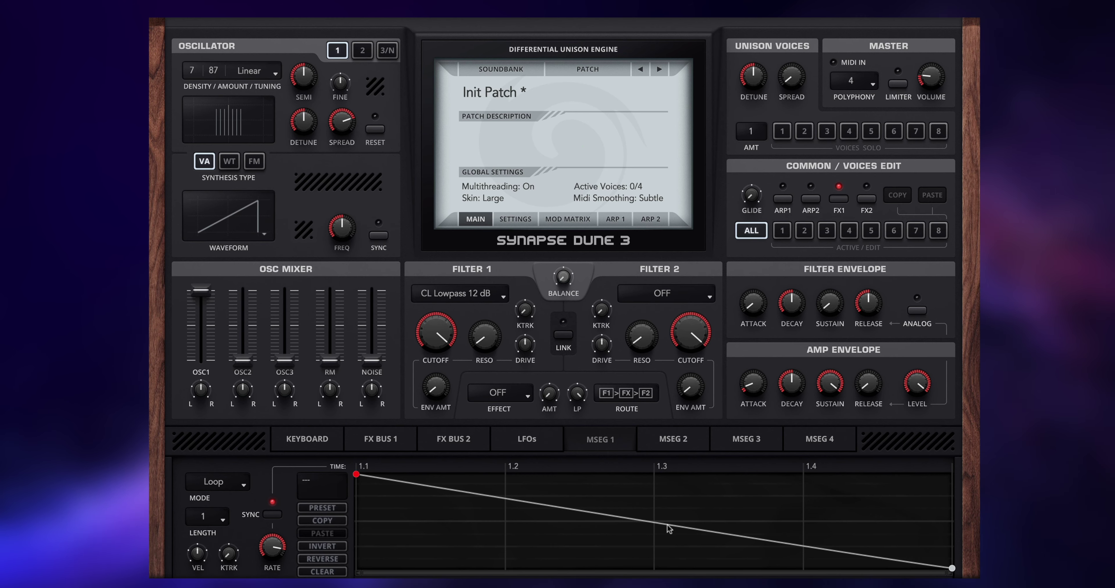
In the first modulation matrix slot, assign MSEG 1 as the source and Osc 1 Volume as the destination.
click(568, 220)
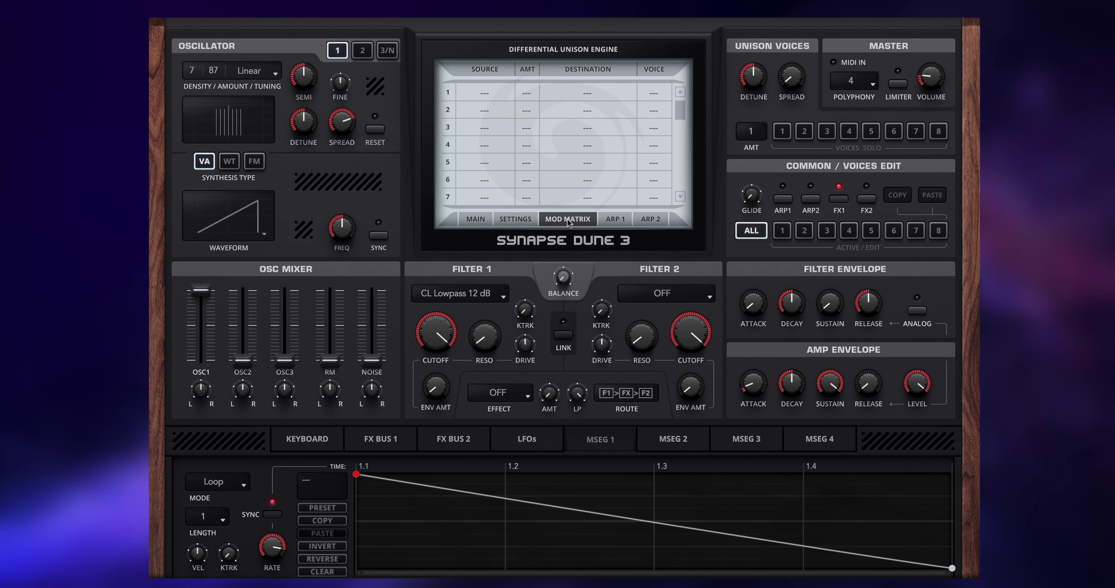
click(484, 86)
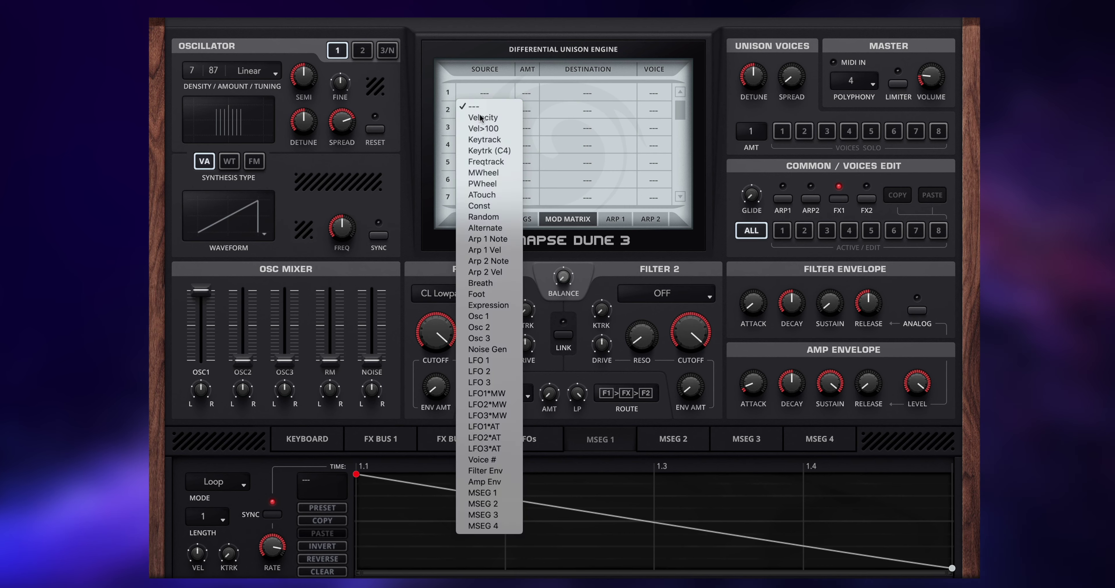
click(495, 494)
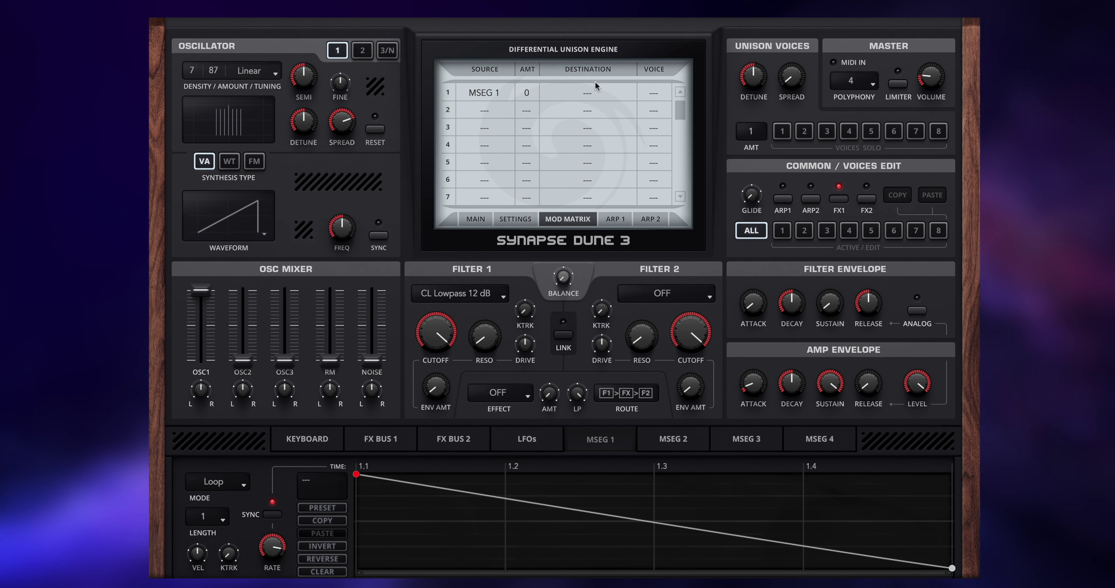
click(586, 96)
mouse_move(584, 132)
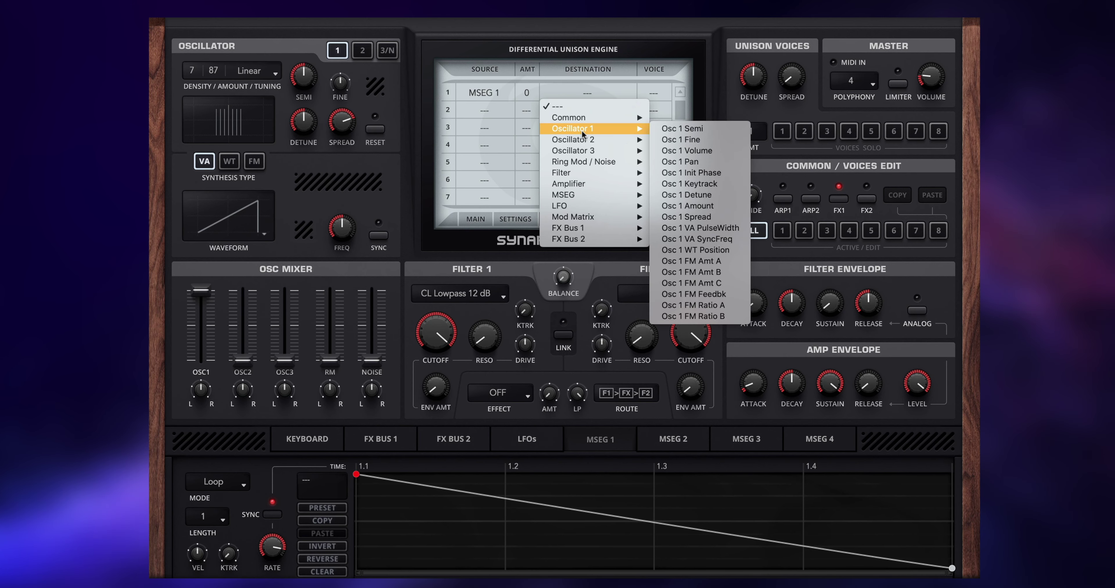
click(676, 152)
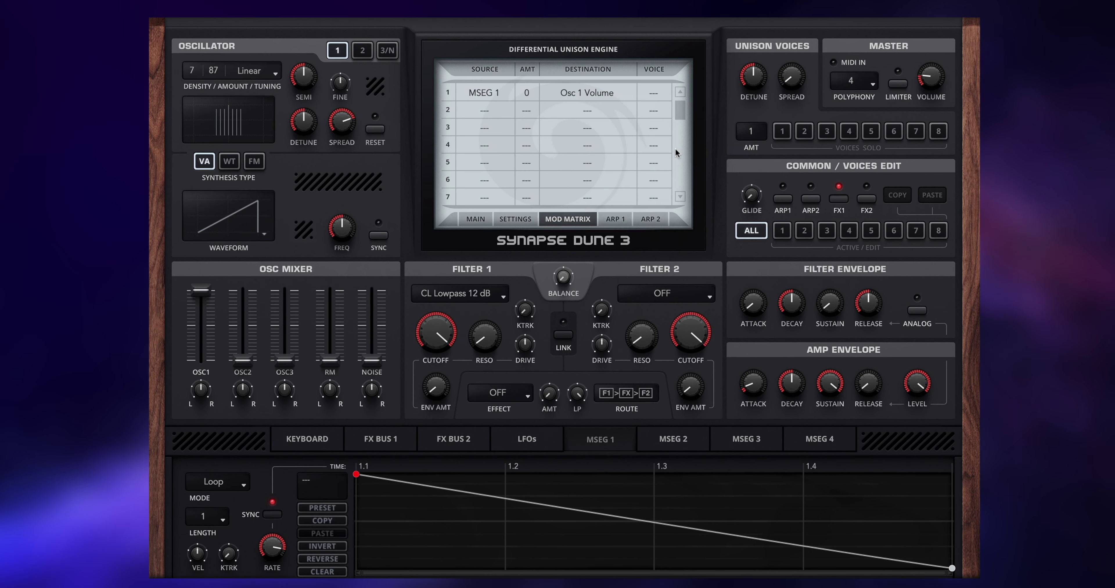
Pull oscillator 1's mixer level to minimum and compensate with an MSEG 1 modulation amount of +100 and slightly more master volume.
drag(201, 292, 208, 369)
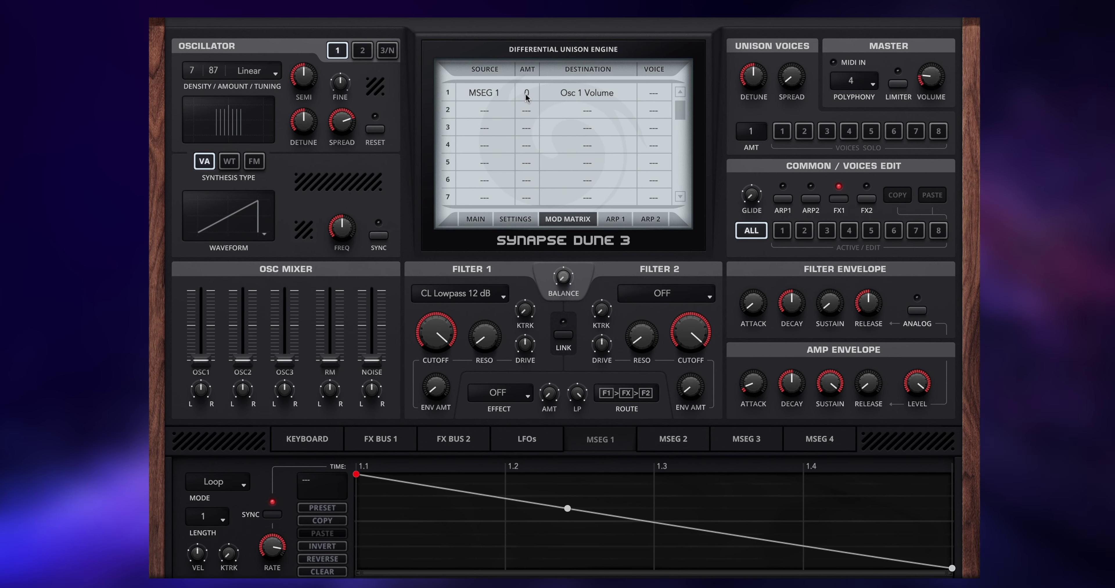
drag(527, 97, 530, 82)
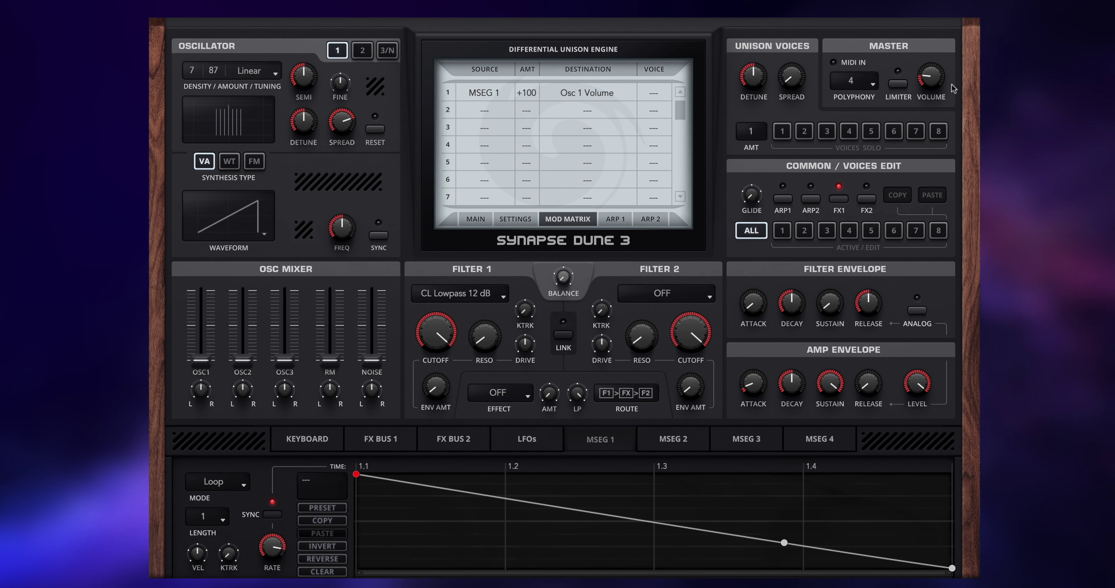
drag(933, 80, 933, 75)
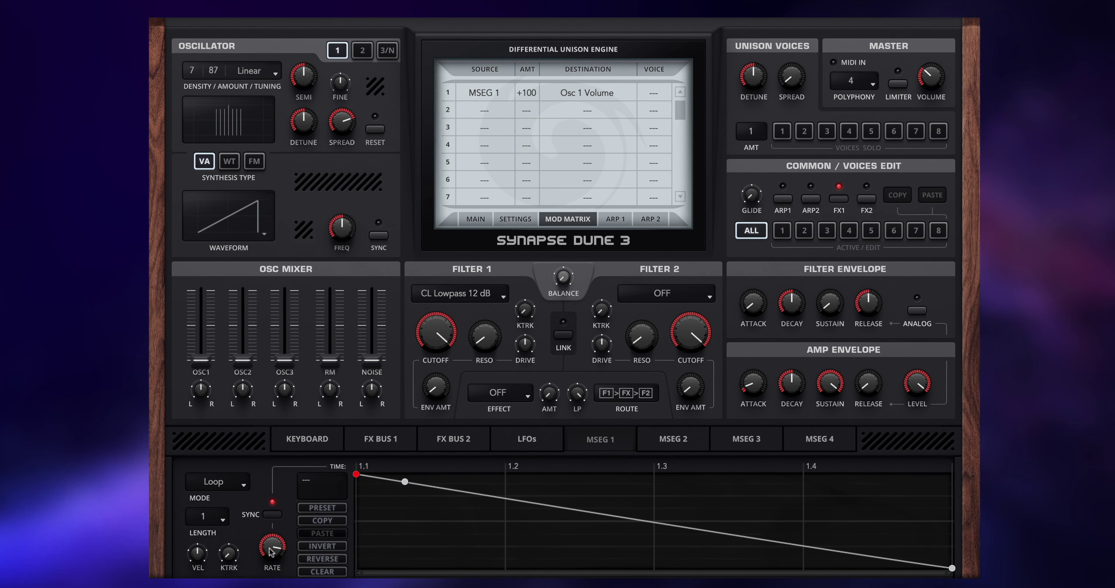
Try slowing MSEG 1's synced rate to 1/1T, and return it to the faster setting.
mouse_move(274, 548)
drag(273, 548, 273, 567)
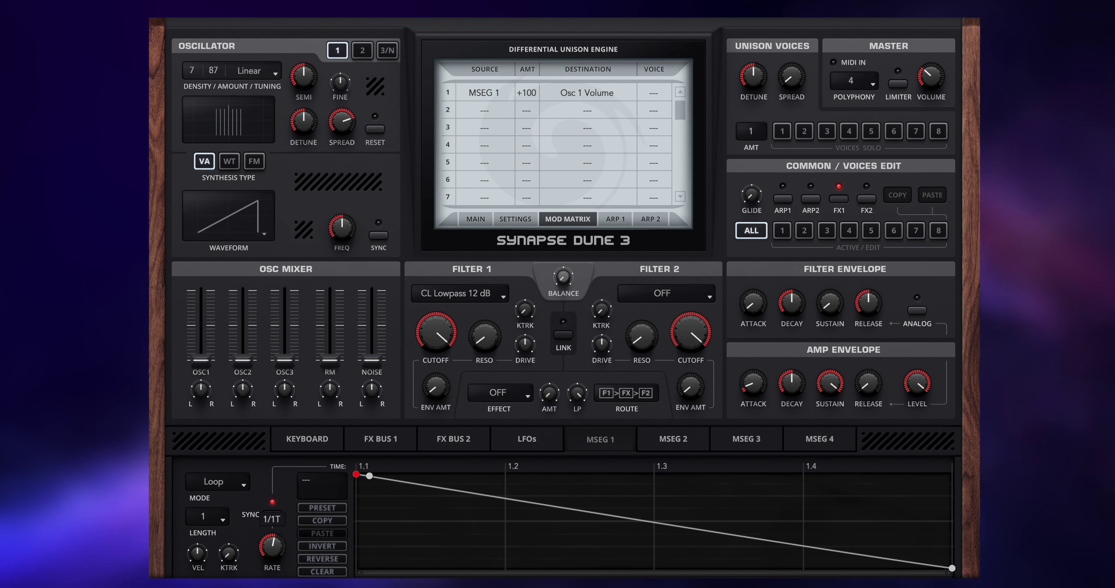
drag(274, 567, 290, 546)
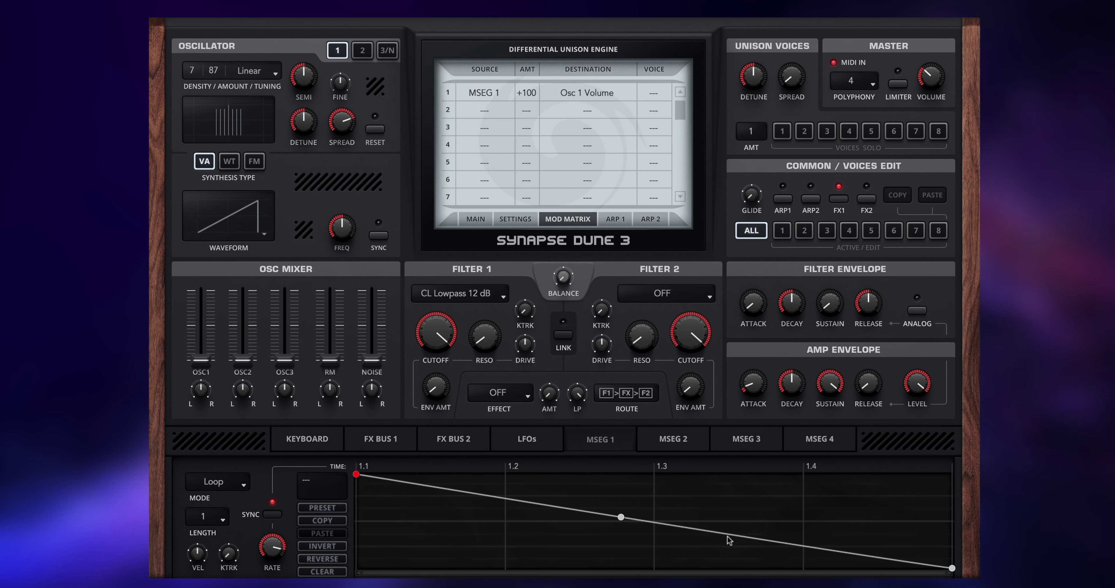
Bend the MSEG 1 ramp into a convex curve that drops steeply at the end, and set its Osc 1 Volume amount to +85.
drag(738, 534, 738, 490)
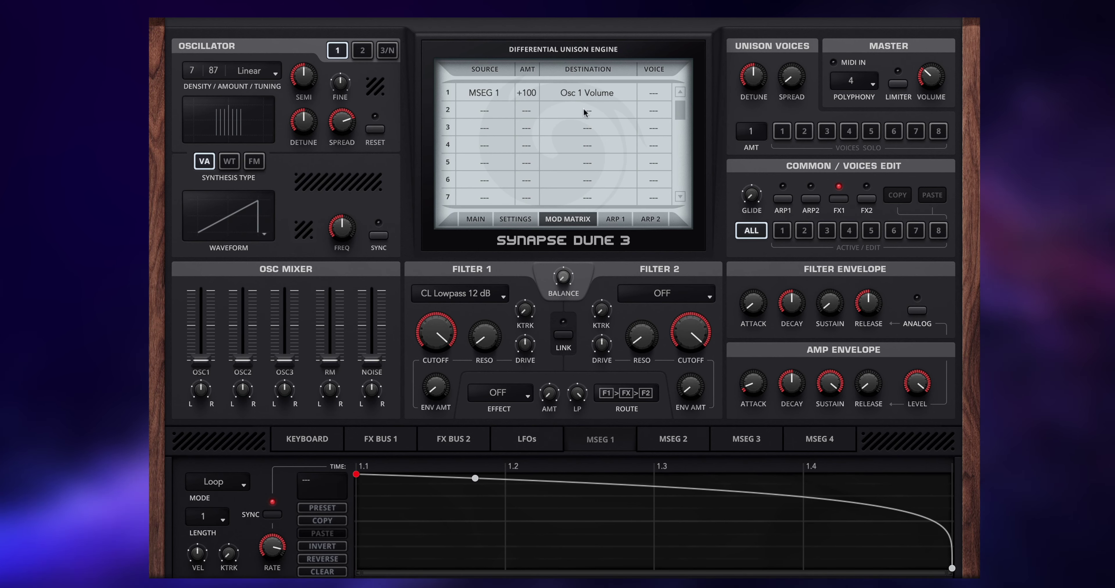
drag(527, 94, 527, 106)
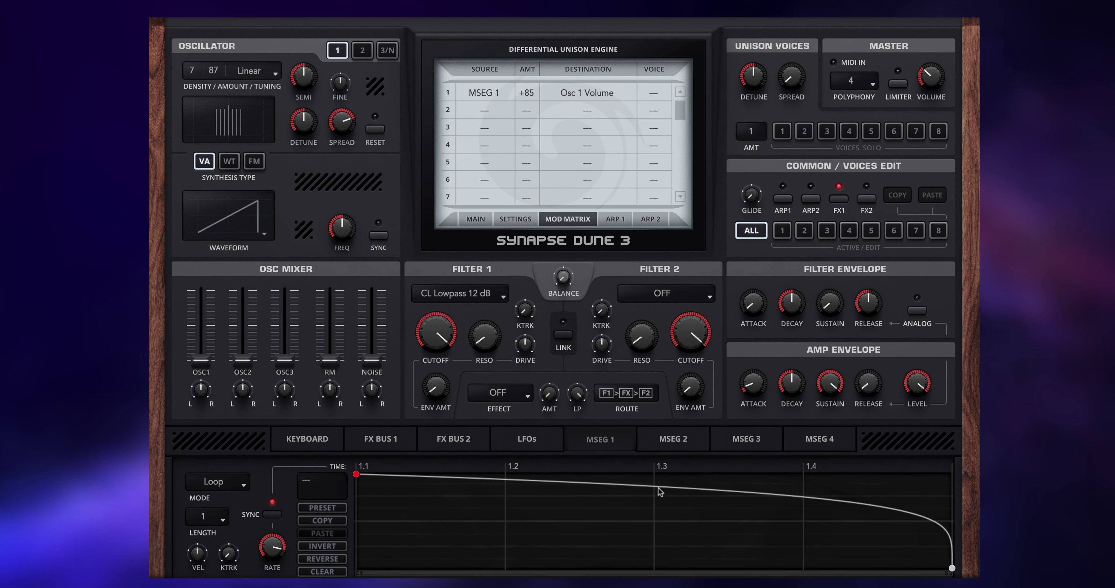
drag(676, 489, 628, 511)
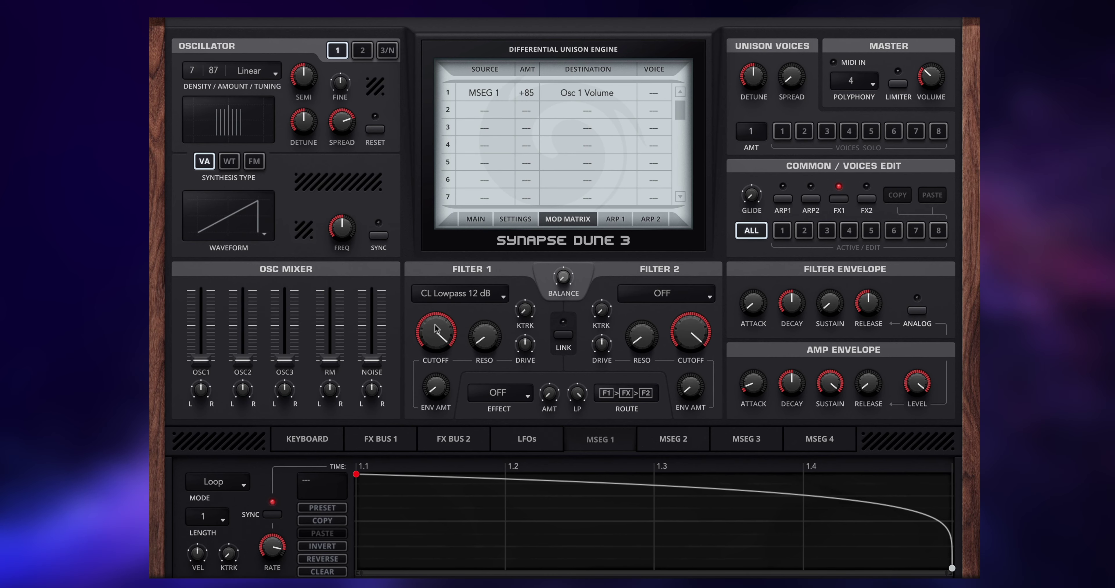
Sweep Filter 1's cutoff down and back up to maximum, and add a little Filter 1 resonance.
drag(434, 335, 436, 413)
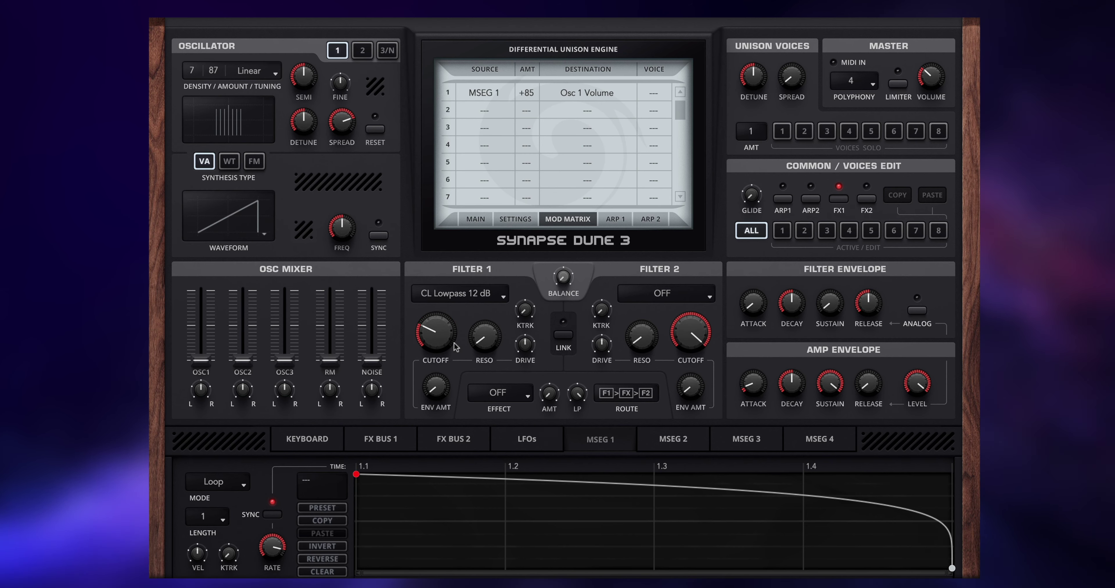
drag(482, 342, 439, 326)
drag(436, 333, 443, 242)
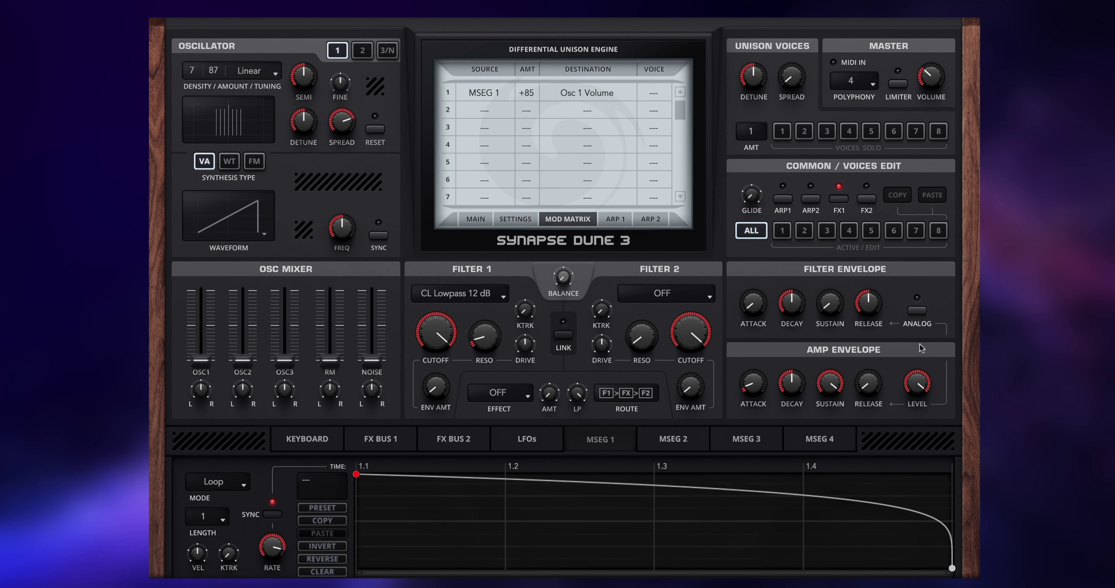
Enable analog mode for the envelopes and lengthen the amp envelope's release to past halfway.
click(923, 306)
drag(868, 383, 869, 320)
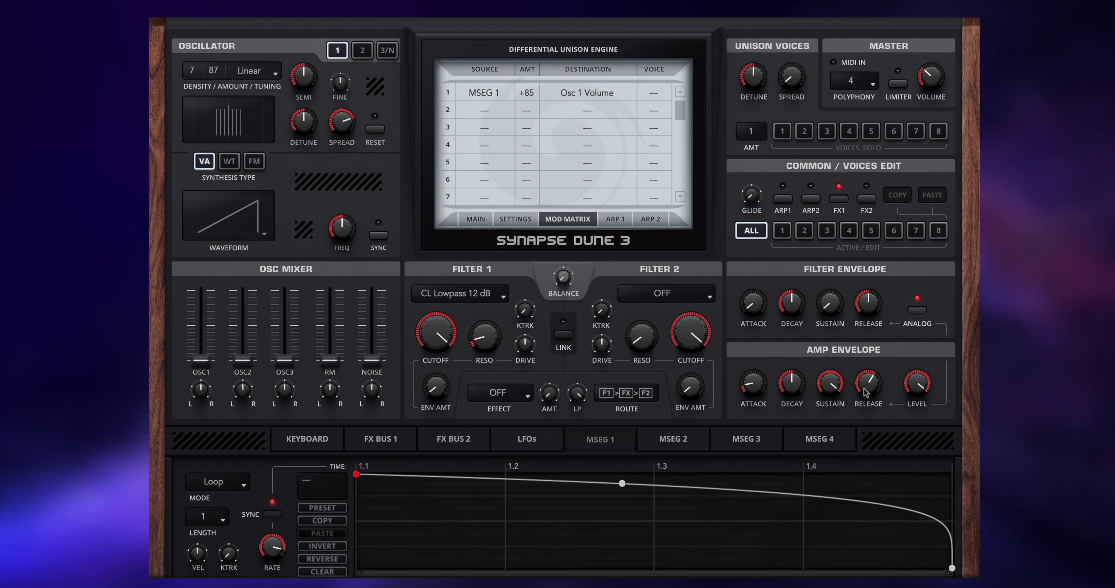
mouse_move(869, 386)
mouse_down()
mouse_move(878, 355)
mouse_move(874, 370)
mouse_up()
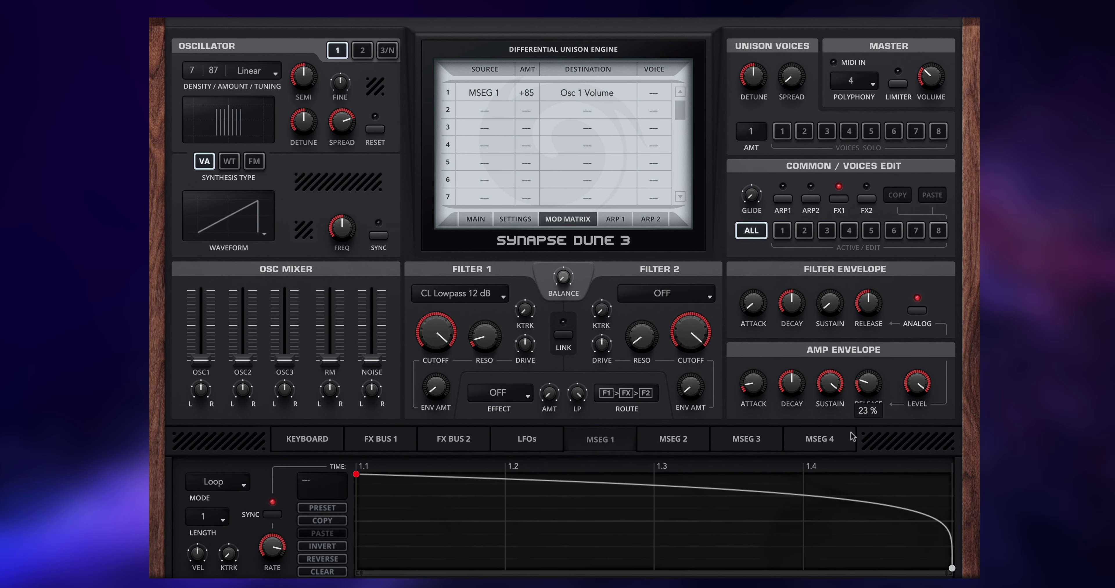
drag(867, 384, 877, 347)
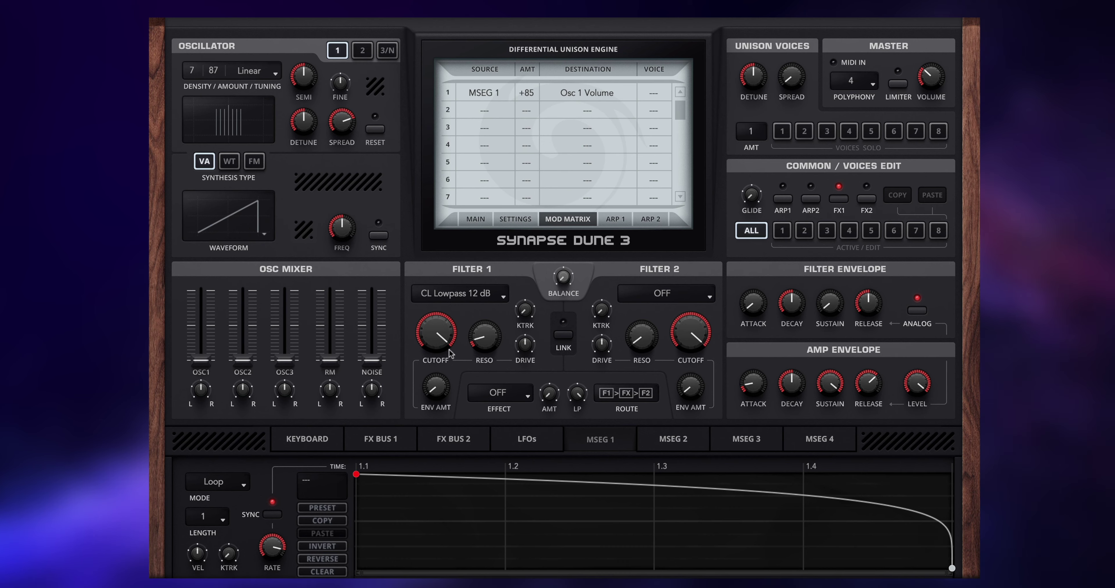
Lower Filter 1's cutoff to about a quarter of its range.
drag(444, 334, 438, 419)
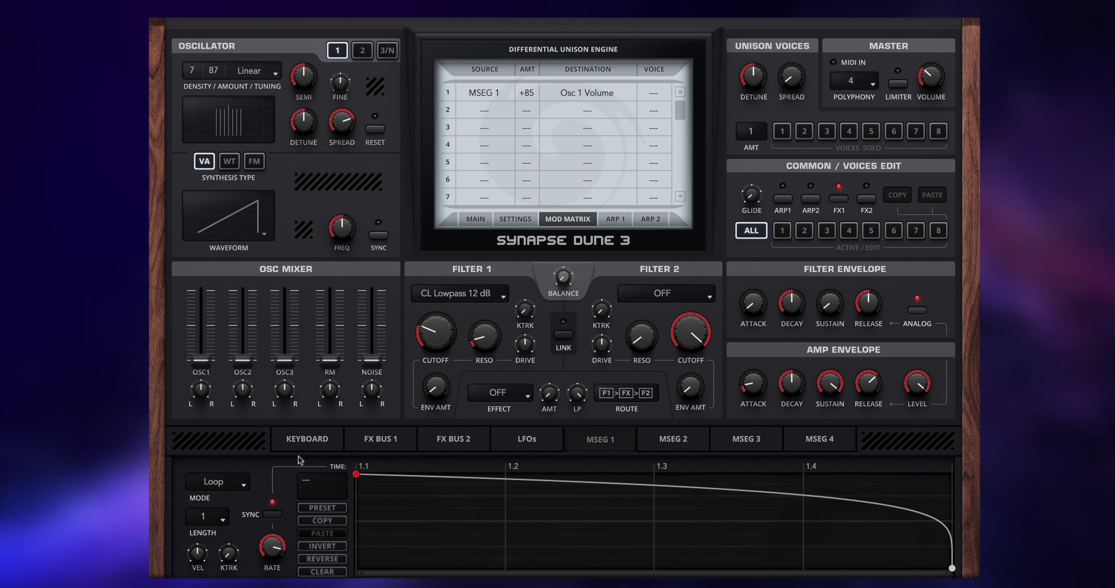
Set MSEG 2 to Loop mode with a length of 4.
click(665, 441)
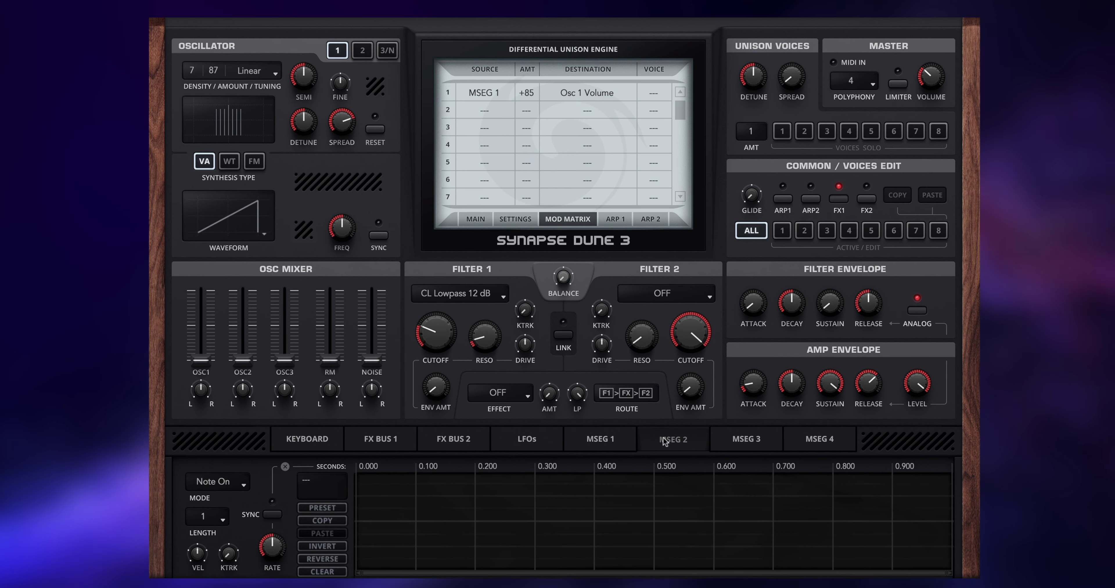
click(237, 485)
click(216, 521)
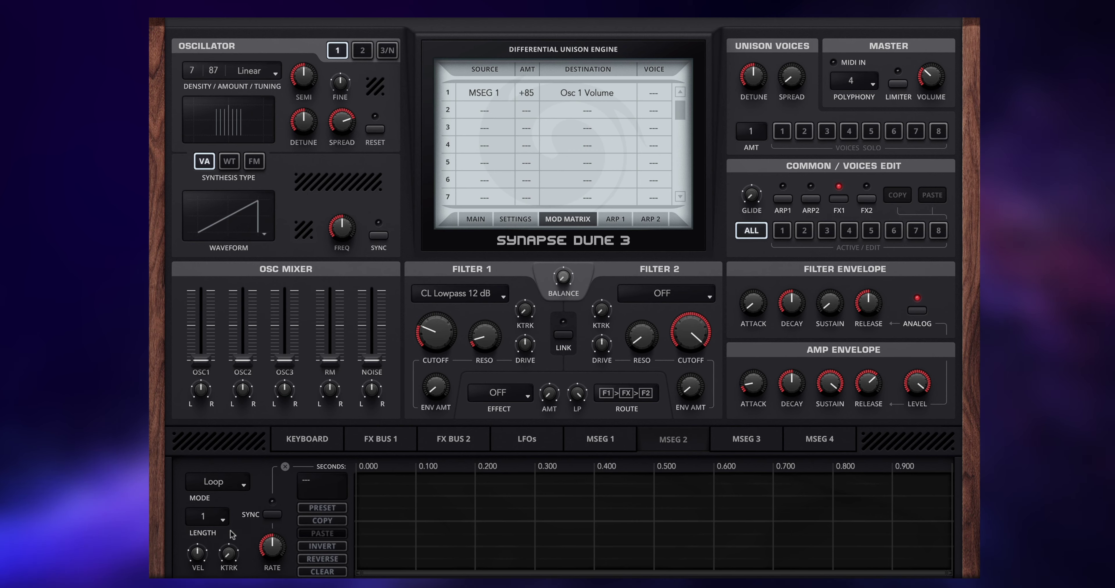
click(216, 520)
click(208, 550)
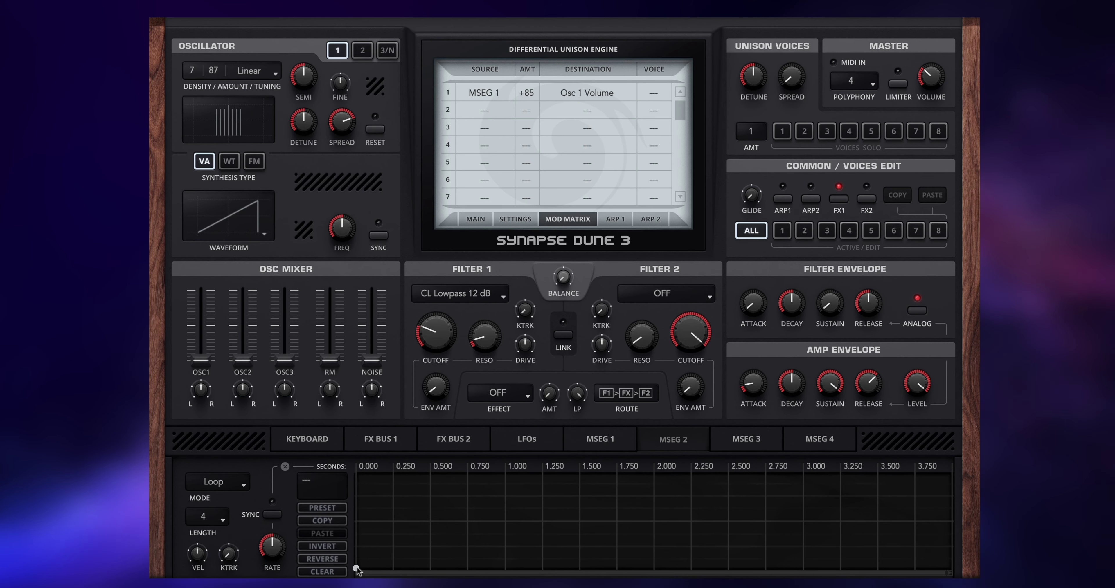
Draw an MSEG 2 envelope with peaks at about 1.0 and 2.9 seconds, a dip at about 2.15, and a minimum at the end.
click(504, 522)
click(677, 548)
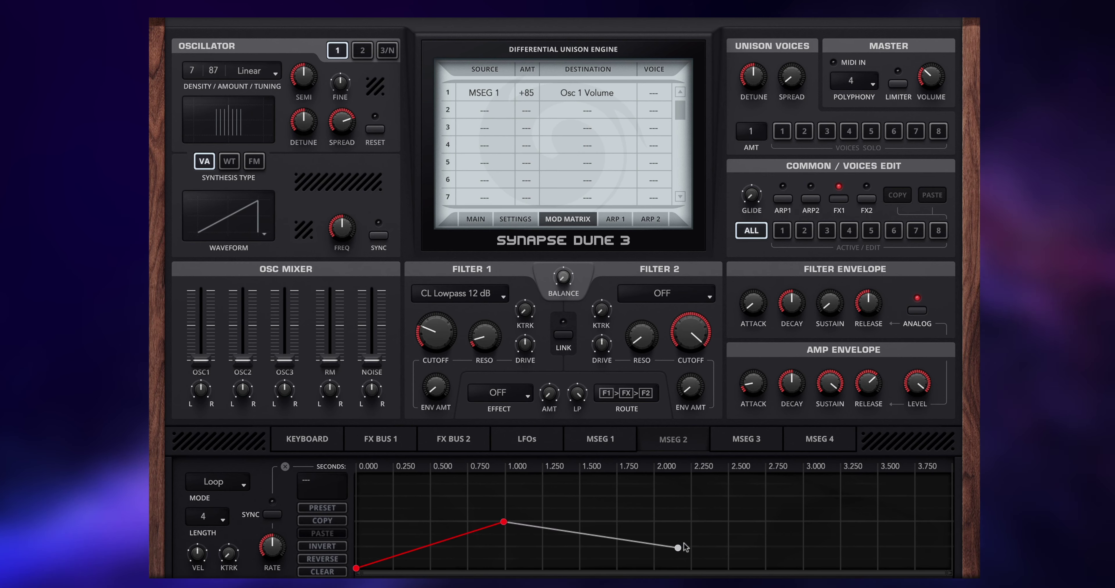
click(791, 513)
click(917, 539)
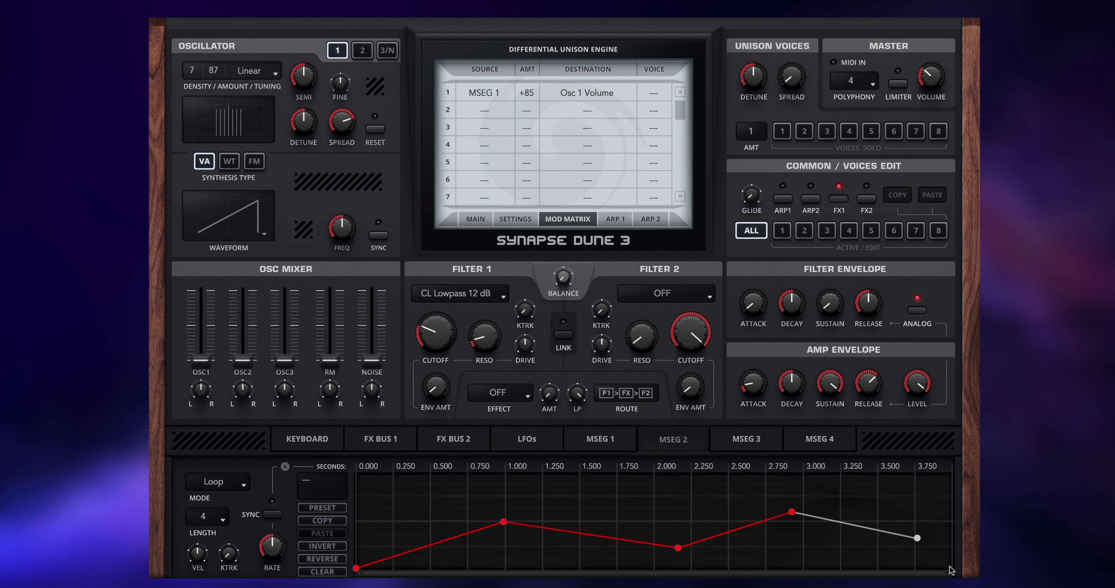
drag(917, 538, 952, 568)
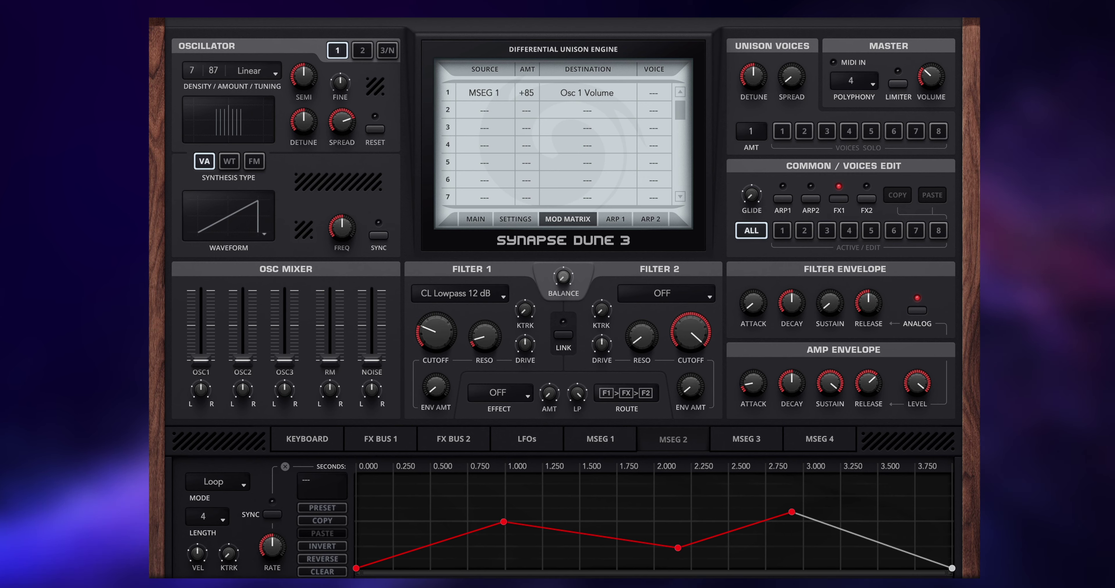
Move MSEG 2's second peak higher to about 3.2 seconds and the dip lower to about 2.0, and raise the start and end points slightly.
drag(792, 512, 829, 497)
drag(679, 549, 677, 566)
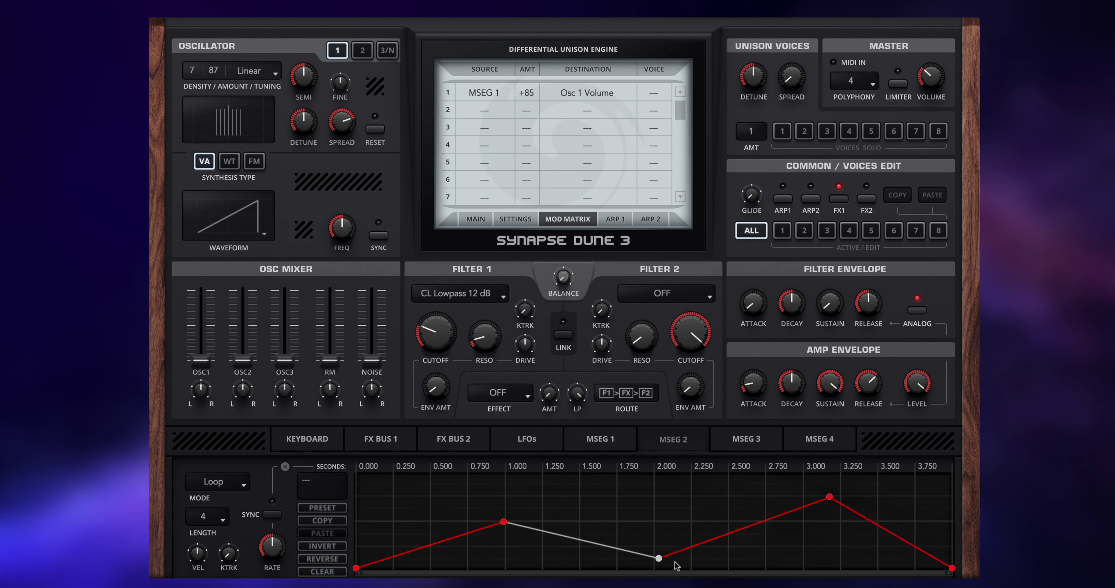
drag(952, 568, 952, 558)
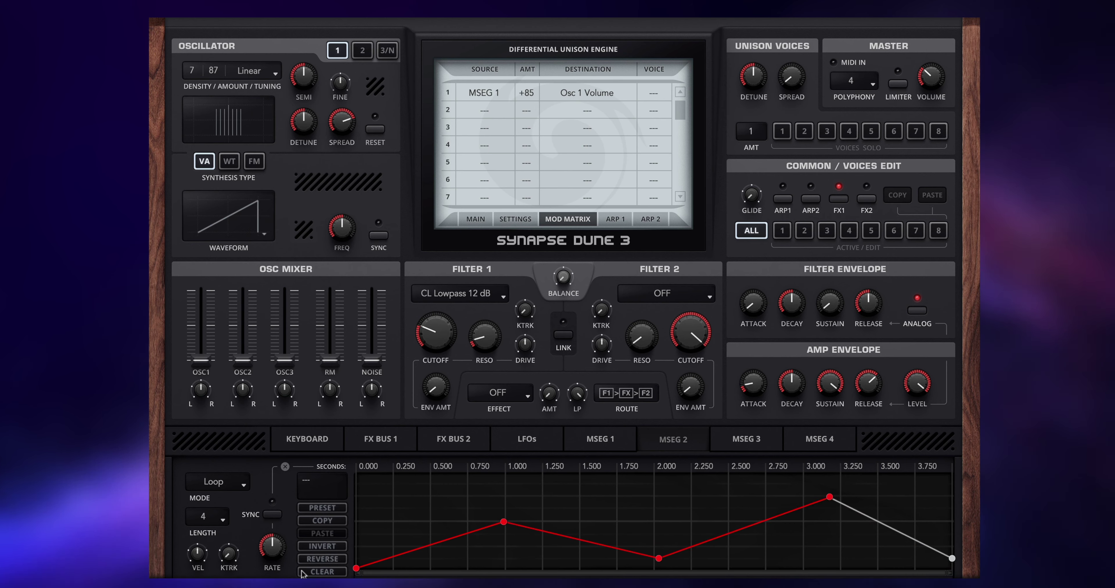
drag(356, 568, 355, 554)
Reshape MSEG 2 with a higher first peak and four curved segments, and turn on its tempo sync.
drag(503, 522, 448, 550)
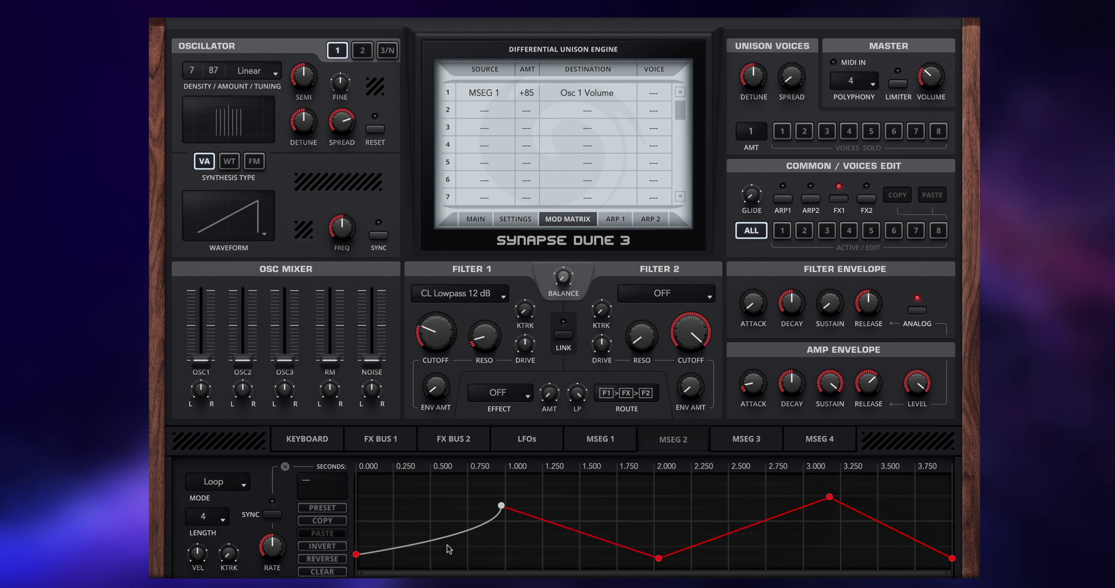
drag(604, 540, 606, 530)
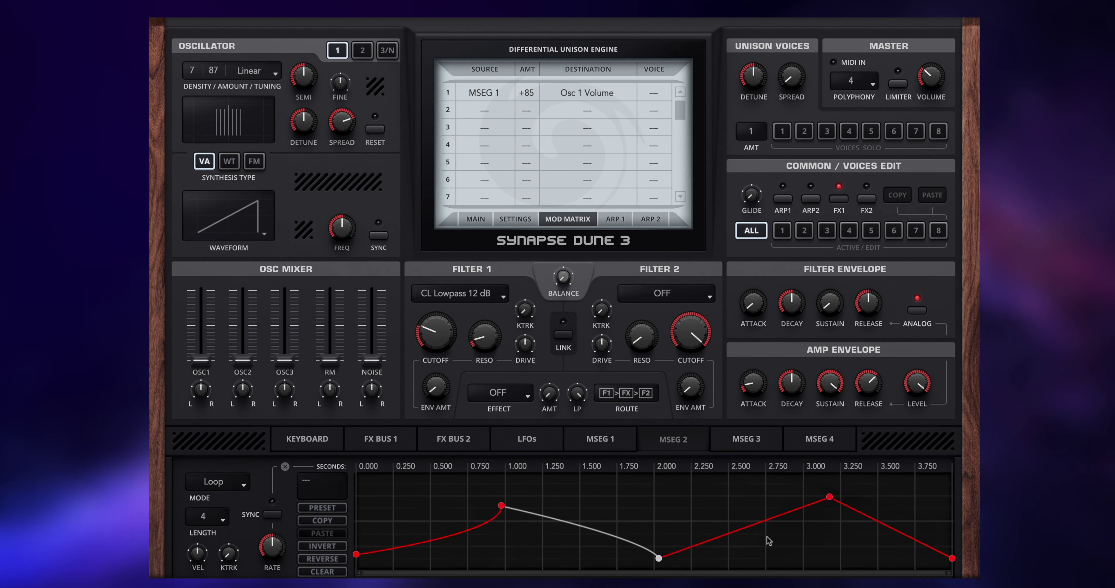
drag(767, 535, 755, 544)
drag(914, 538, 915, 517)
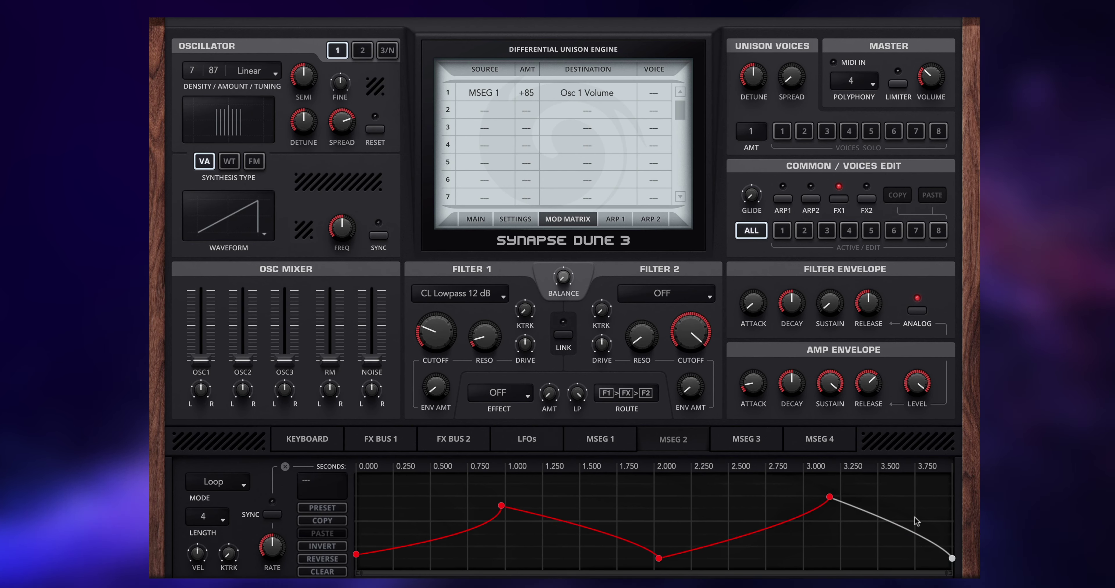
click(268, 515)
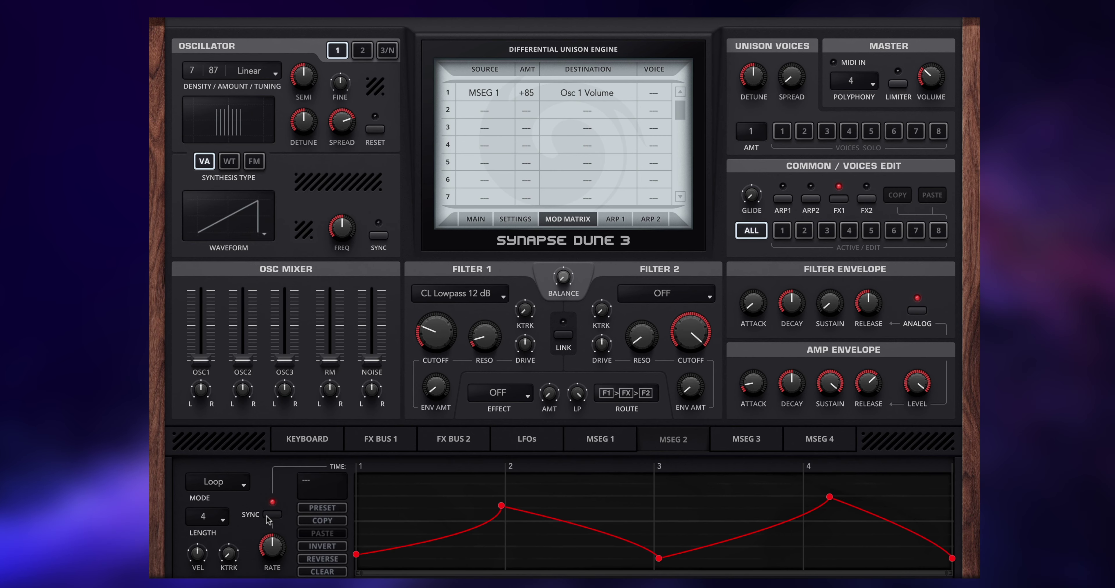
mouse_move(275, 545)
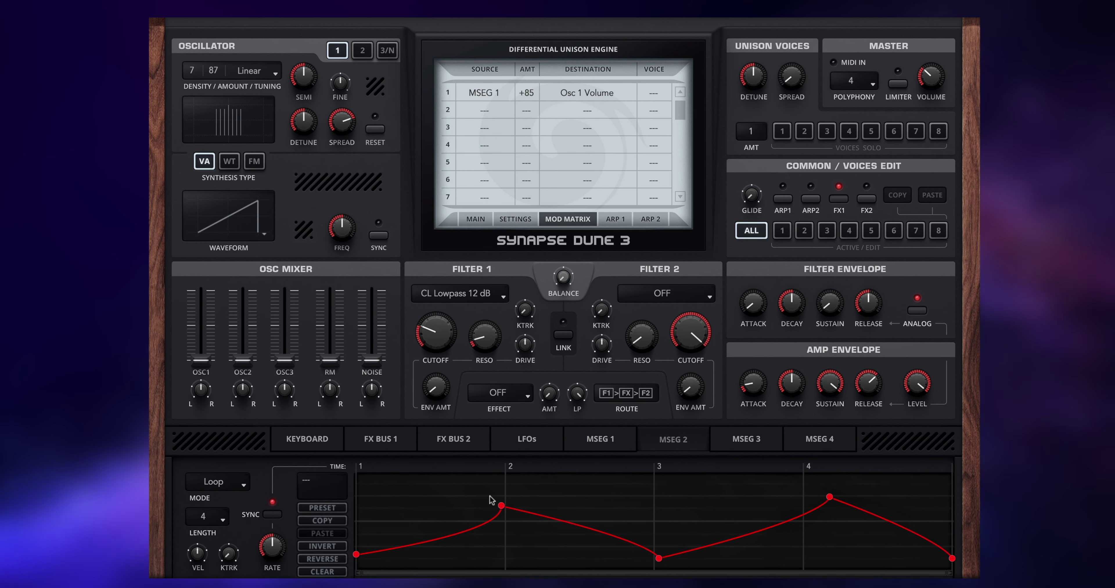
In the second modulation matrix slot, route MSEG 2 to Filter 1 Cutoff with amount +43, and raise MSEG 2's end point slightly.
click(492, 109)
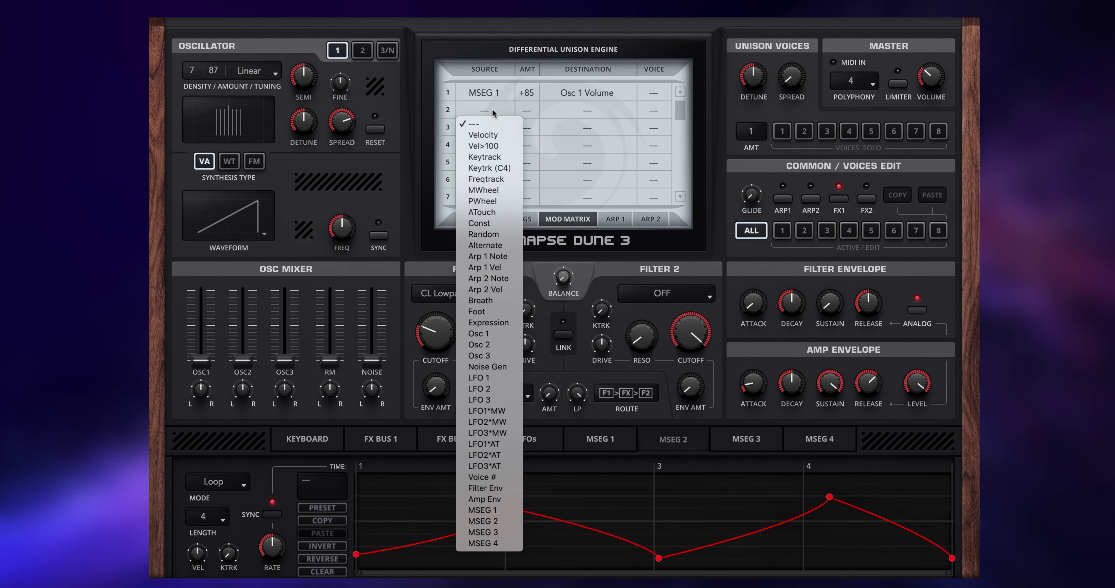
click(492, 522)
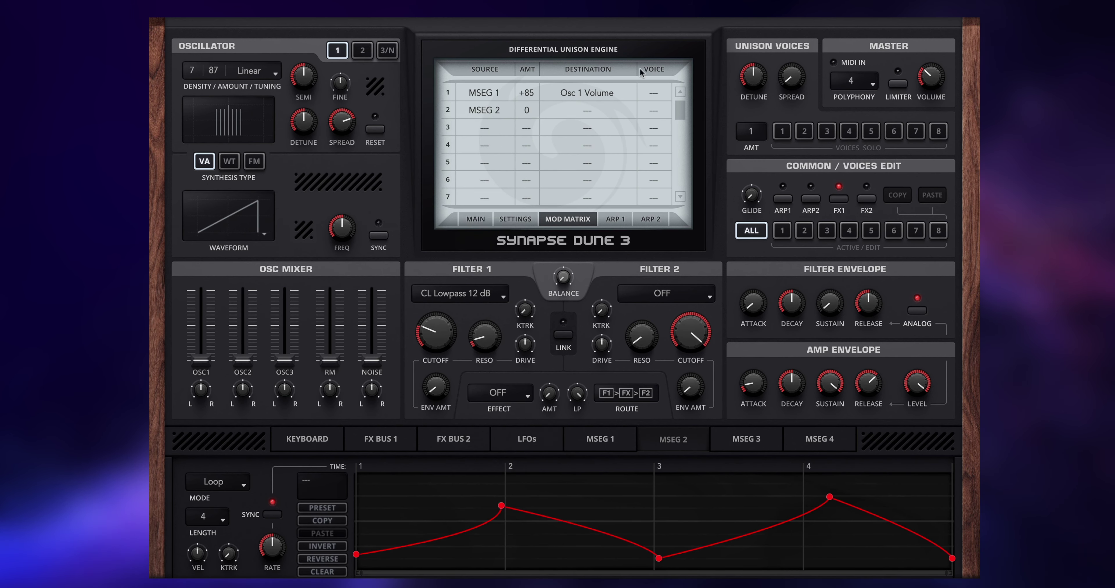
click(590, 109)
mouse_move(587, 189)
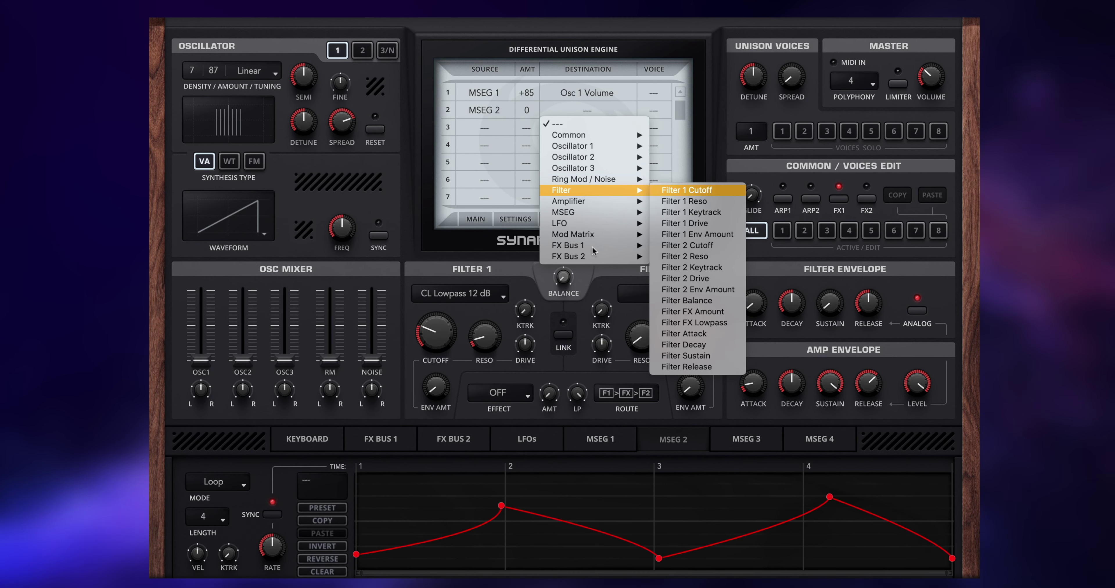
click(708, 190)
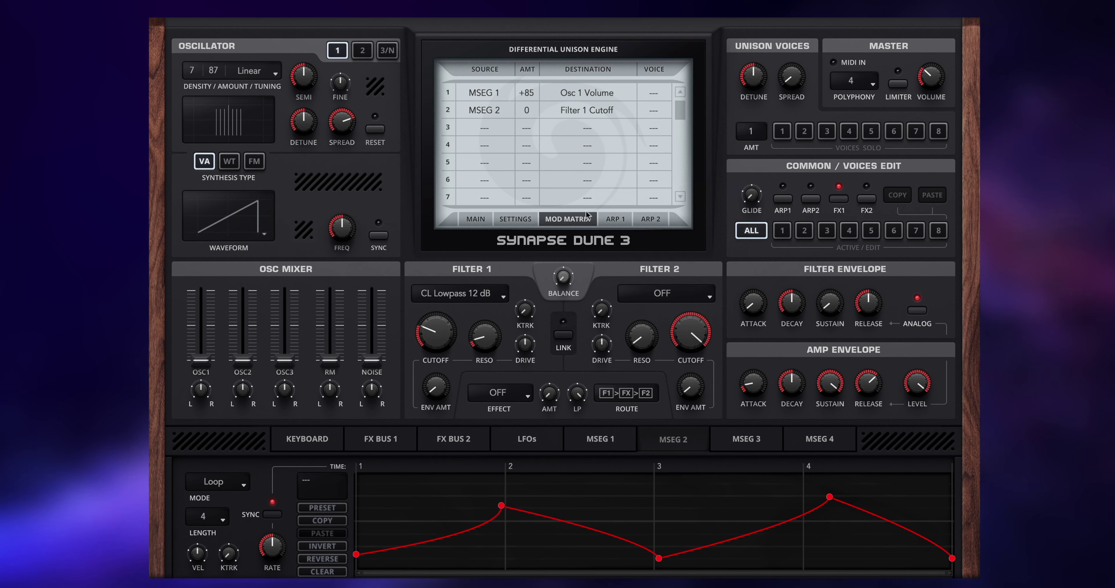
drag(514, 117, 536, 86)
drag(952, 559, 952, 553)
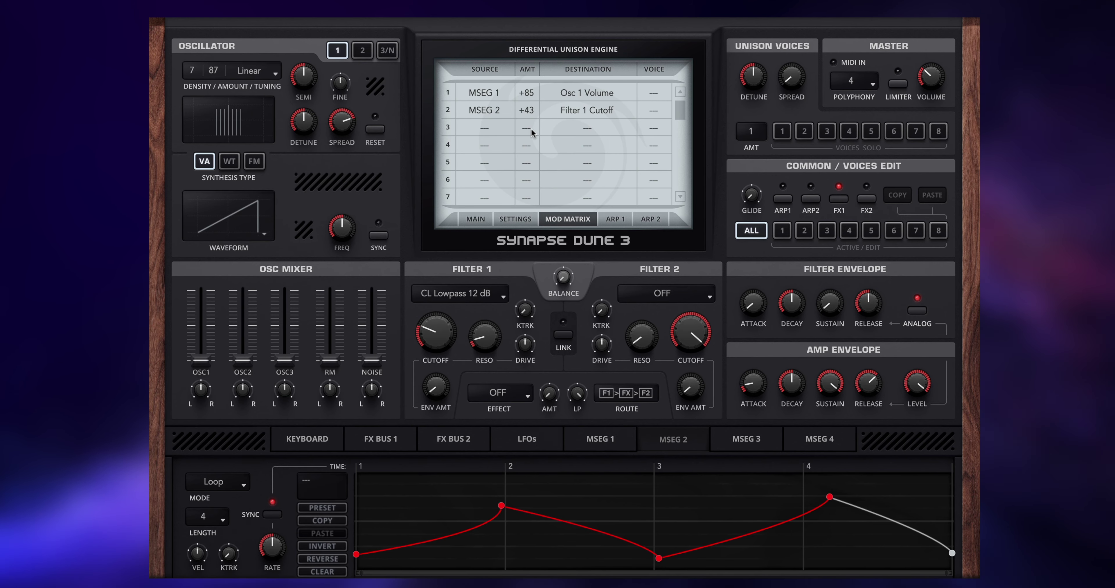
Activate Equalizer 1 on FX Bus 1 with a 12 dB low cut at a raised frequency, and turn the master volume up past halfway.
click(389, 444)
click(338, 492)
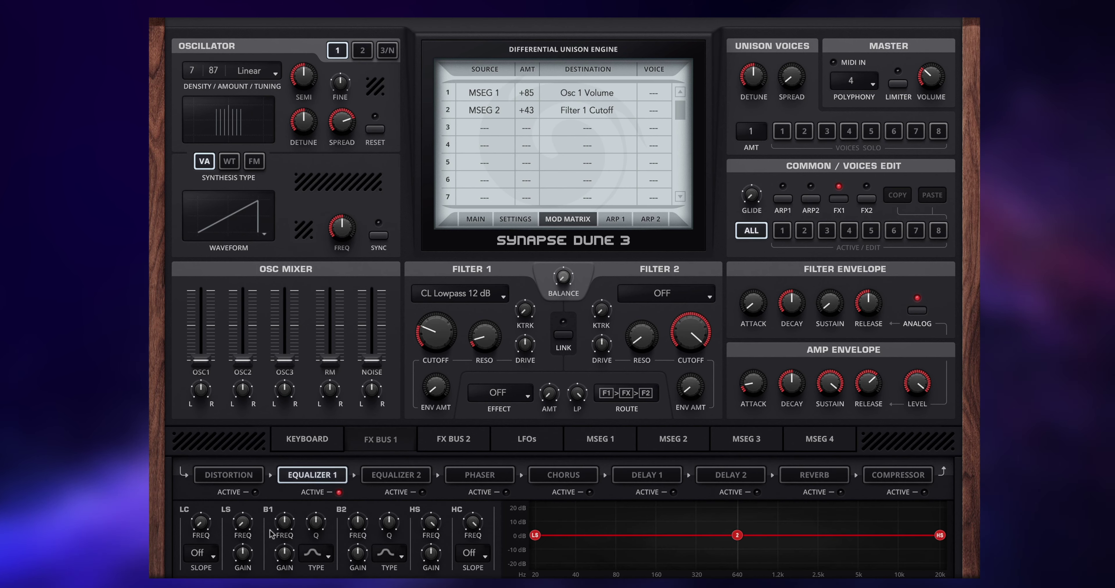
click(203, 549)
click(202, 565)
drag(200, 526, 202, 508)
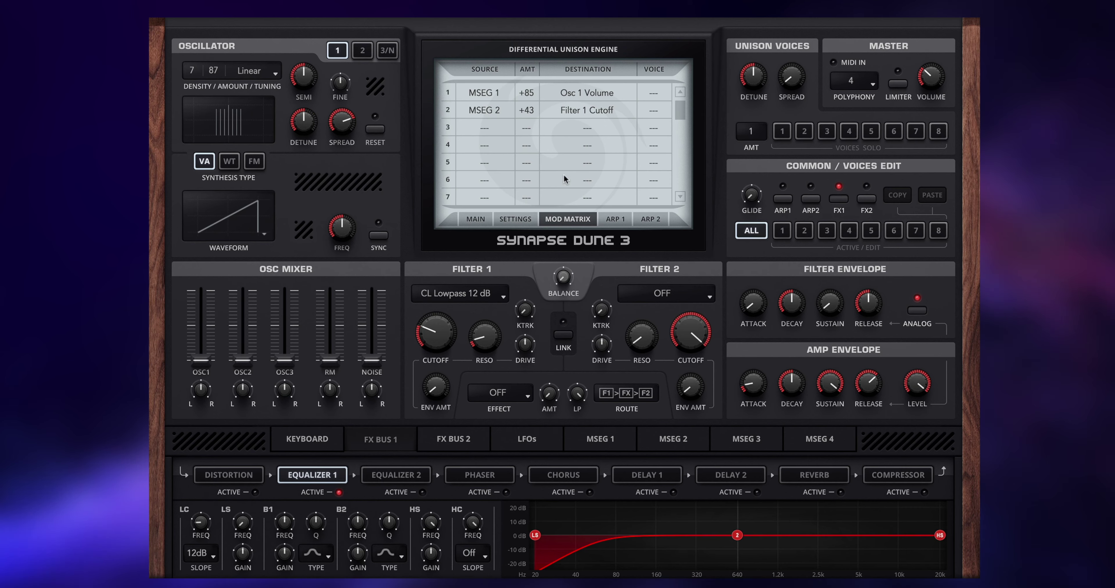
drag(928, 77, 943, 41)
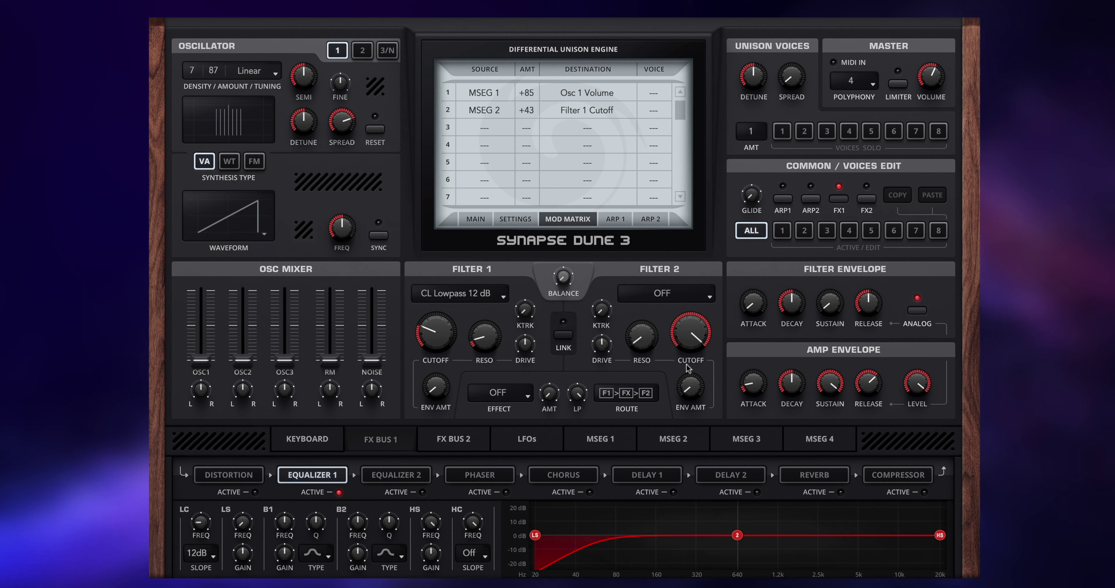
Assign MSEG 2 as the modulation source in the third slot of the modulation matrix.
click(339, 493)
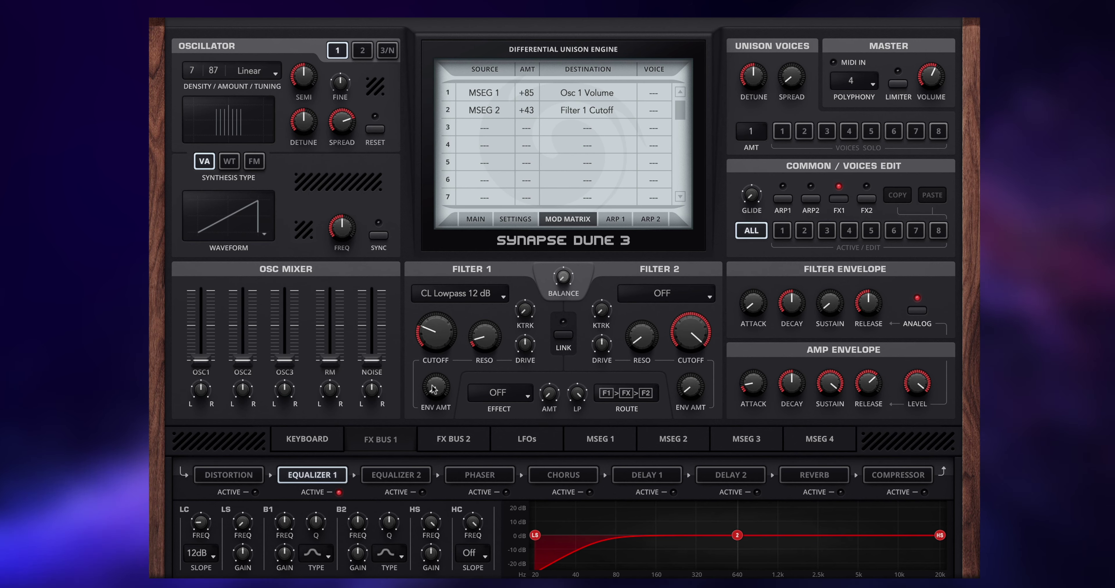
click(664, 438)
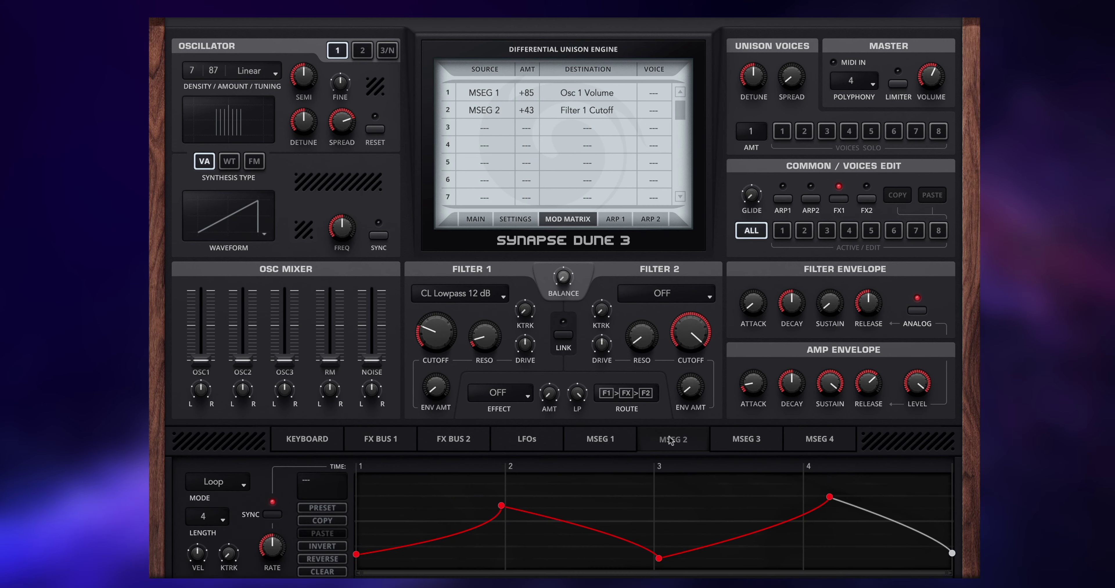
click(490, 128)
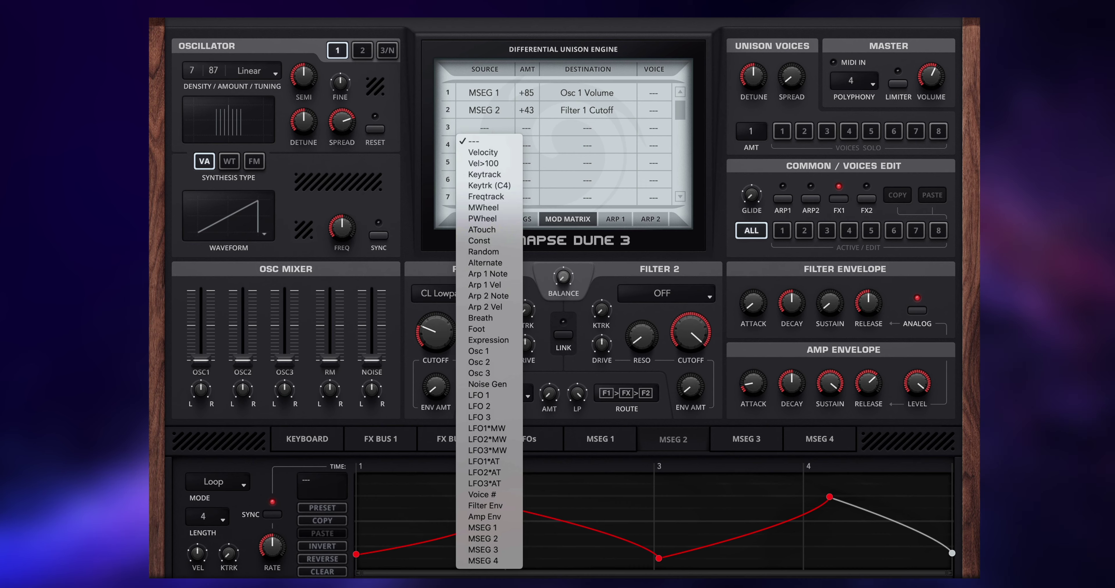
click(494, 540)
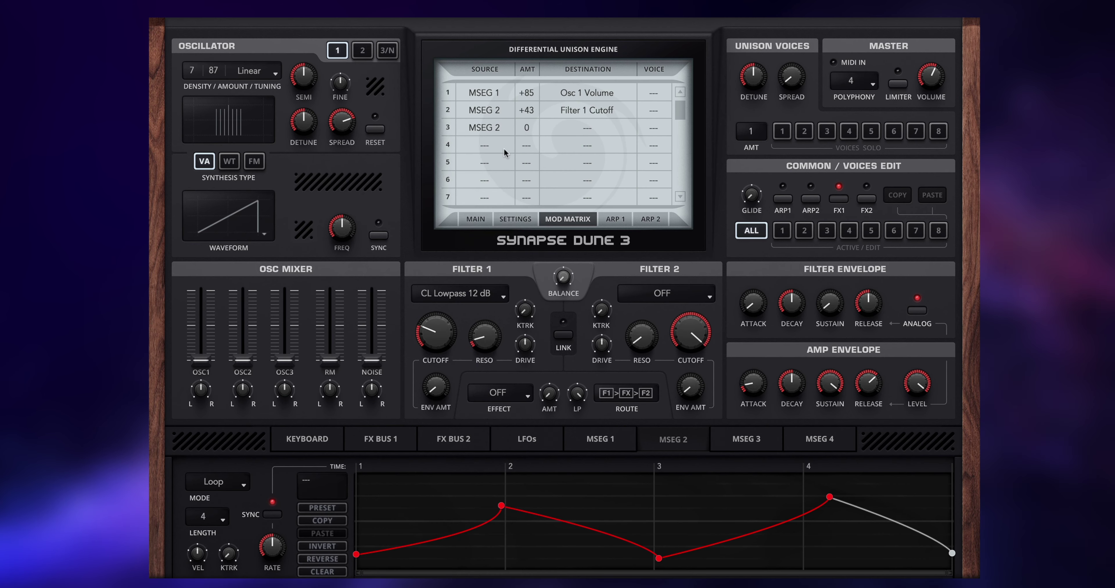
Route the third modulation slot to FX-1 EQ-1 Freq LC with an amount of +51.
click(570, 128)
mouse_move(577, 269)
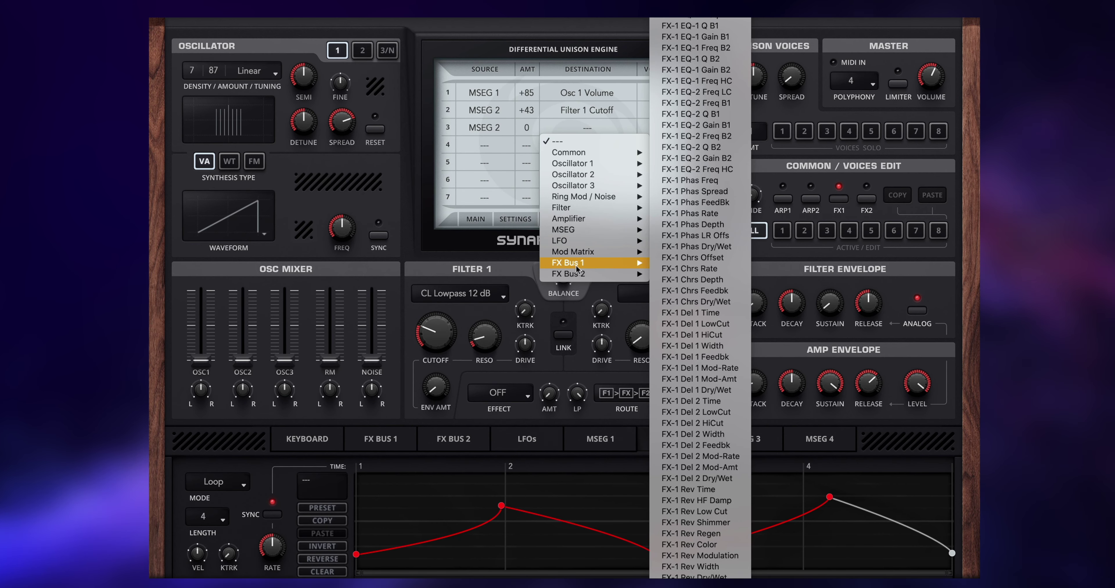
click(392, 441)
click(381, 439)
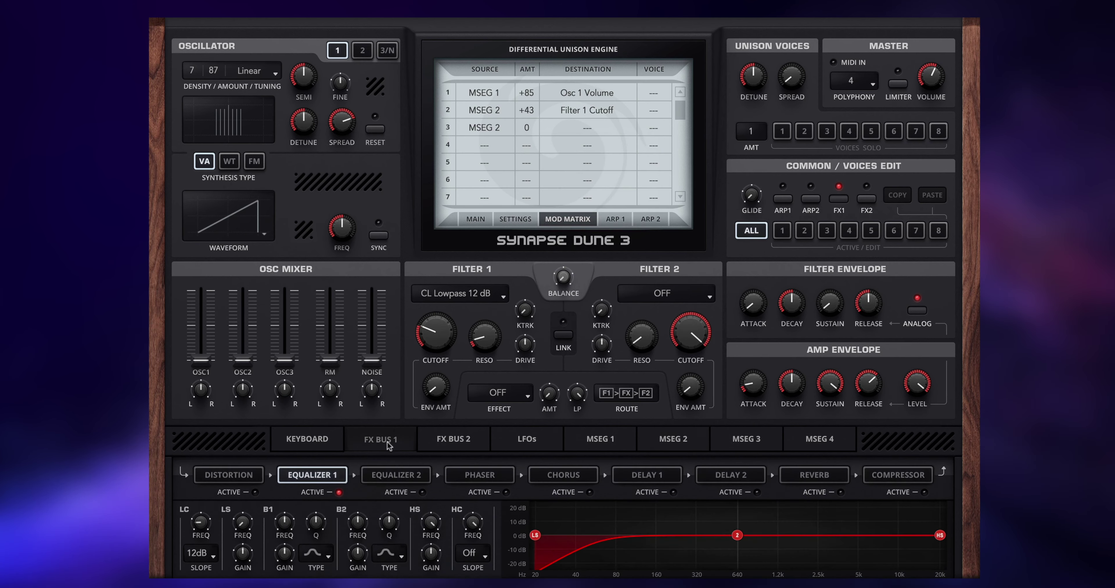
click(582, 134)
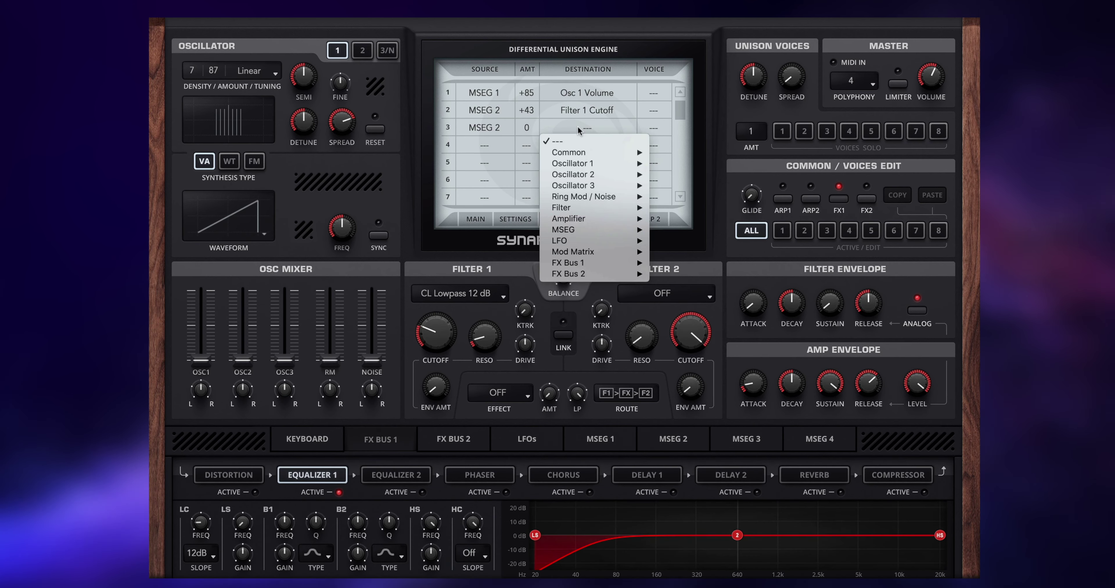
mouse_move(587, 263)
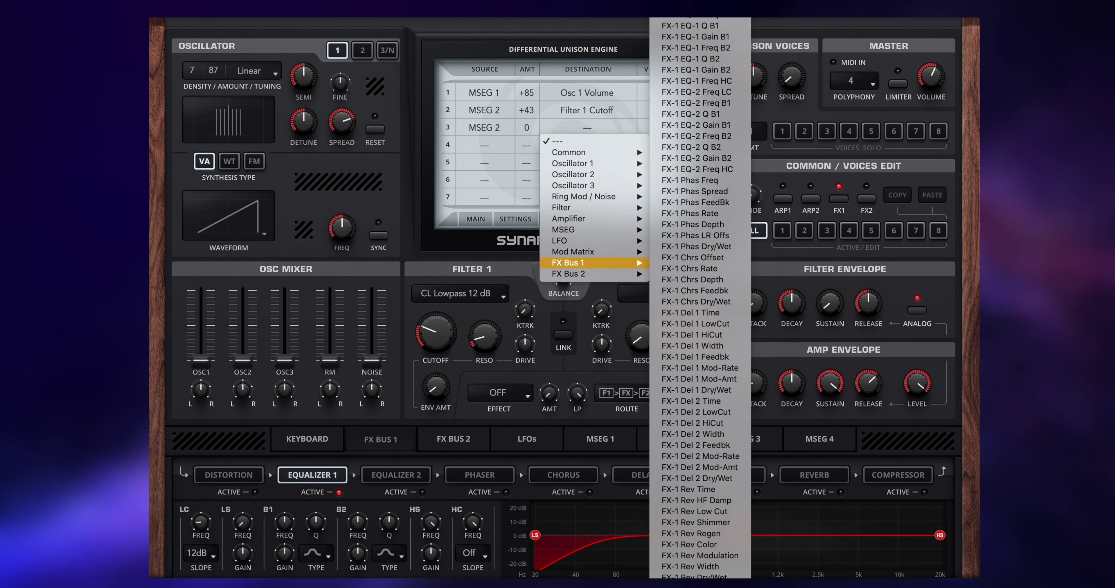
click(695, 25)
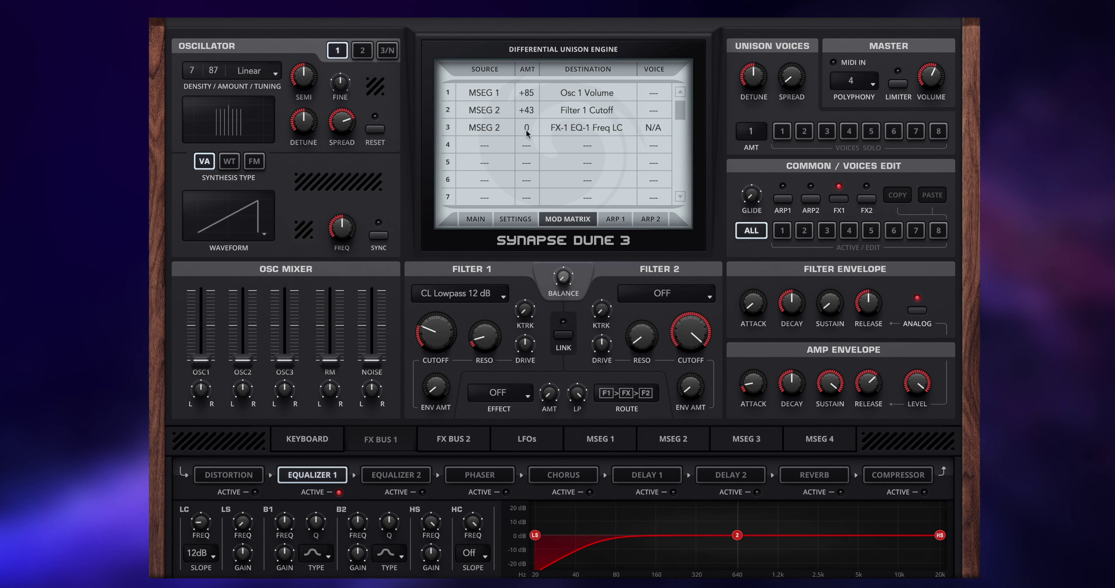
drag(526, 132, 534, 110)
mouse_move(201, 526)
mouse_down()
mouse_move(208, 476)
mouse_move(205, 536)
mouse_move(213, 474)
mouse_move(202, 526)
mouse_move(204, 509)
mouse_up()
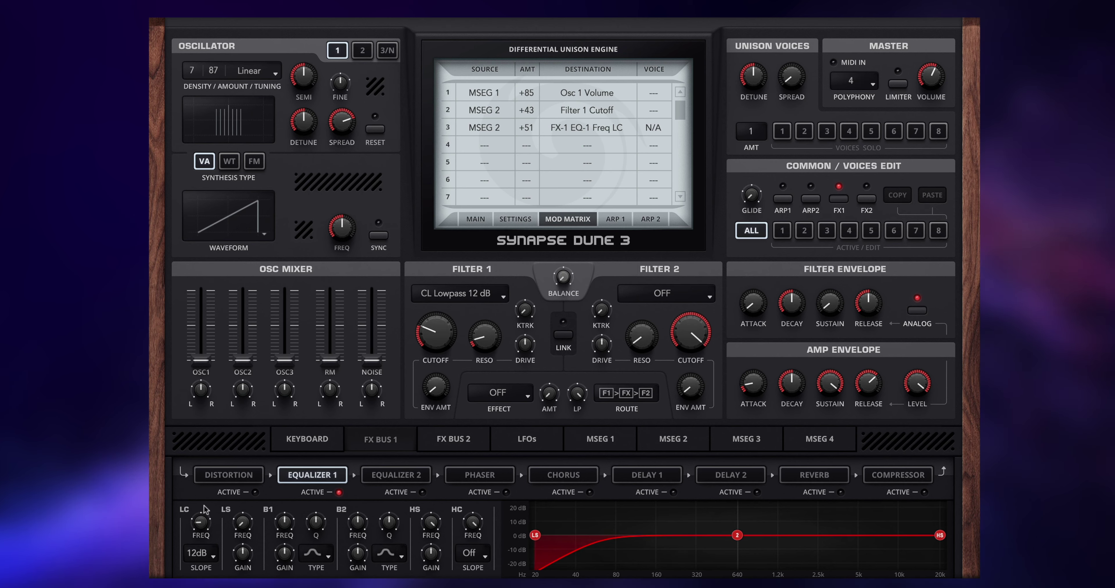
Set the unison voice amount to 2, and both solo voice 2 and select it for editing.
click(642, 442)
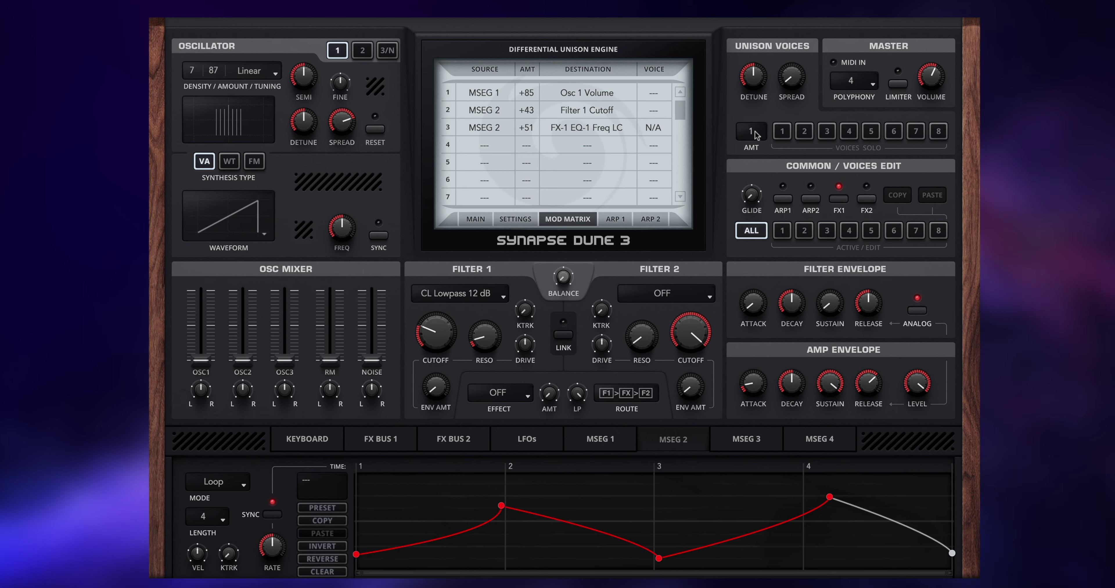
click(803, 230)
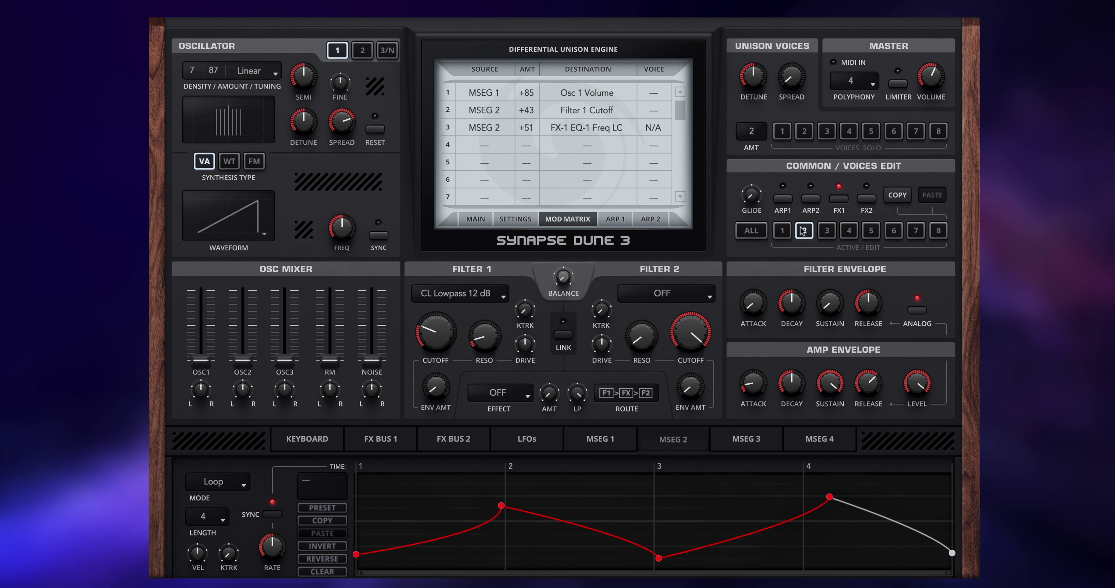
click(803, 132)
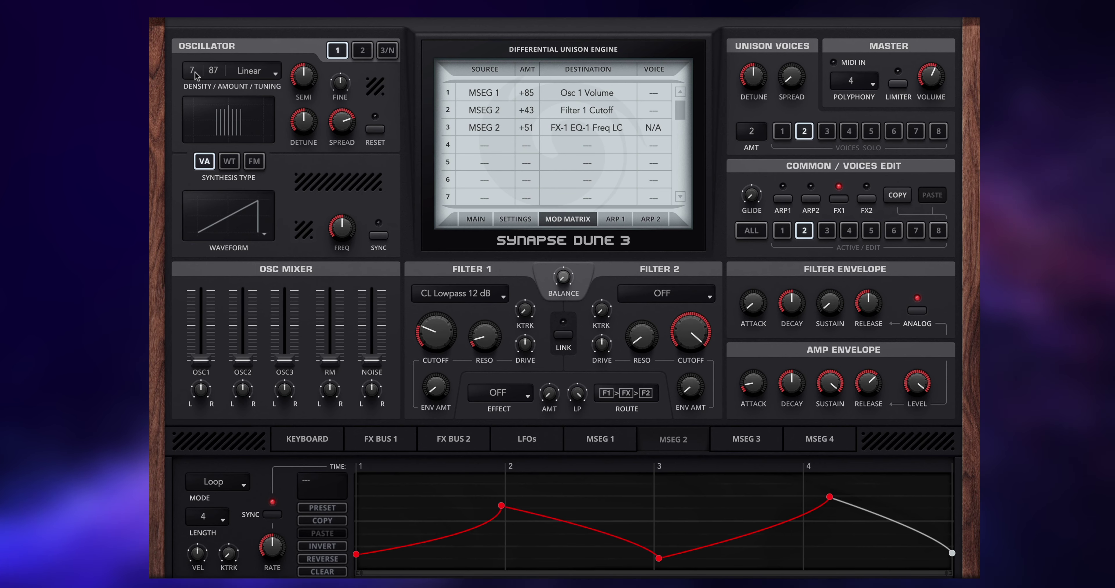
For voice 2, set oscillator 1's density to 3 and its tuning to Gaussian.
drag(192, 73, 191, 84)
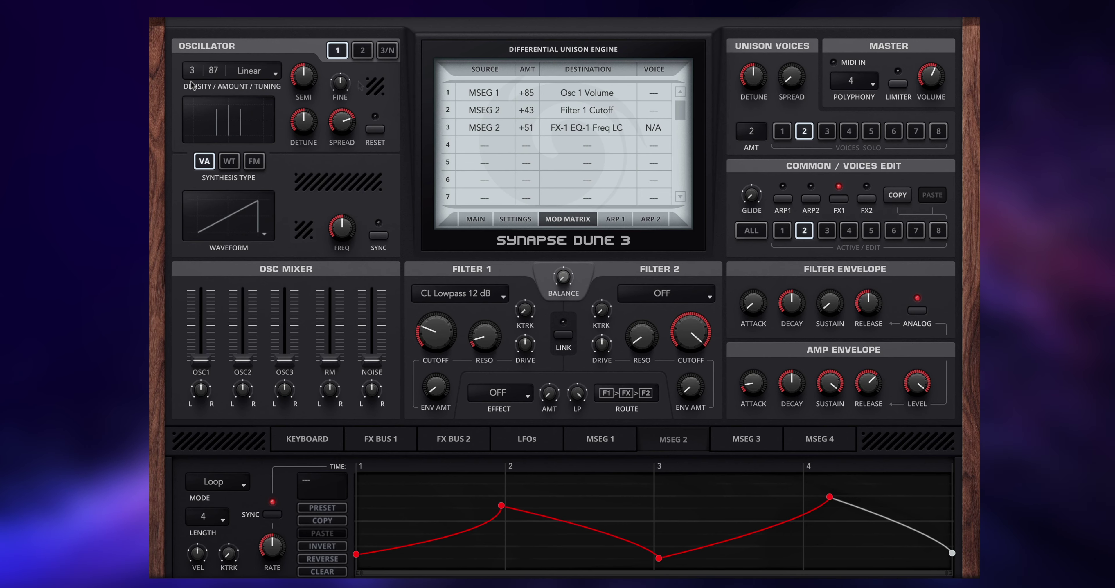
click(258, 72)
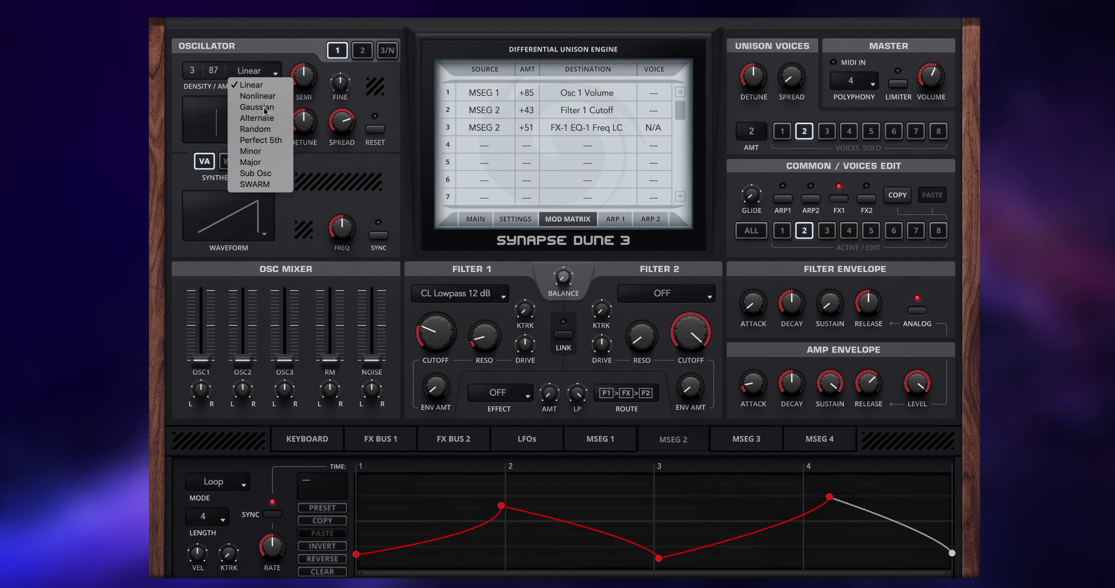
click(279, 114)
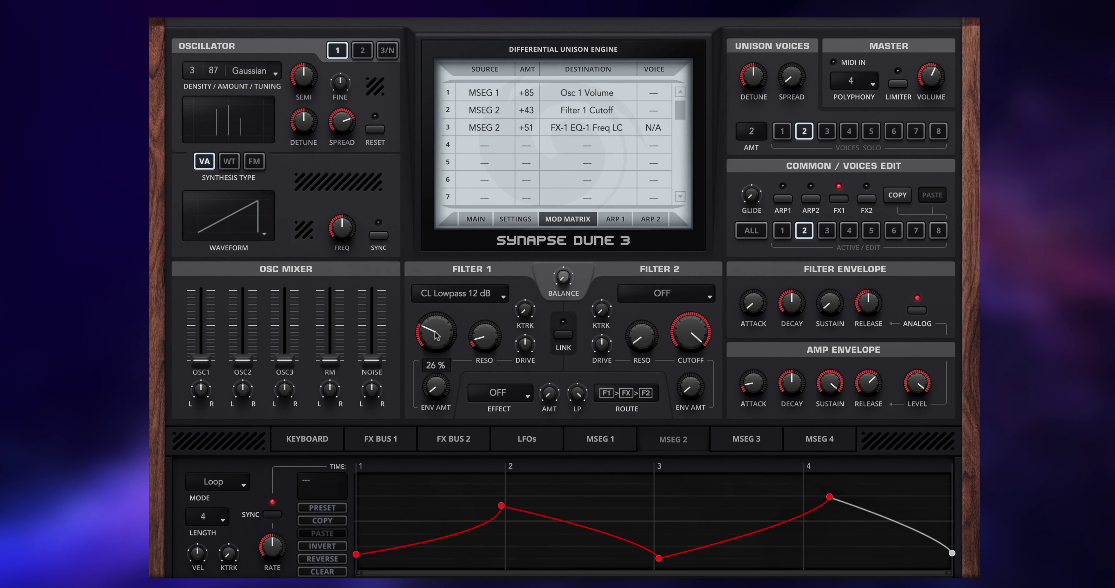
Open voice 2's Filter 1 cutoff fully and lower the master volume to below halfway.
drag(436, 333, 451, 233)
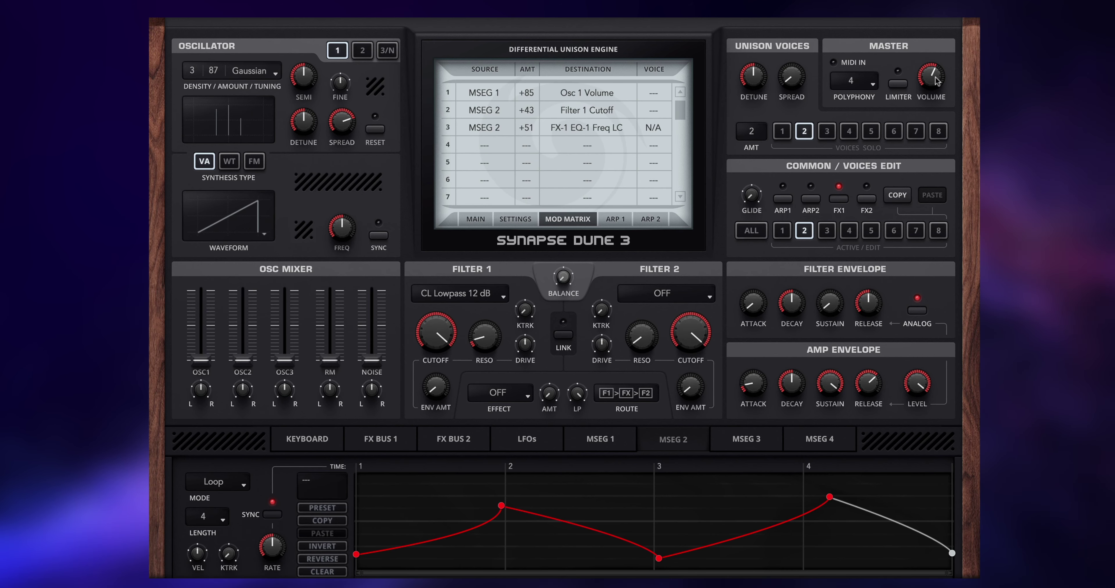
drag(934, 81, 933, 108)
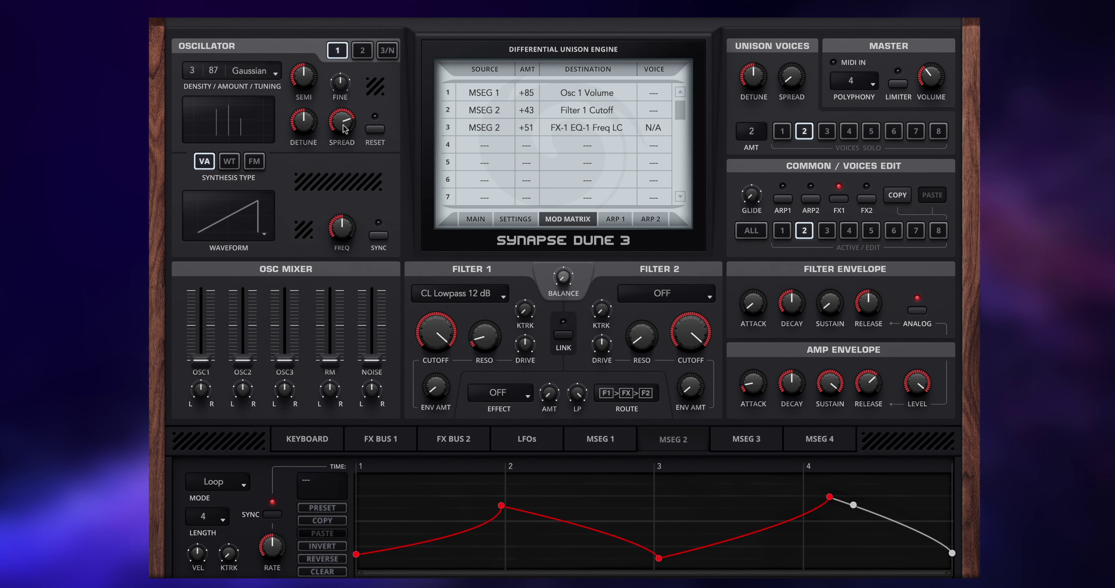
Reduce oscillator 1's stereo spread to 0 % and lower its detune below halfway.
drag(344, 129, 338, 236)
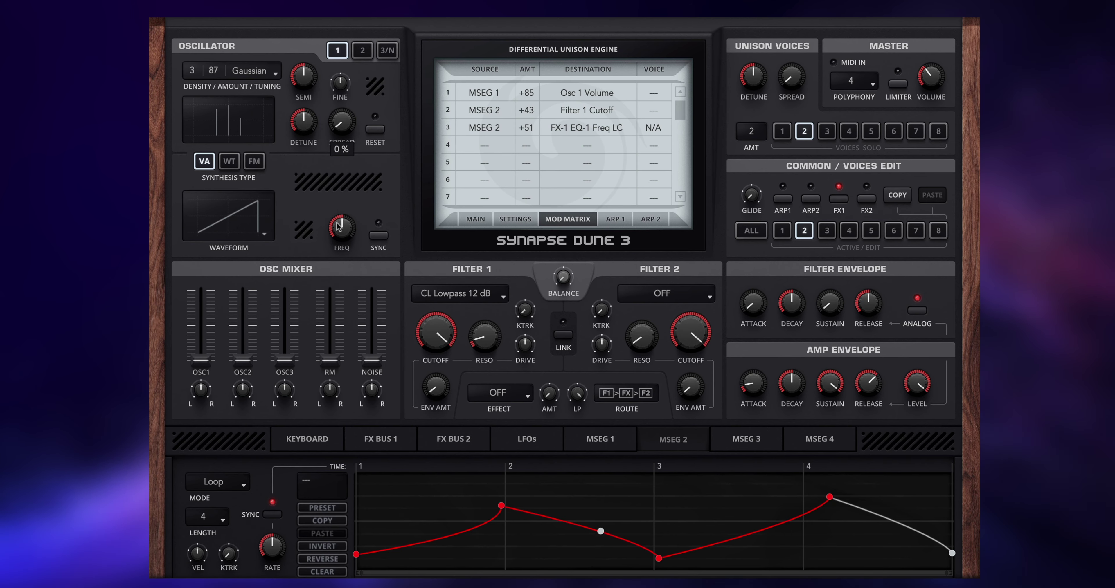
drag(302, 125, 342, 129)
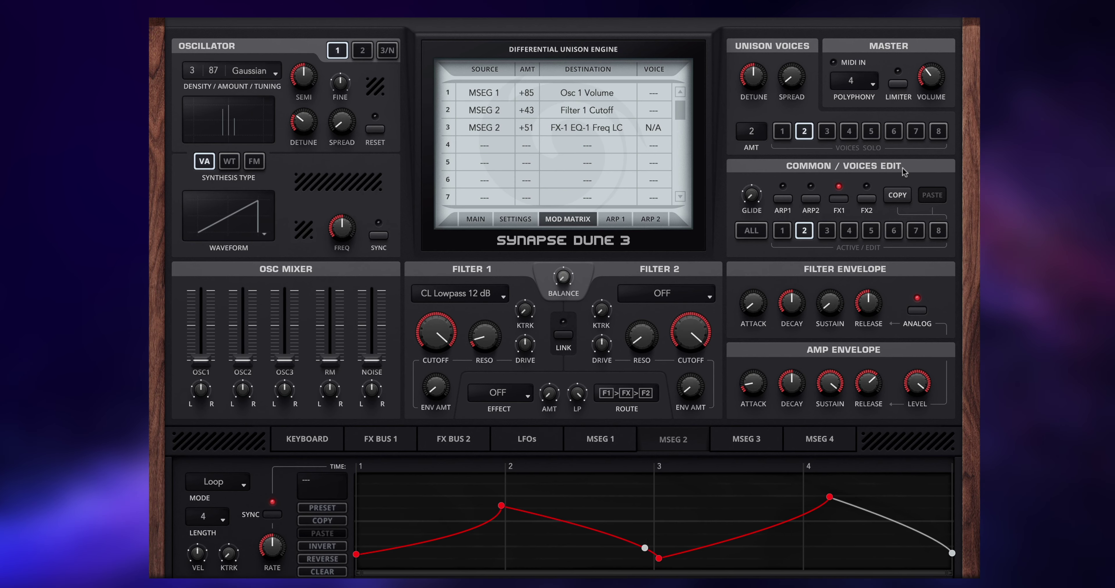
Draw a straight falling ramp in MSEG 3 from maximum level at the start to near zero at the end.
click(761, 445)
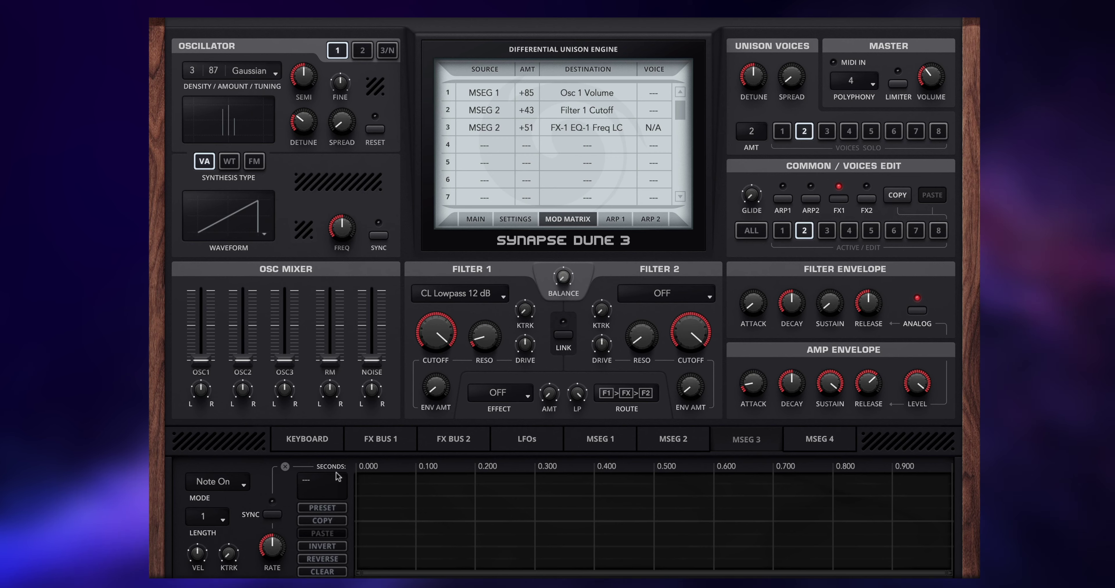
click(359, 473)
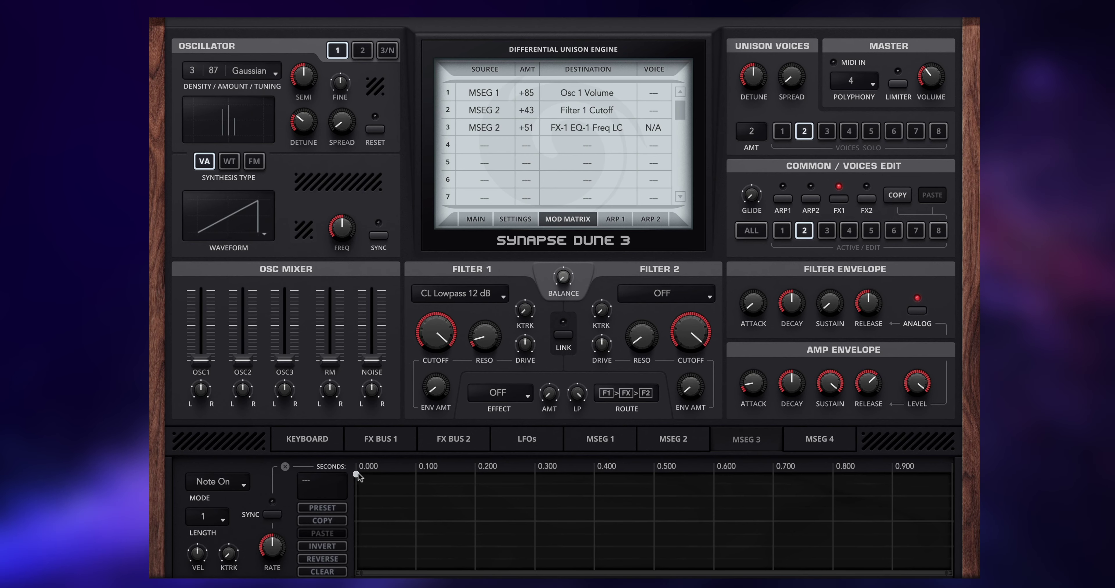
click(947, 567)
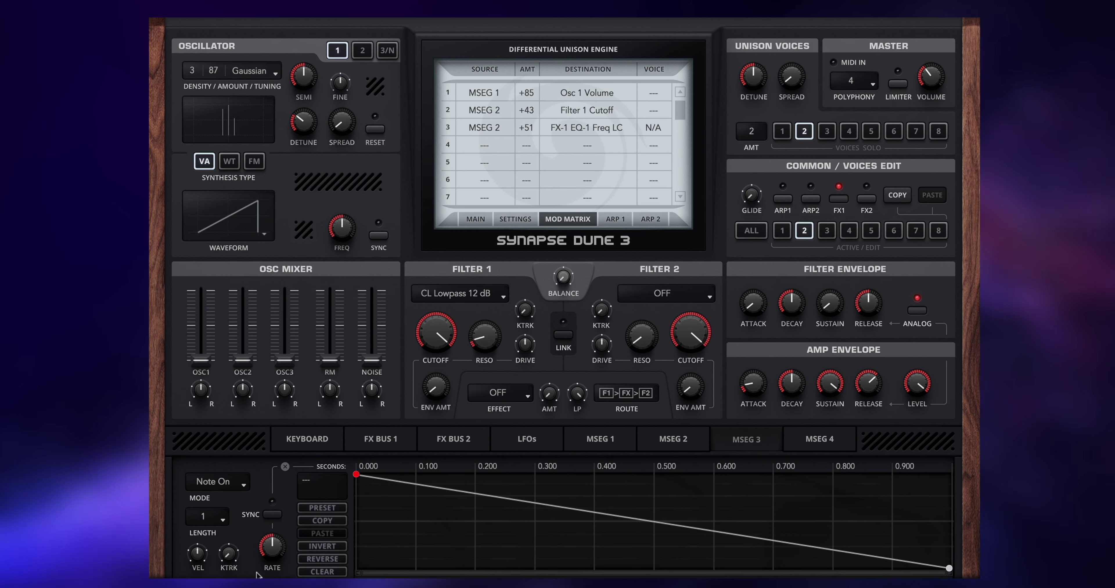
Set MSEG 3 to Loop mode with tempo sync on, and raise its rate to match MSEG 1.
click(245, 485)
click(227, 532)
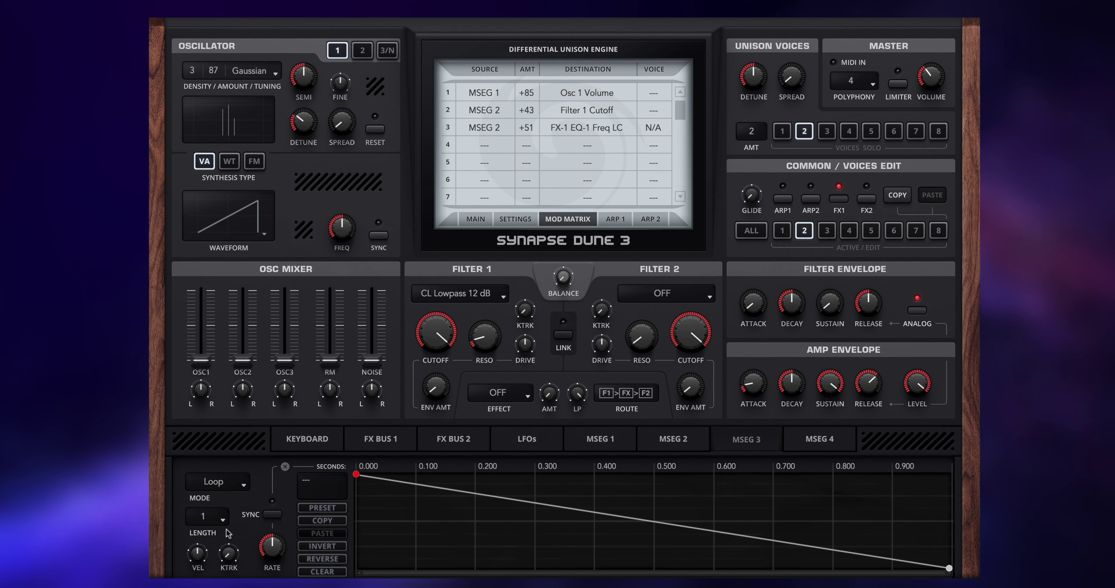
click(274, 546)
drag(284, 520, 292, 500)
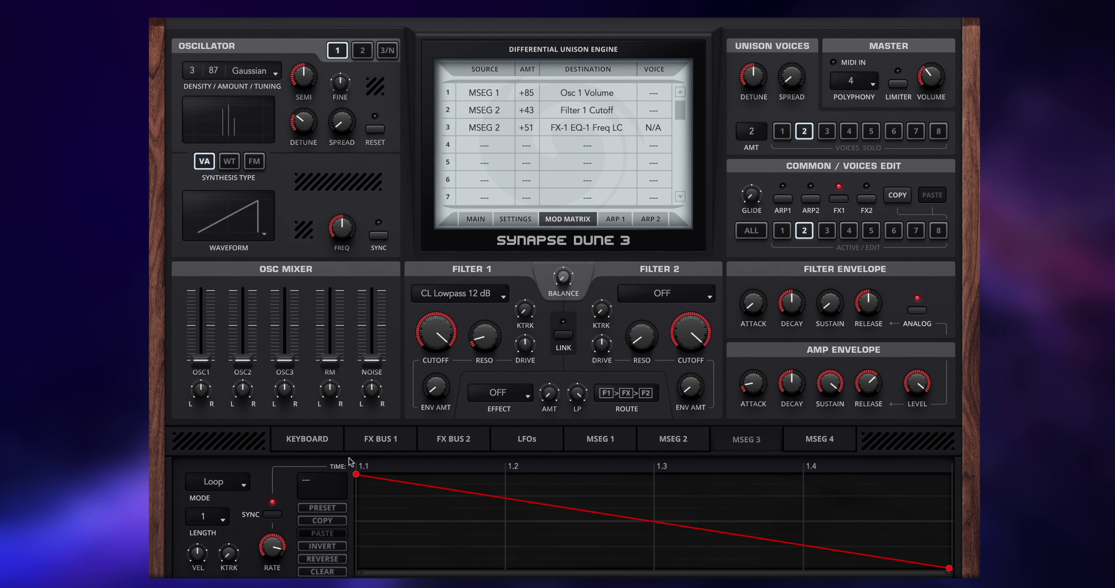
click(601, 440)
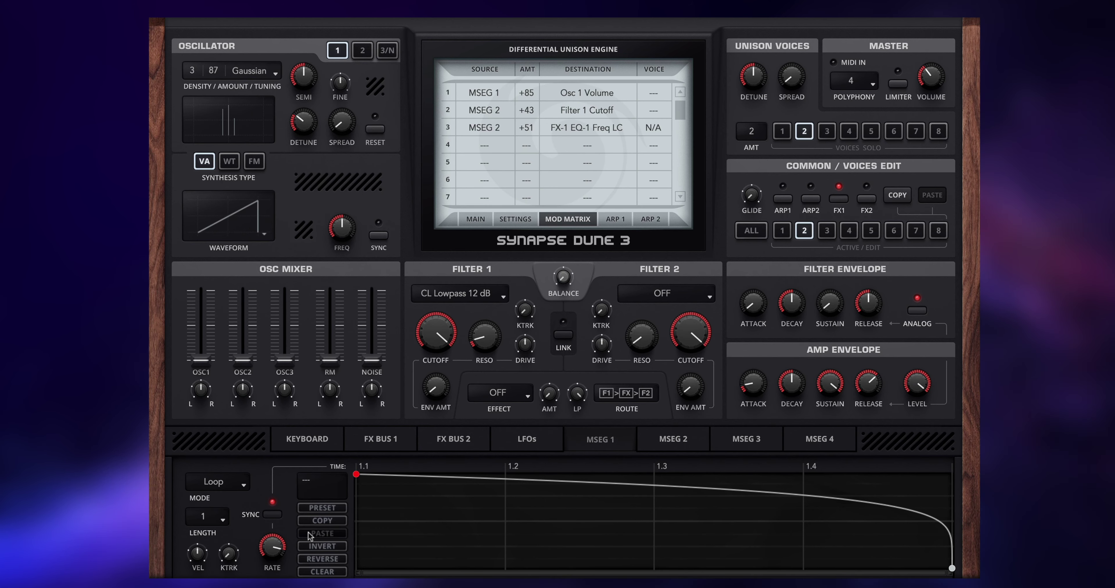
click(720, 445)
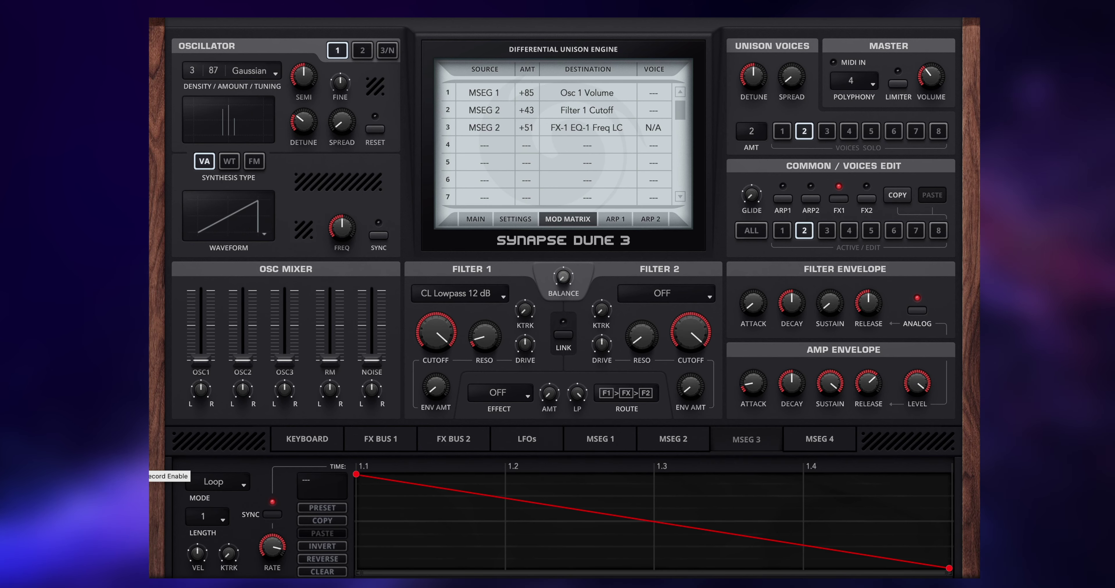
In the fourth modulation matrix slot, route MSEG 3 to Osc 1 Spread with amount +81.
click(504, 160)
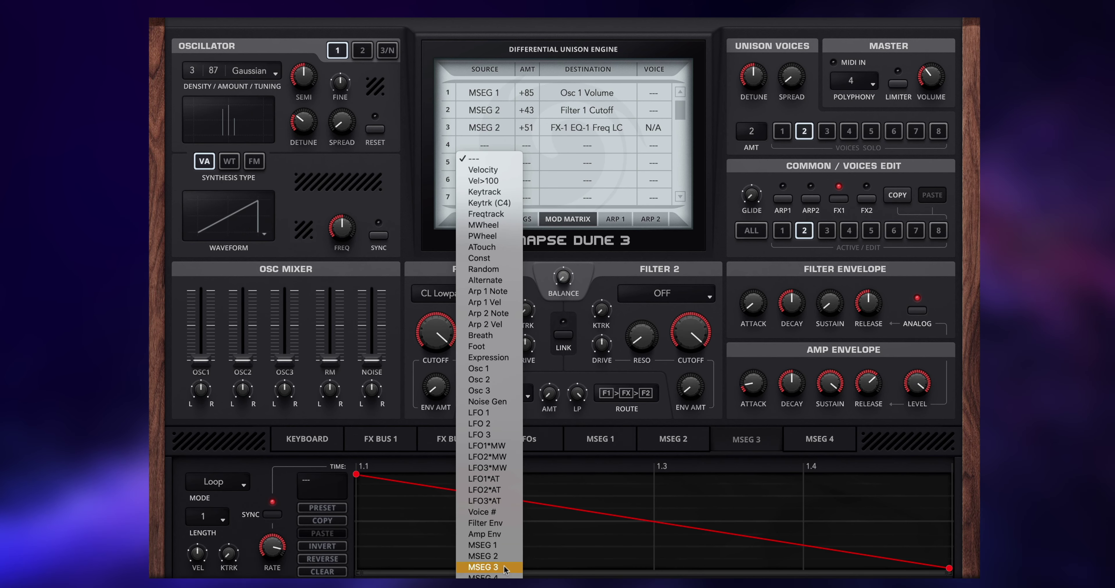
click(483, 567)
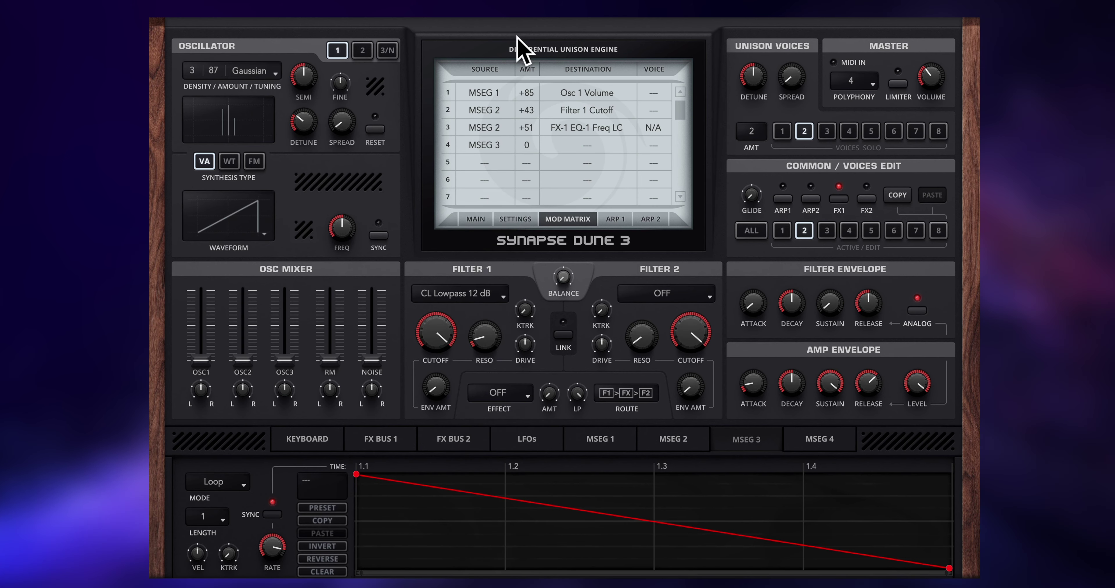
click(566, 145)
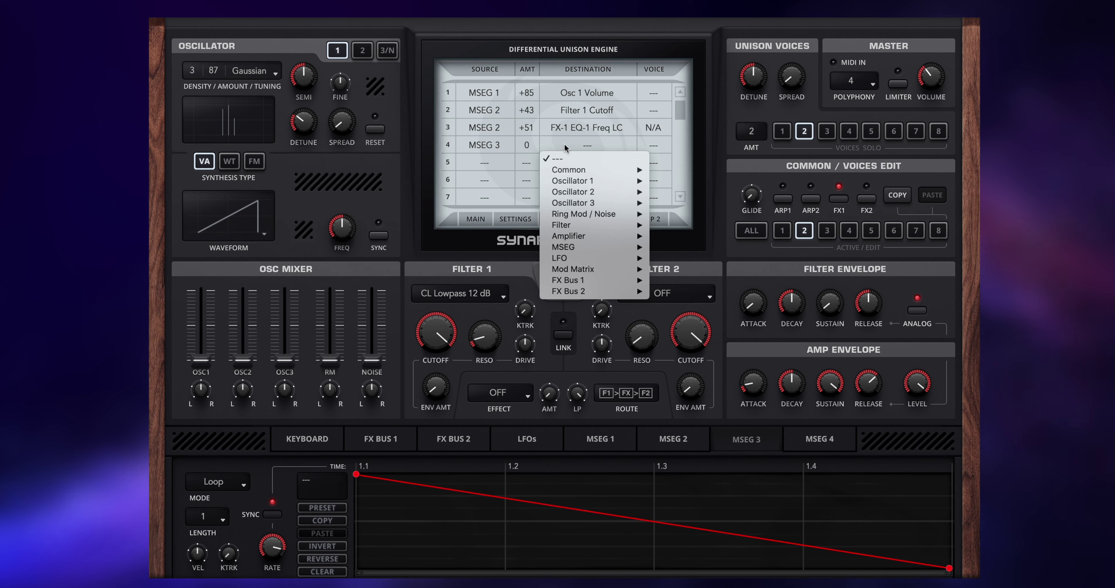
mouse_move(582, 182)
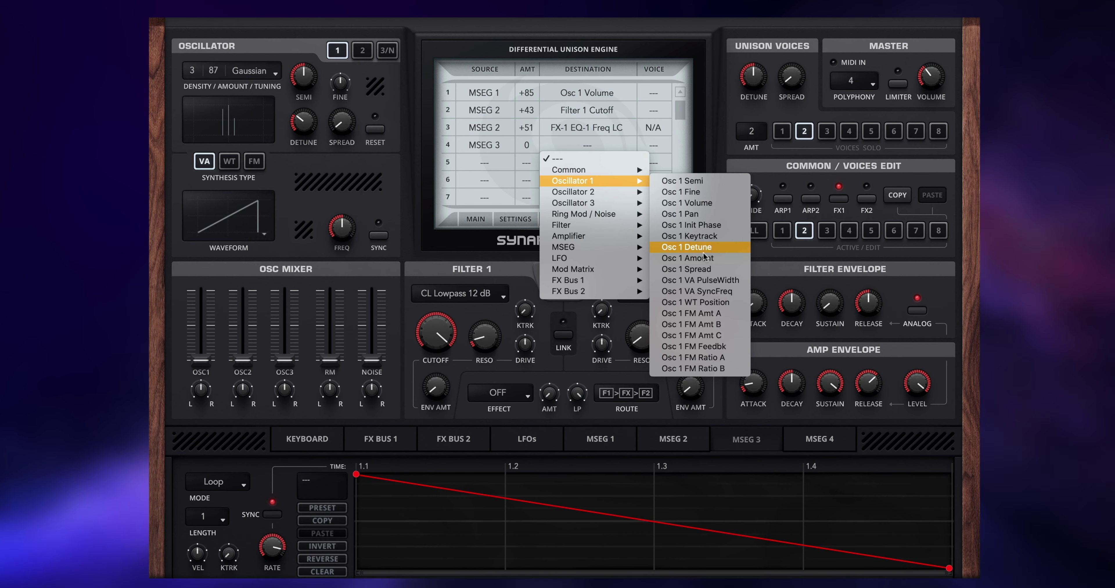
click(703, 271)
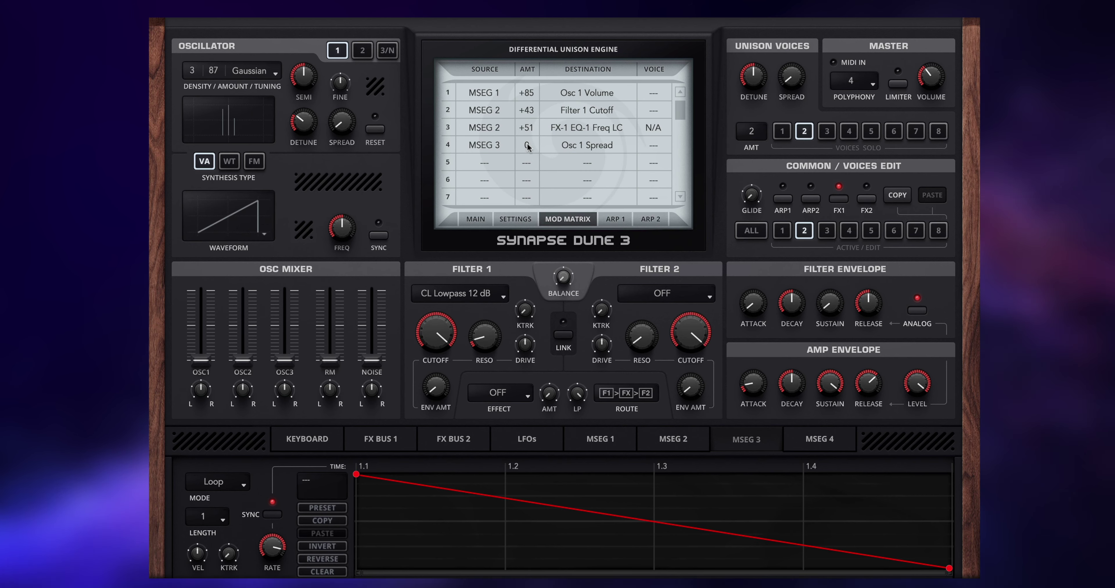
drag(527, 145, 538, 100)
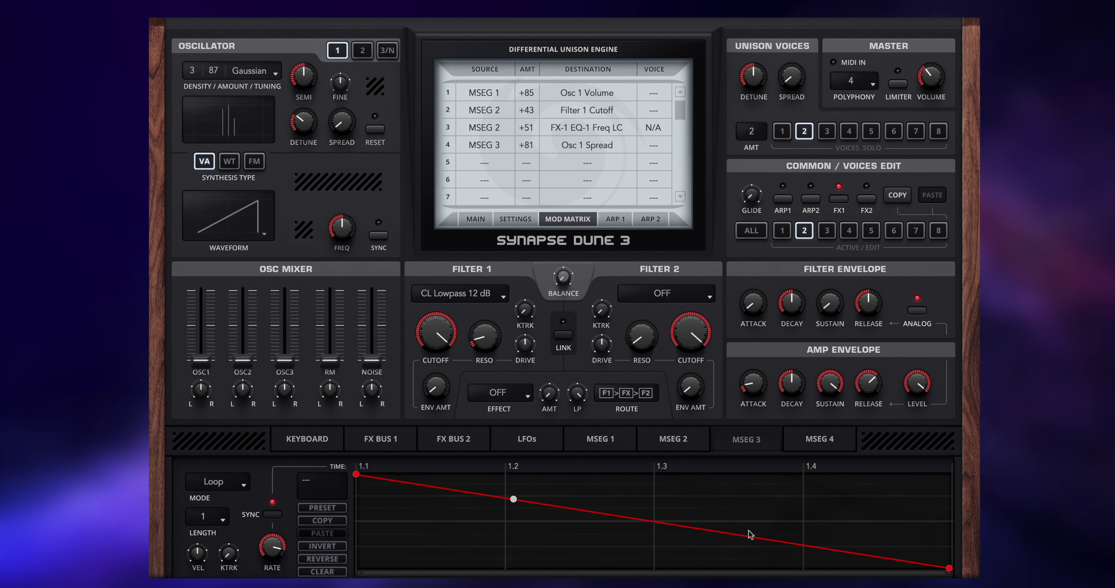
Try bending MSEG 3's falling segment into an upward curve, and return it to a straight ramp.
drag(749, 536, 753, 513)
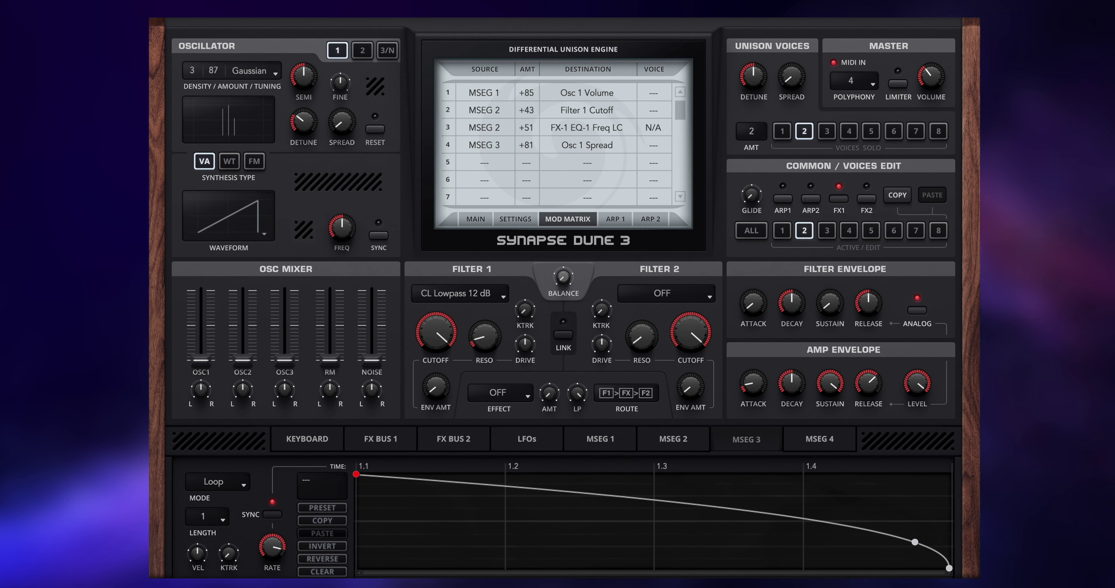
click(315, 533)
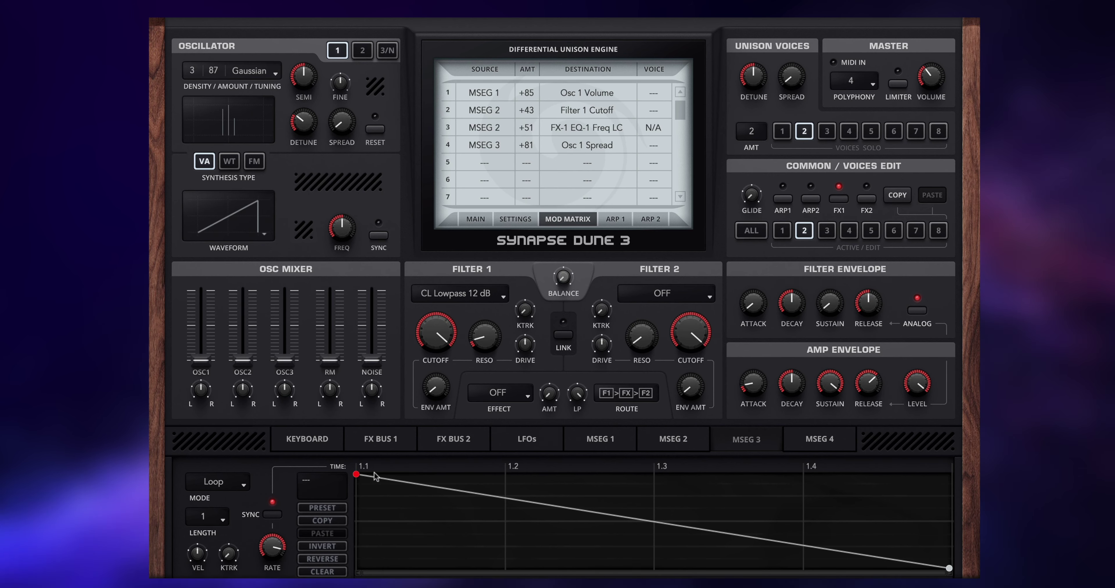
In the fifth modulation matrix slot, route MSEG 3 to Filter 1 Cutoff.
drag(345, 143, 286, 99)
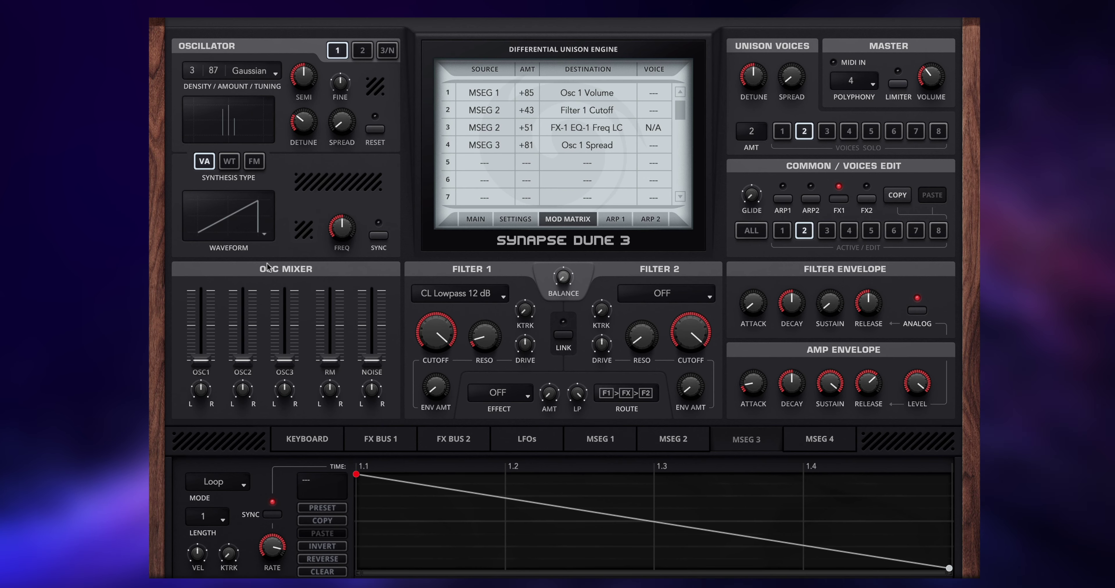
click(484, 163)
click(587, 162)
mouse_move(584, 241)
click(671, 242)
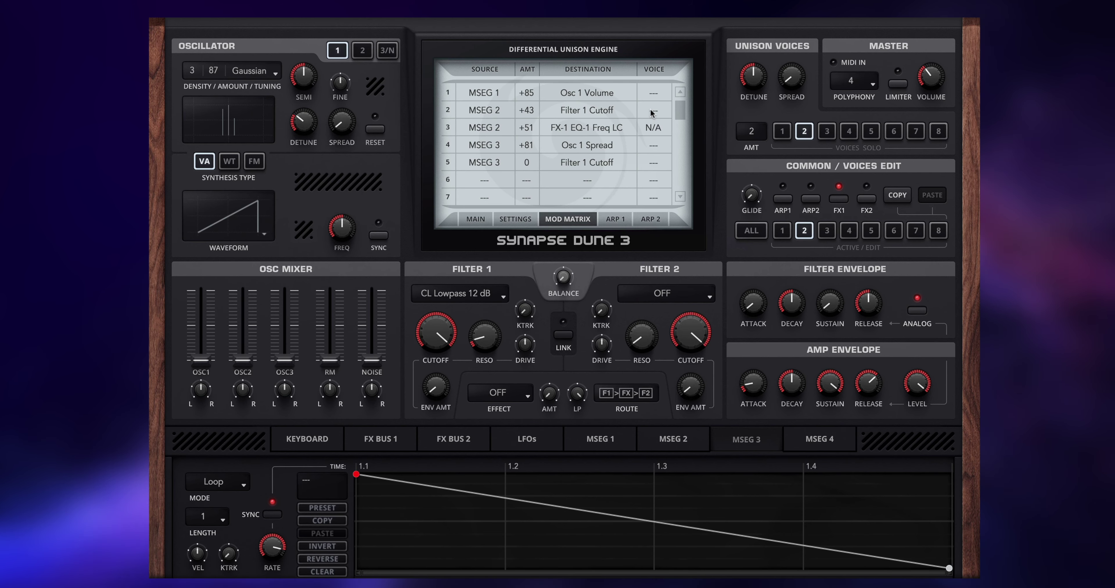
Lower voice 2's Filter 1 cutoff to roughly a third of its range and set the fifth slot's modulation amount to +14.
mouse_move(527, 164)
mouse_down()
mouse_move(536, 114)
mouse_move(534, 145)
mouse_up()
double_click(527, 164)
mouse_move(436, 375)
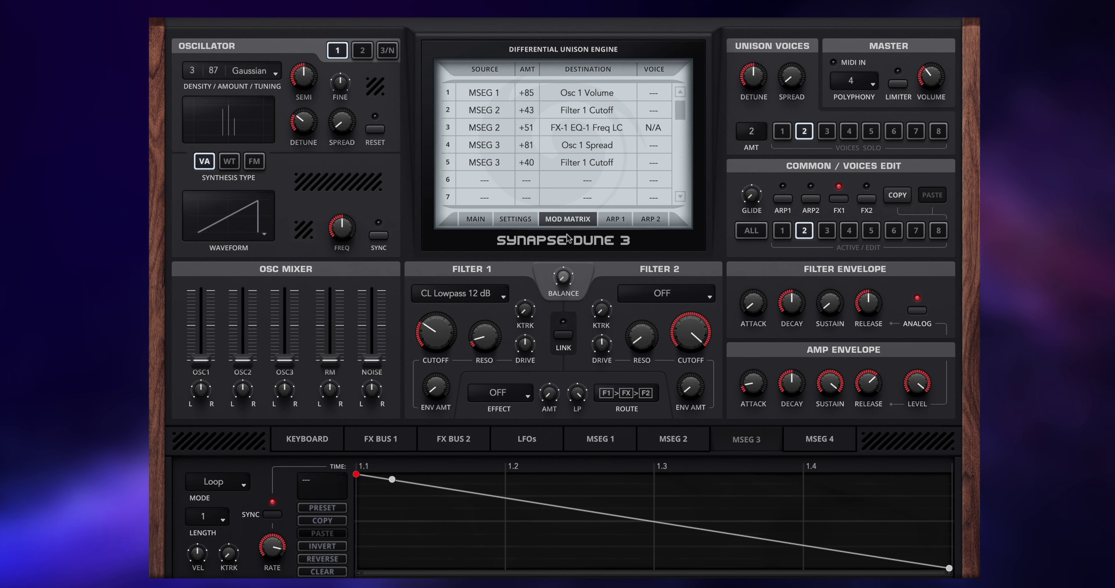
drag(527, 164, 527, 182)
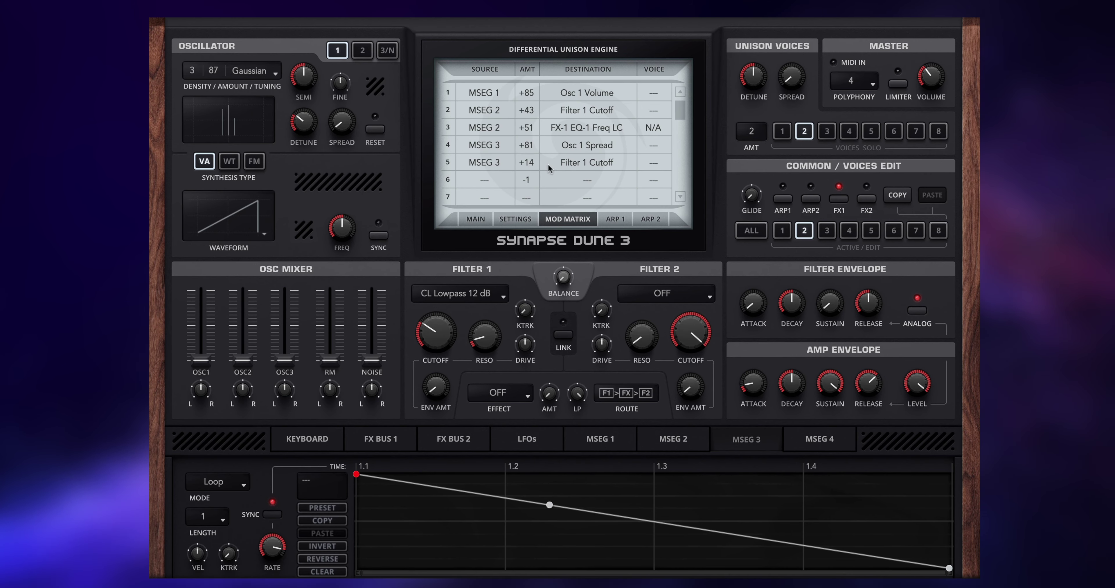
drag(531, 182, 533, 182)
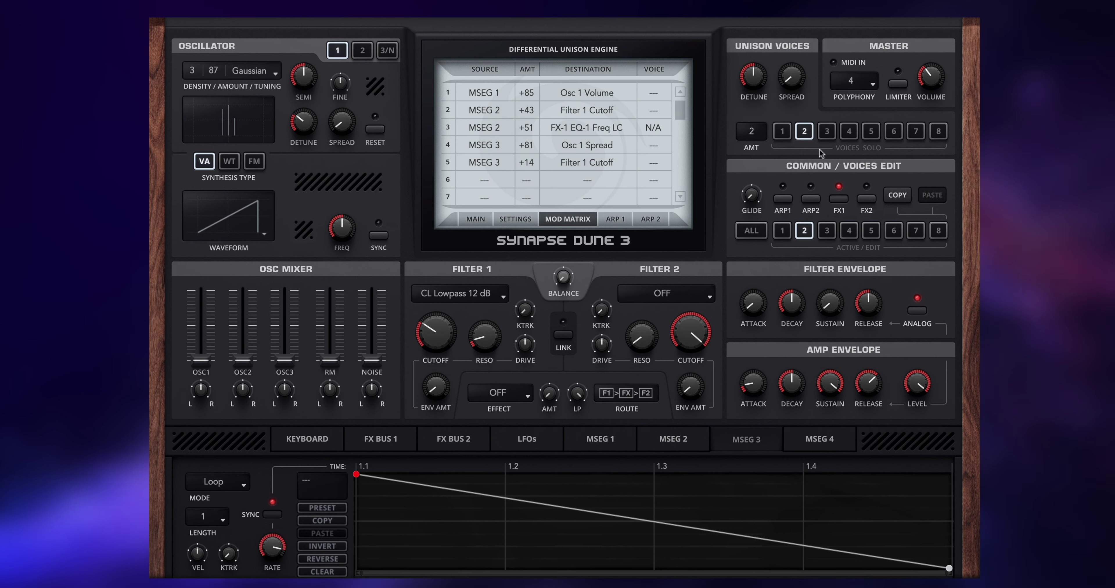
Solo voice 1 in place of voice 2 and make voice 1 the voice being edited.
click(754, 232)
click(782, 133)
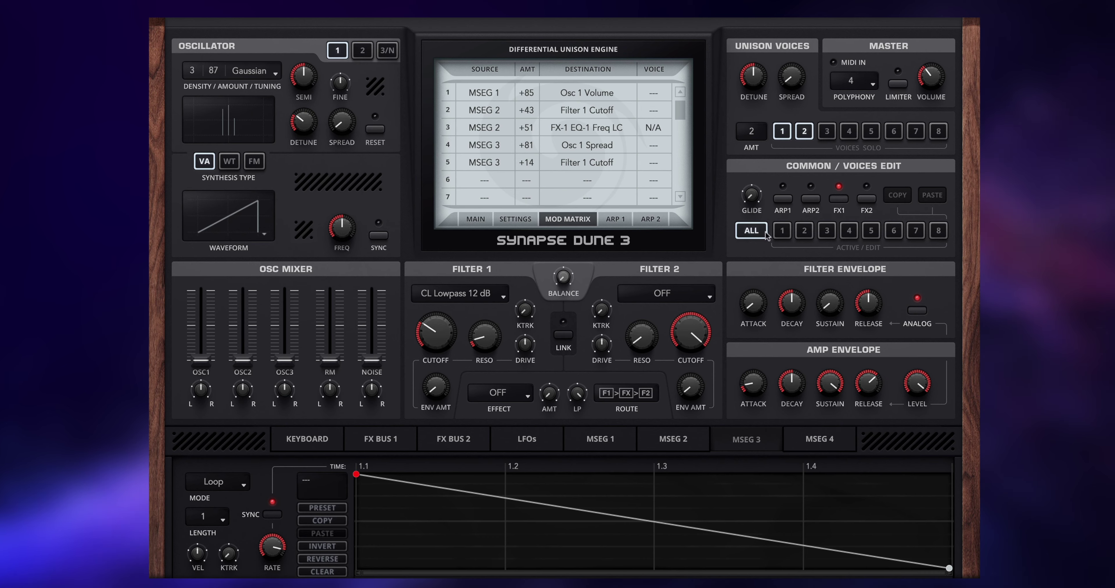
click(800, 132)
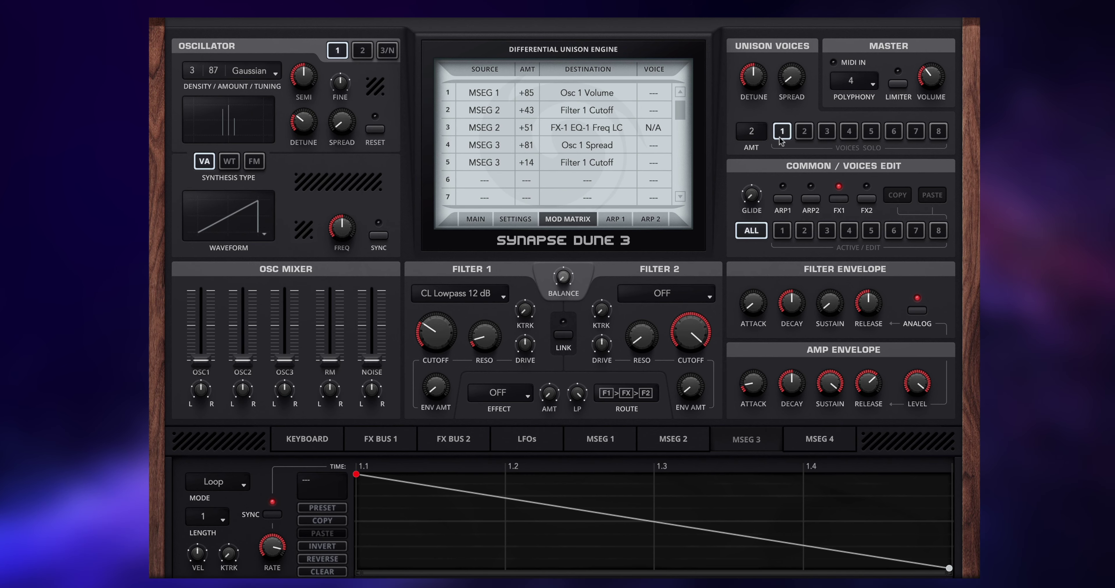
click(784, 231)
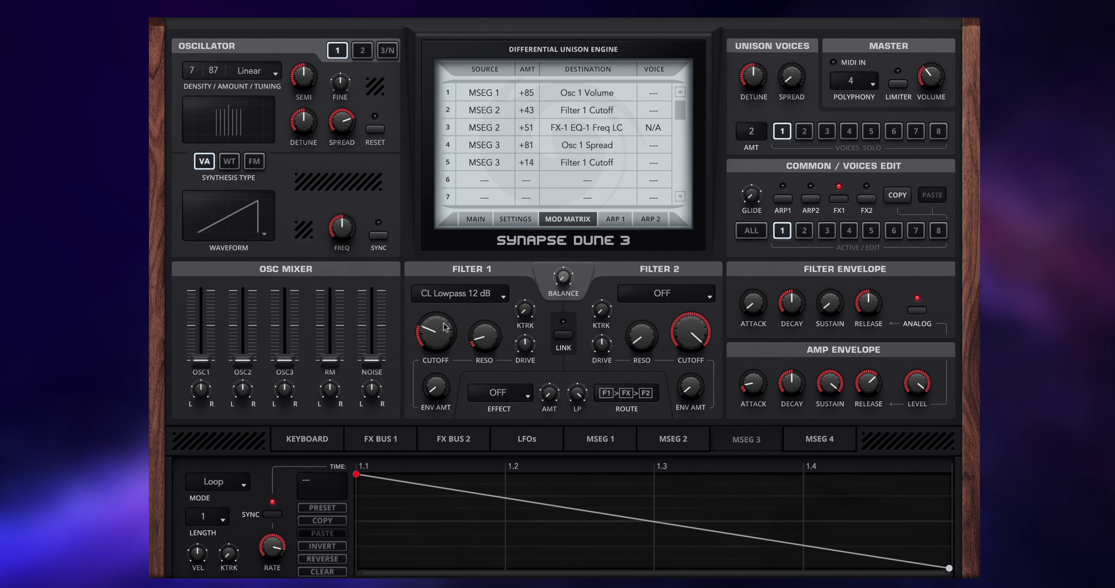
click(806, 232)
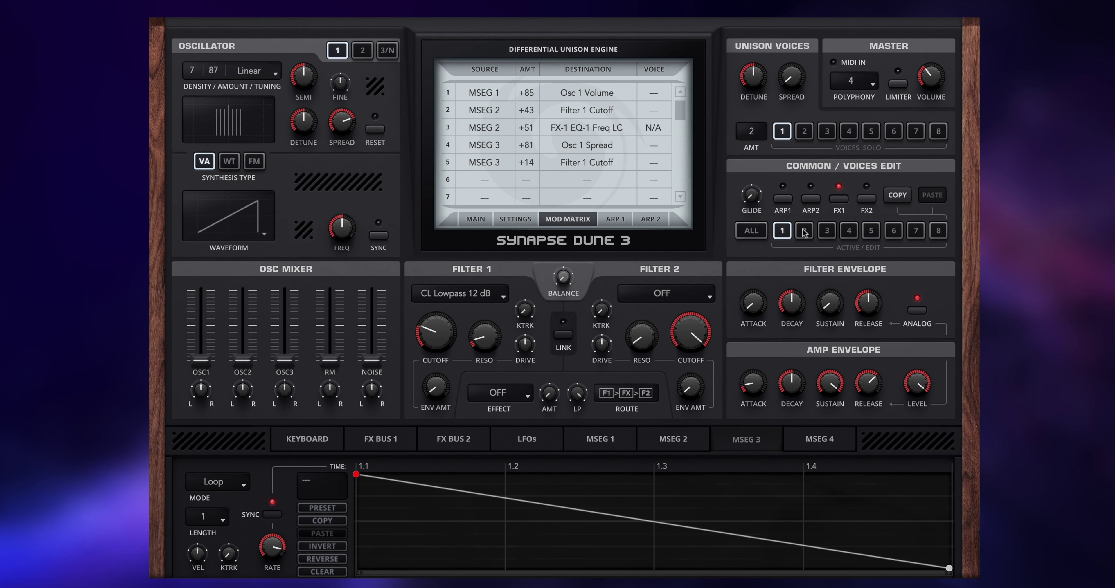
click(788, 233)
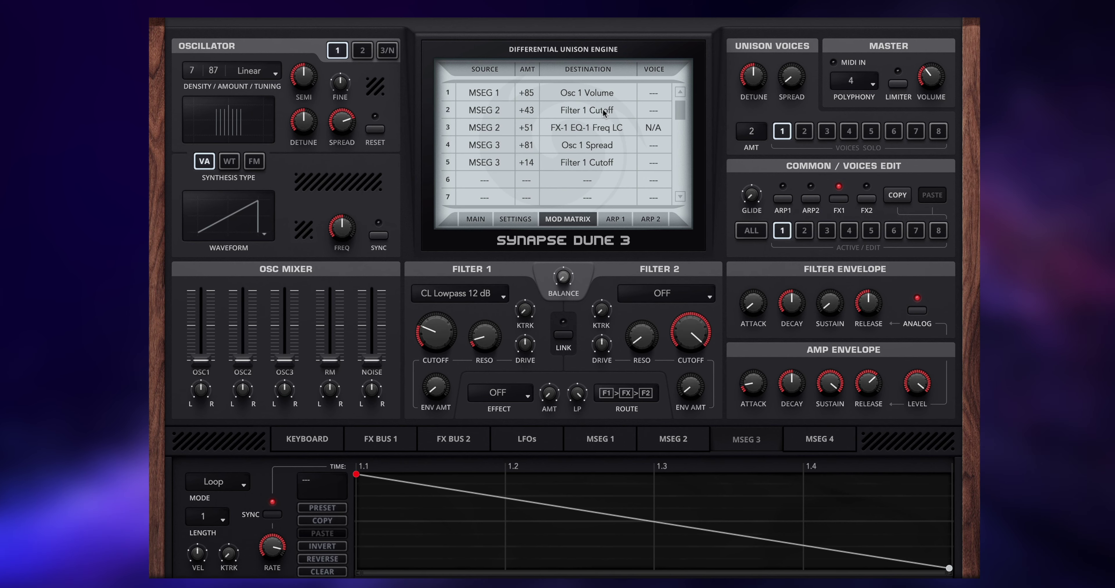
Restrict the MSEG 2 to Filter 1 Cutoff routing to voice 1 and the MSEG 3 to Filter 1 Cutoff routing to voice 2.
click(650, 112)
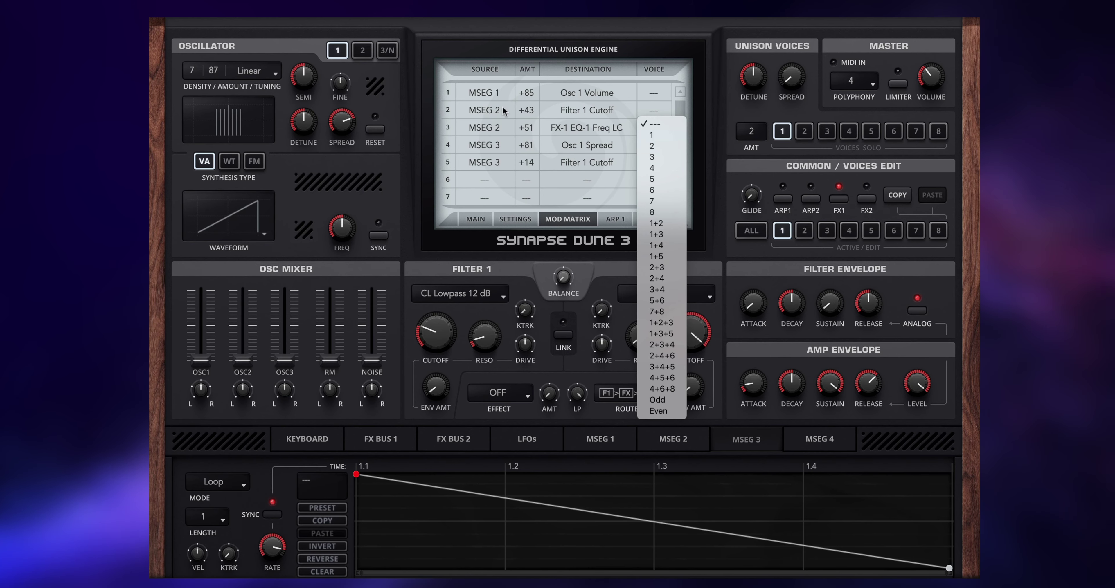
click(656, 134)
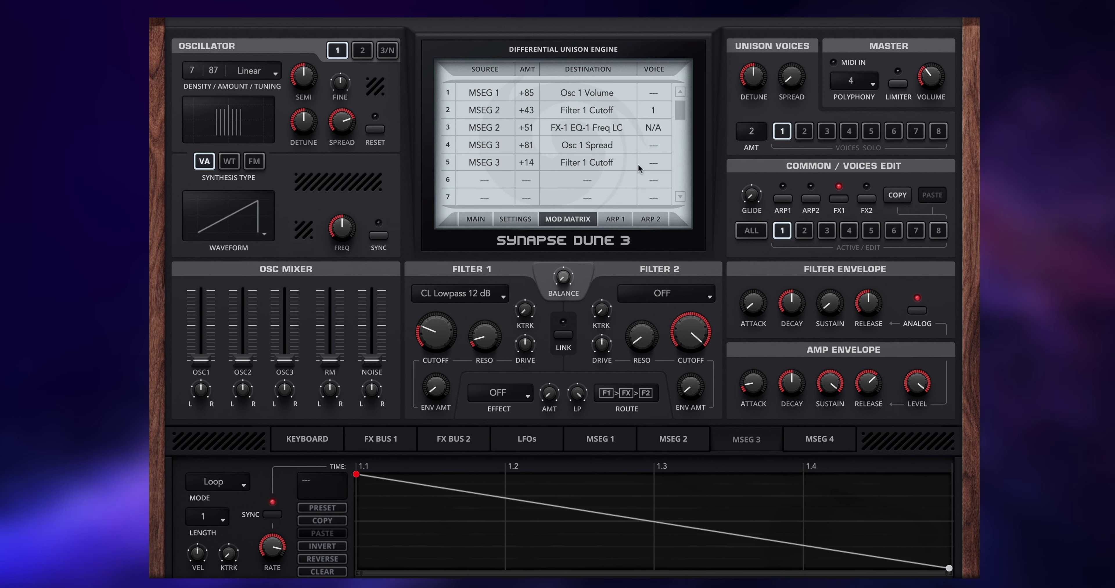
click(654, 166)
click(655, 196)
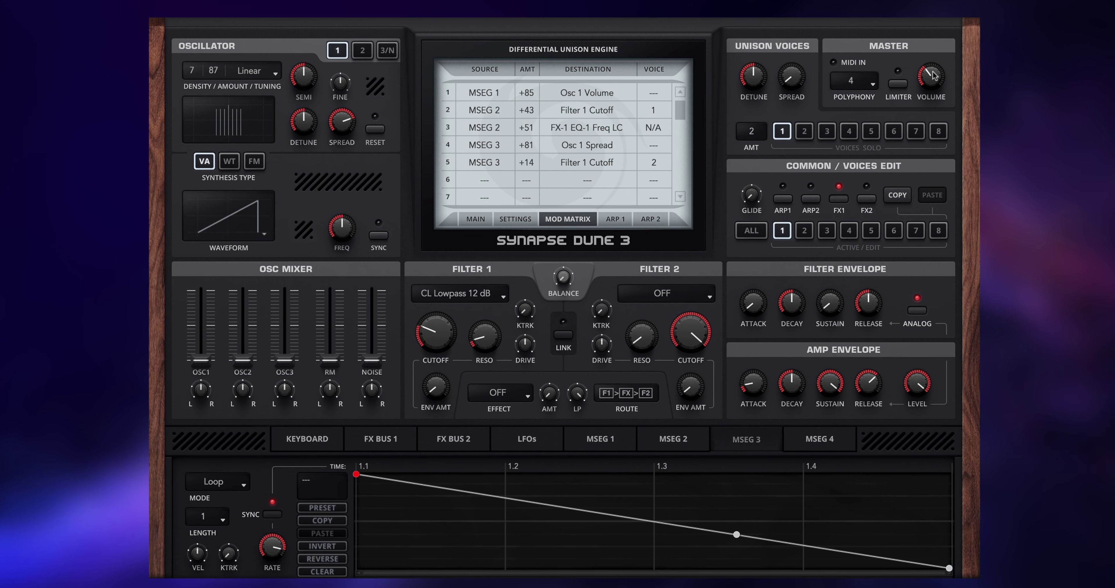
Raise the master volume, and with all voices selected for editing set the fifth slot's modulation amount to +15.
drag(930, 74, 939, 55)
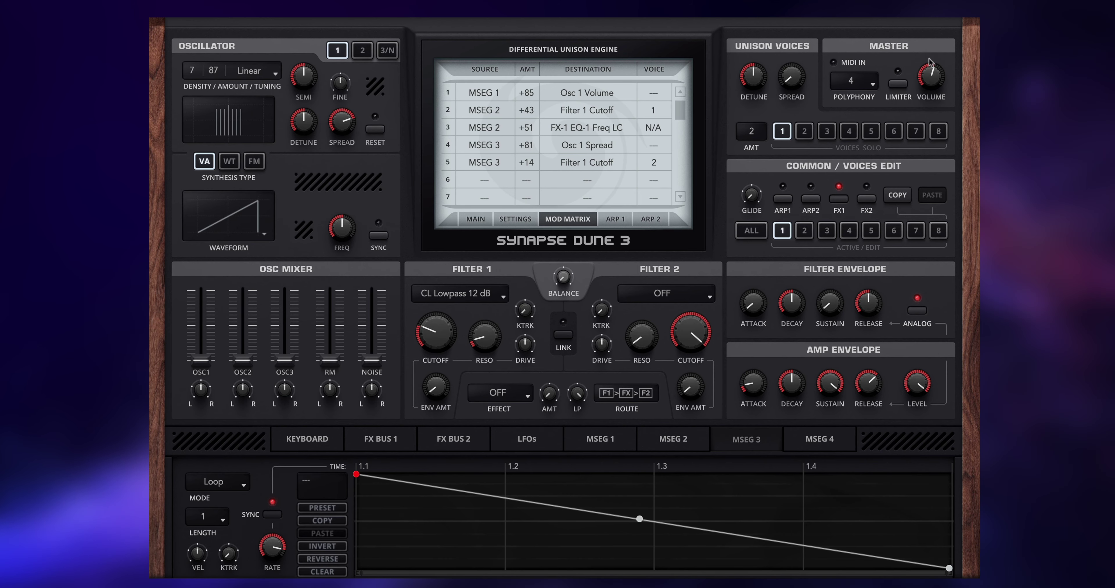
click(749, 233)
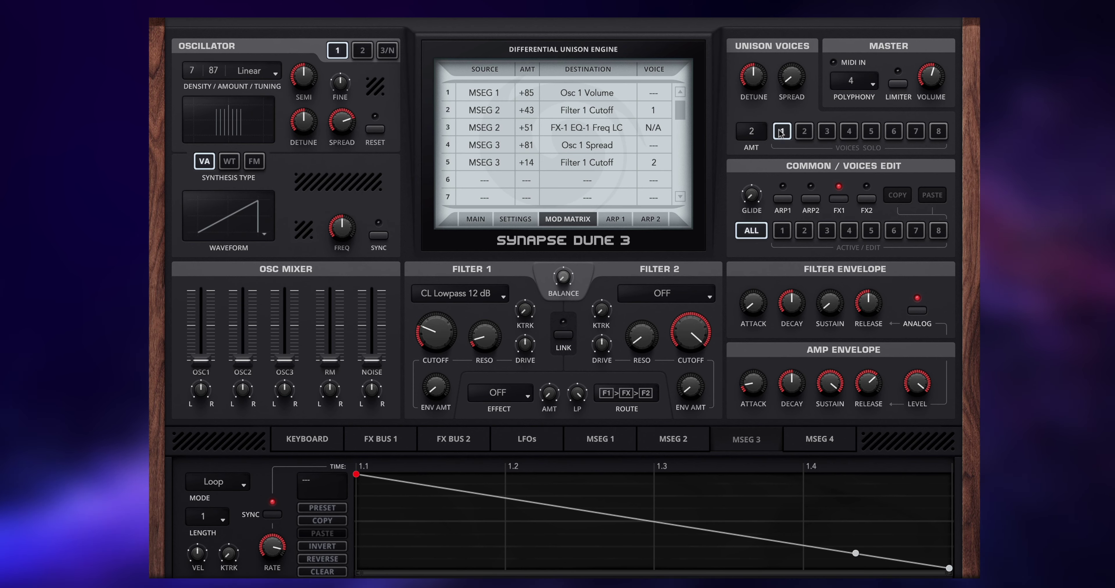
mouse_move(526, 164)
mouse_down()
mouse_move(544, 126)
mouse_move(537, 162)
mouse_up()
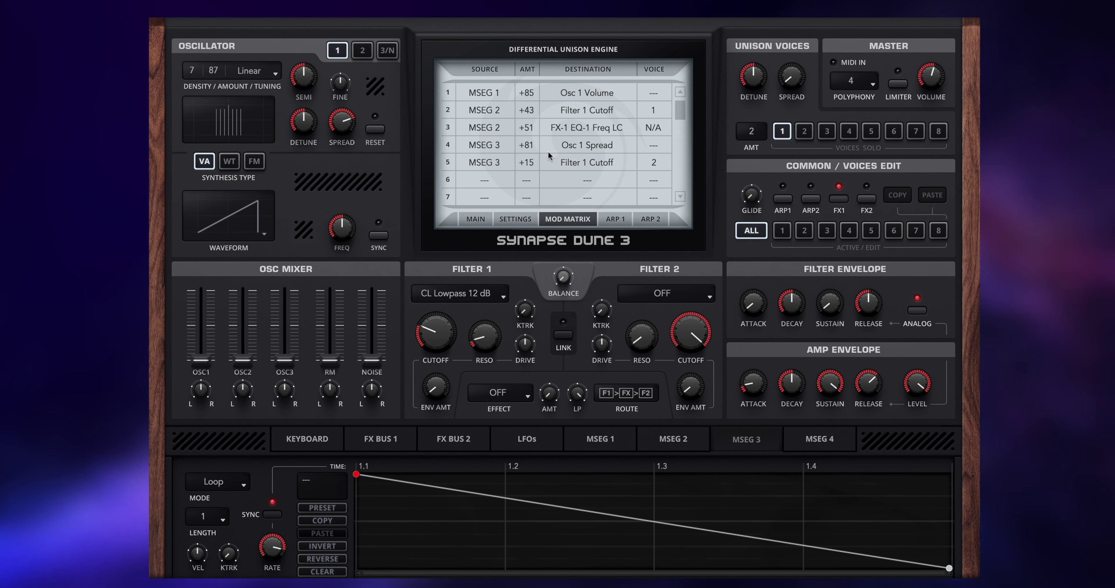
Raise the oscillator 1 semitone tuning of voice 2 and solo voice 2 in place of voice 1.
click(803, 232)
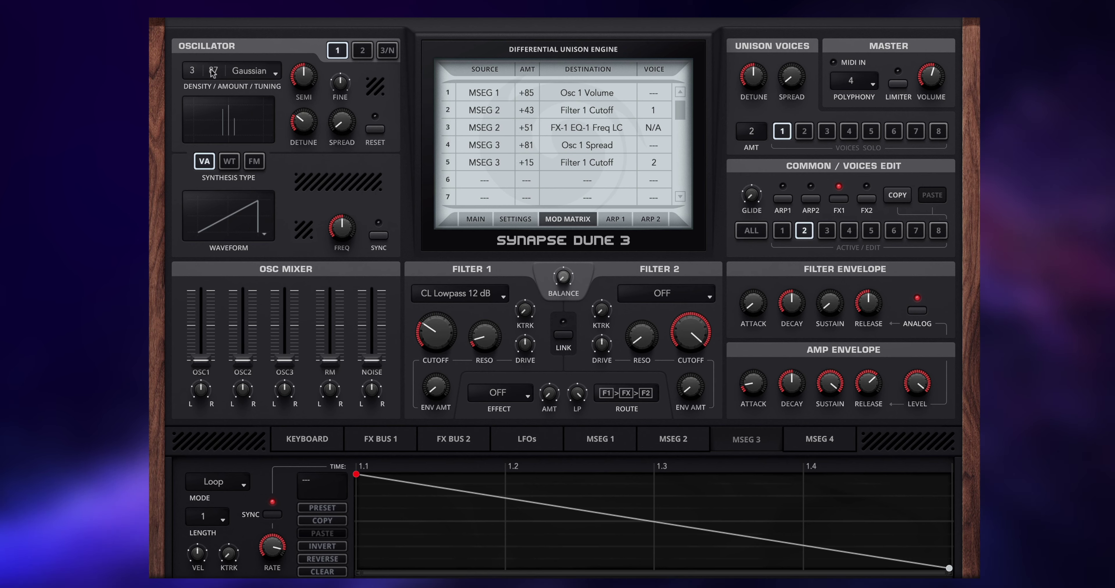
drag(298, 78, 303, 55)
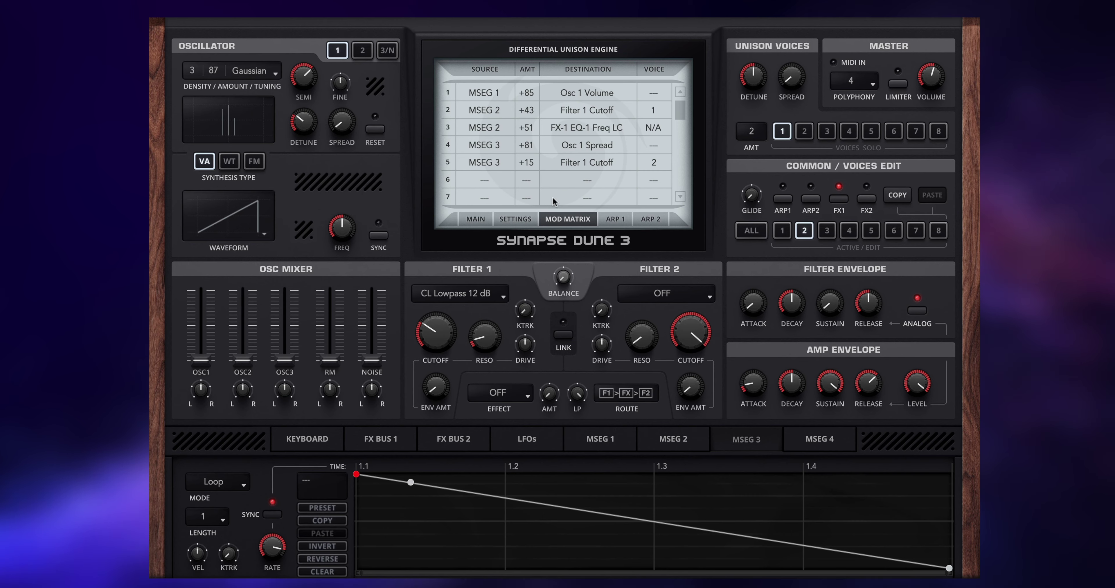
click(802, 134)
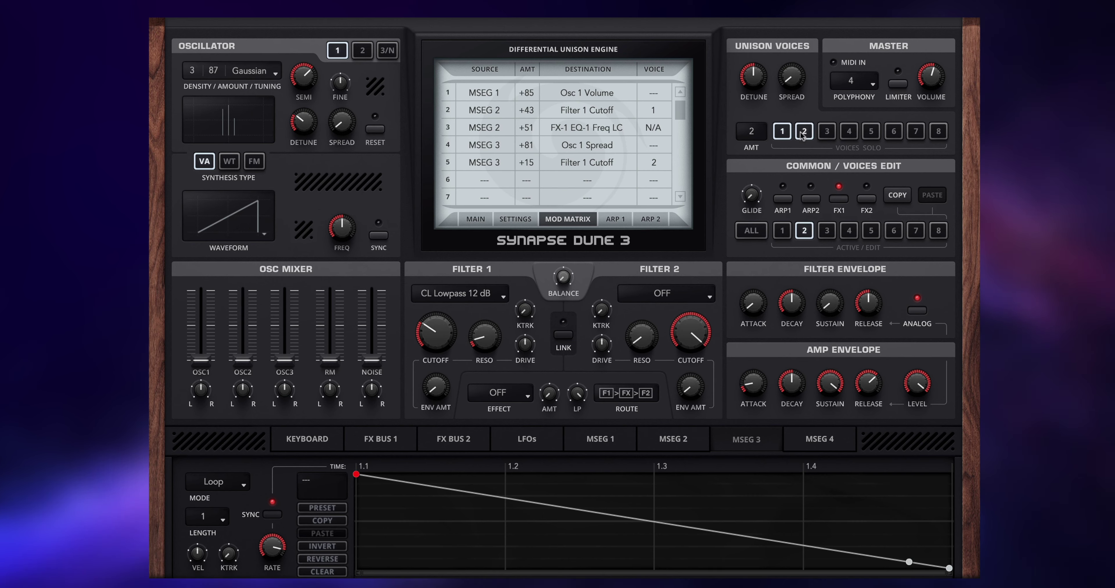
click(783, 132)
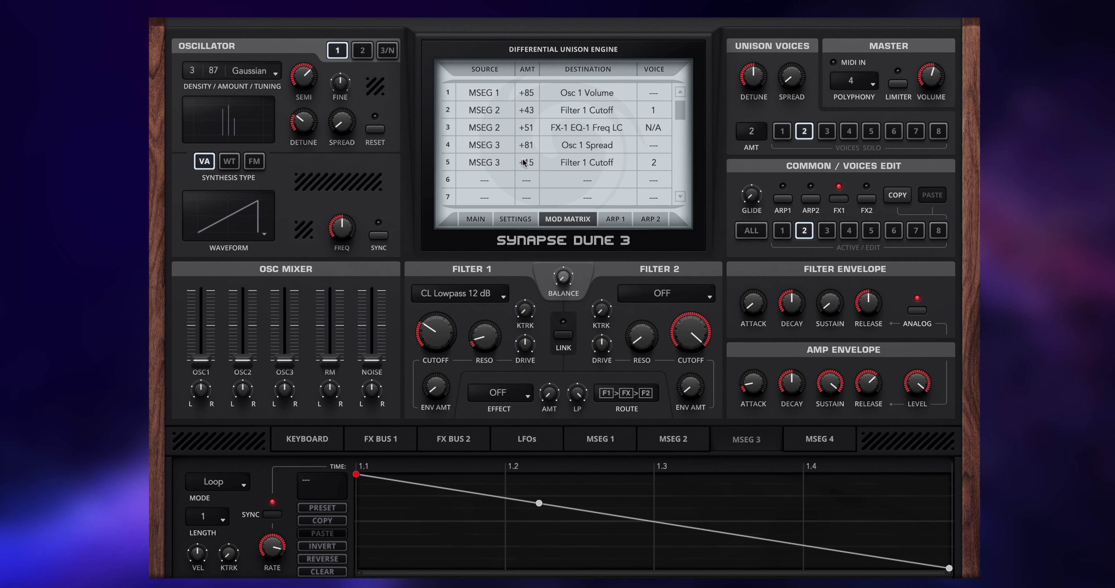
Try +28 as the fifth slot's amount, then select all voices, turn voice soloing off and settle on +16.
drag(524, 164, 538, 157)
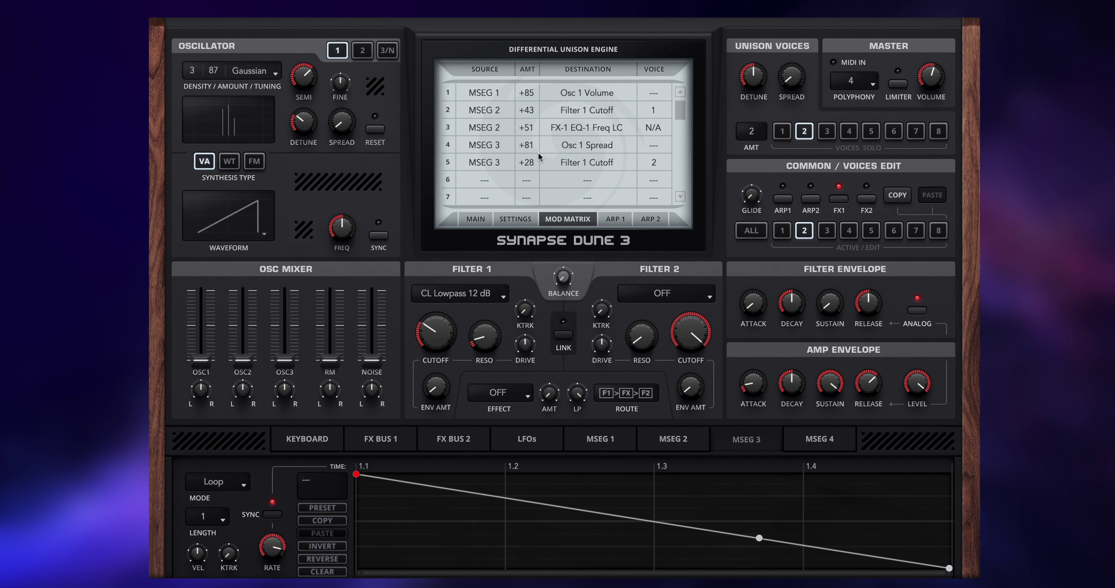
click(751, 231)
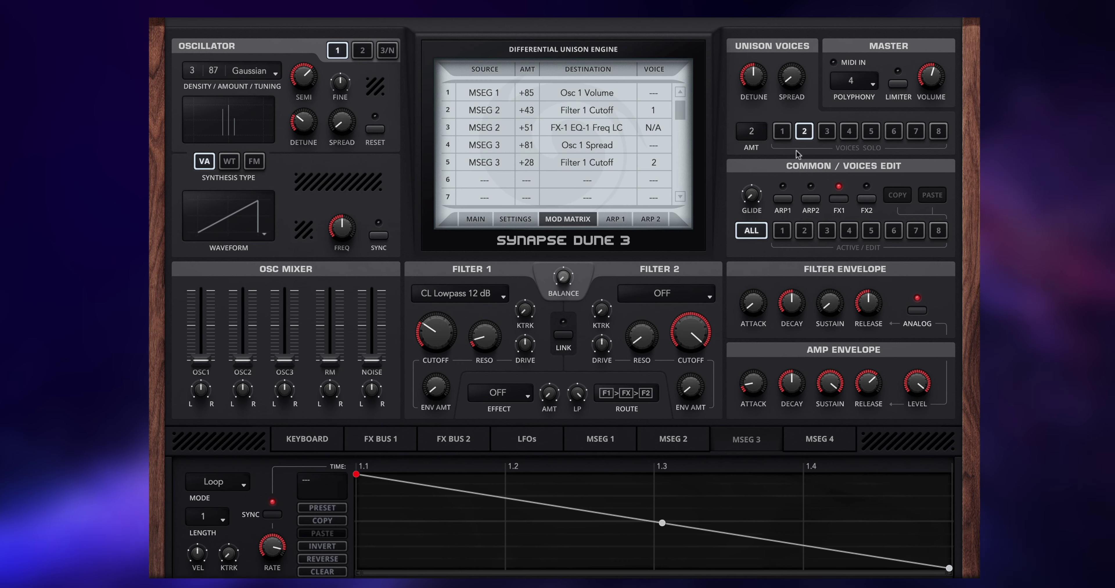
click(801, 132)
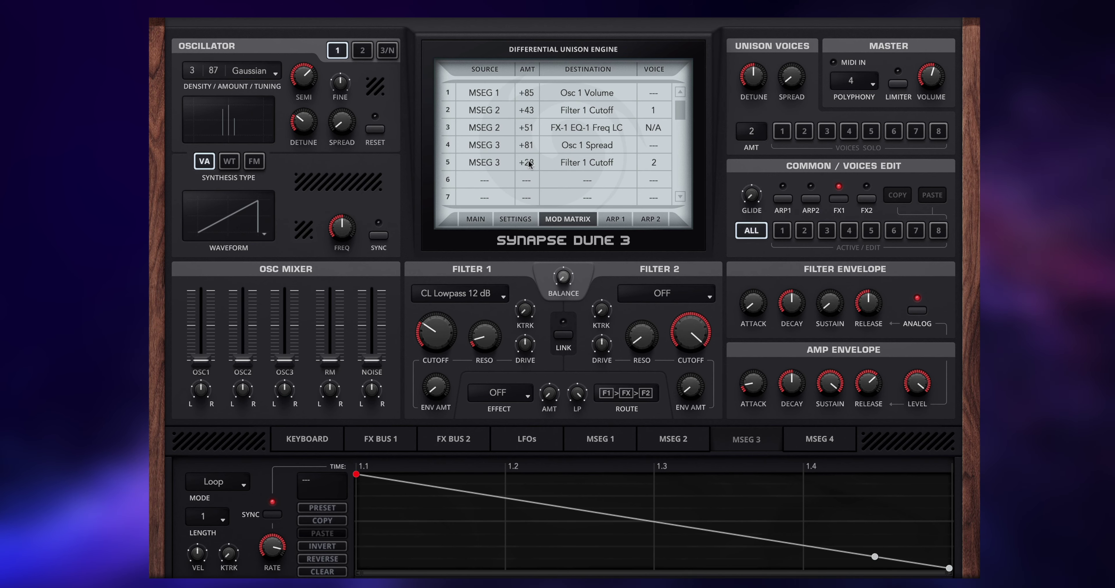
drag(528, 165, 529, 167)
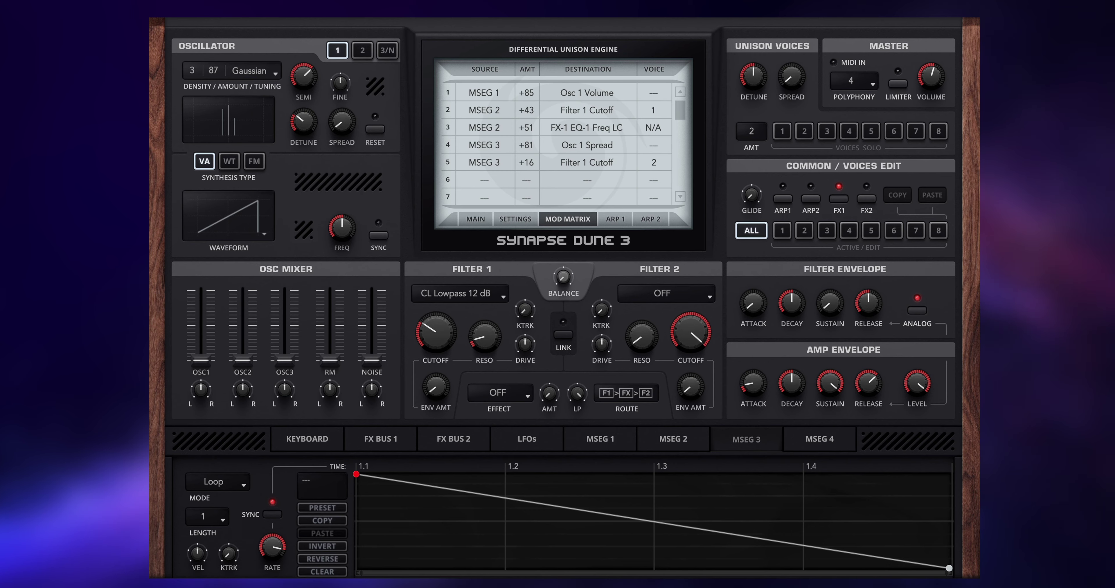
Show MSEG 2, and for voice 1 centre the filter balance and set Filter 2 to CL Notch.
click(669, 442)
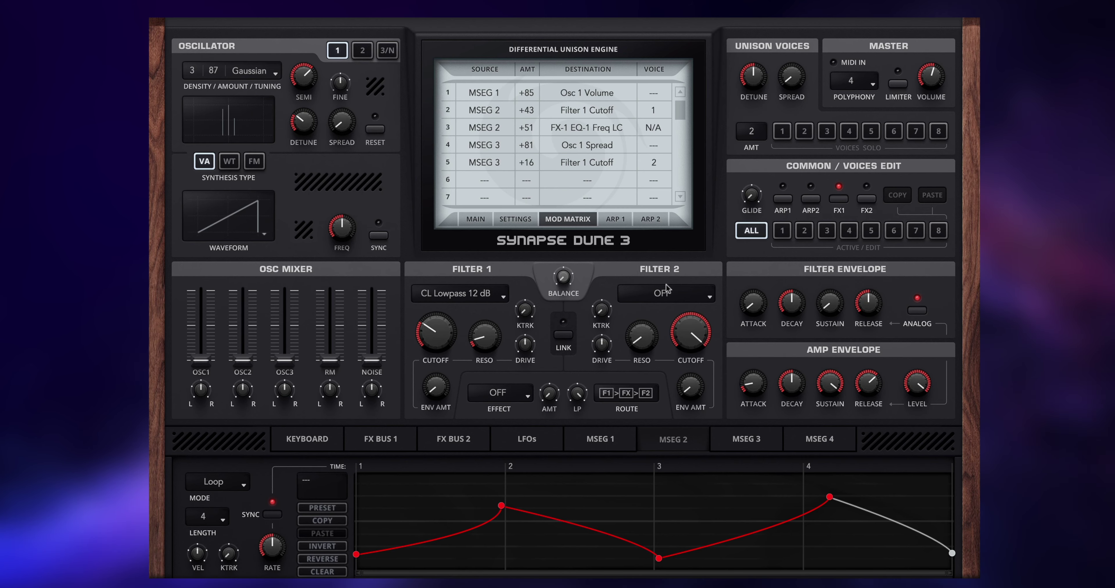
click(782, 231)
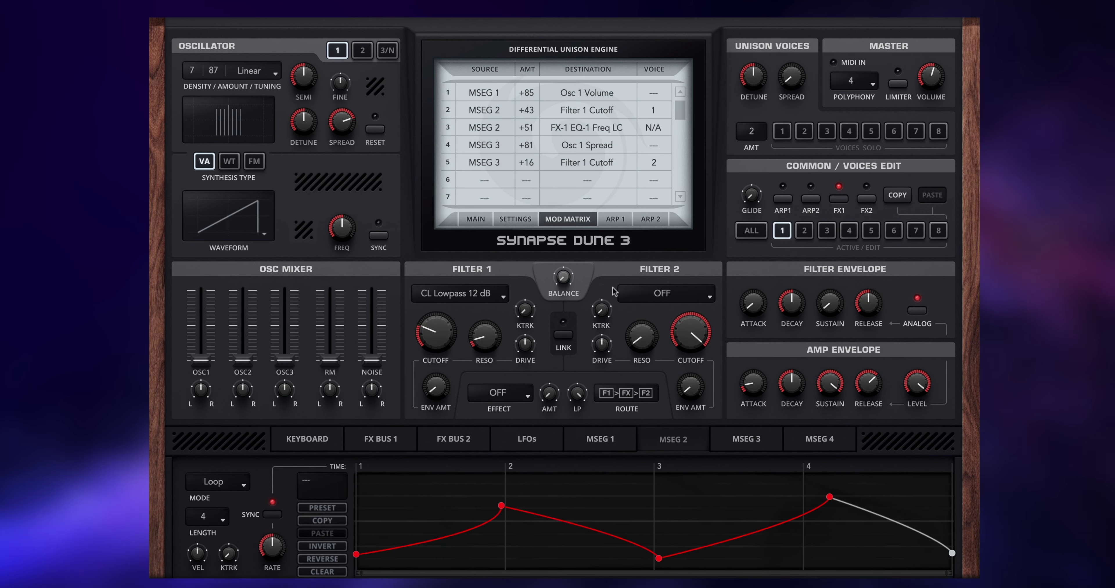
double_click(563, 276)
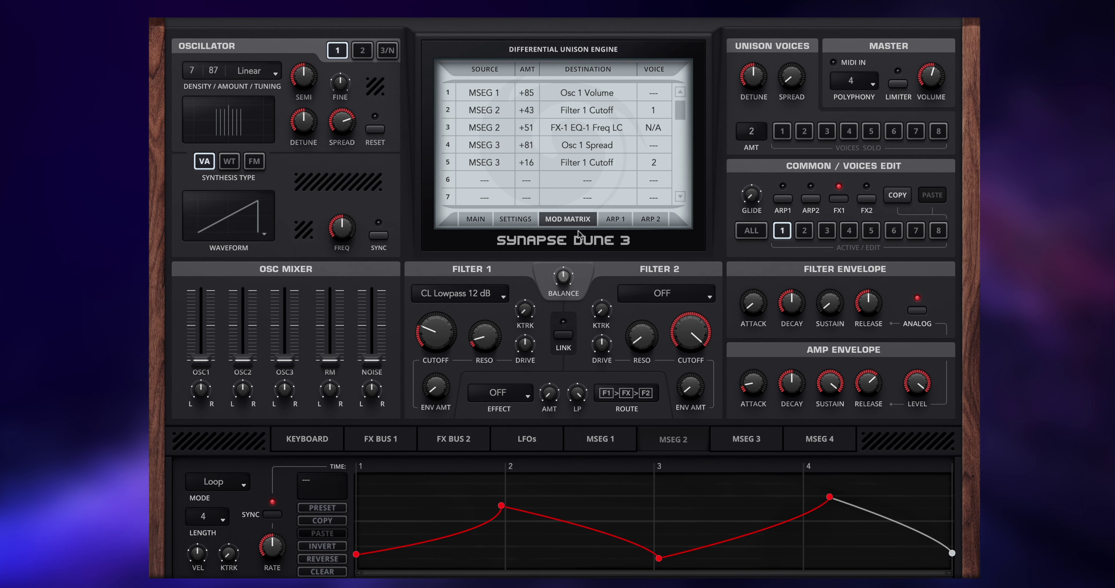
click(684, 295)
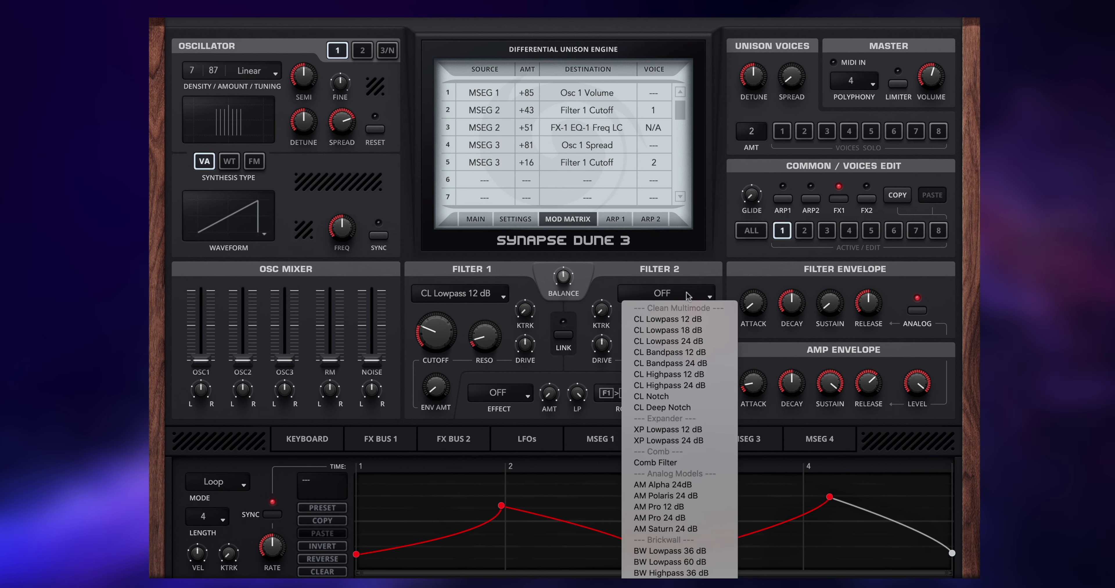
click(665, 398)
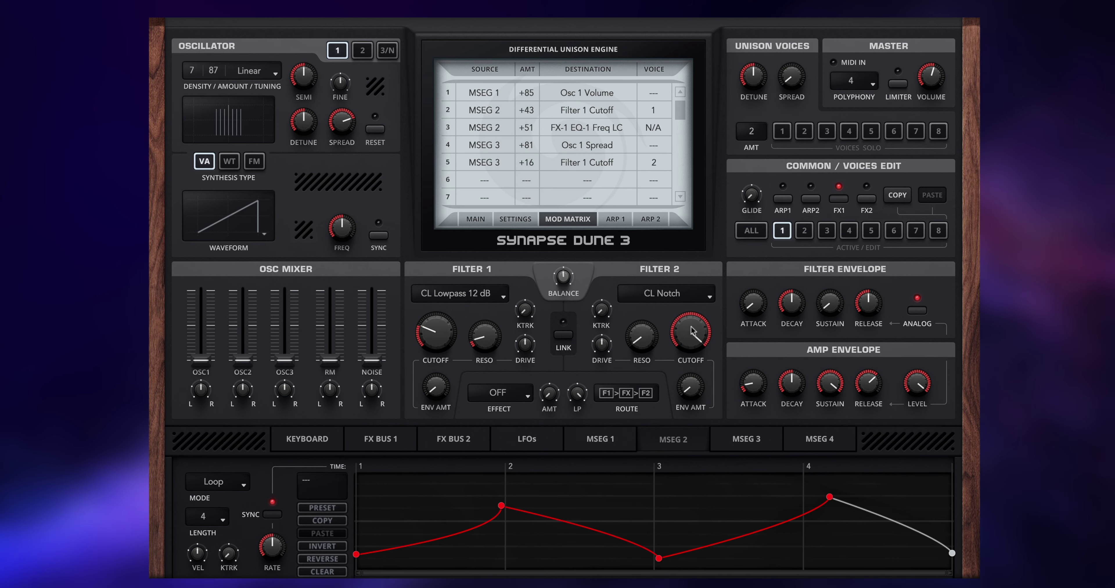
Solo voice 1, lower its Filter 2 cutoff to roughly a third of the range and raise the Filter 2 resonance moderately.
drag(692, 330, 680, 372)
click(783, 132)
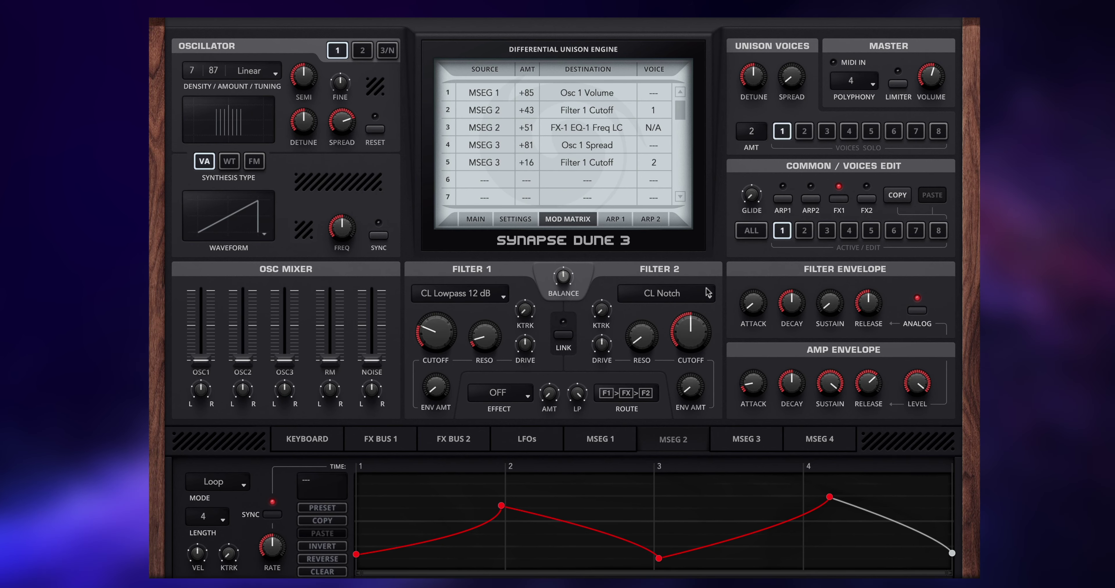
mouse_move(694, 341)
mouse_down()
mouse_move(686, 371)
mouse_move(701, 299)
mouse_move(692, 360)
mouse_up()
double_click(692, 361)
drag(931, 77, 917, 133)
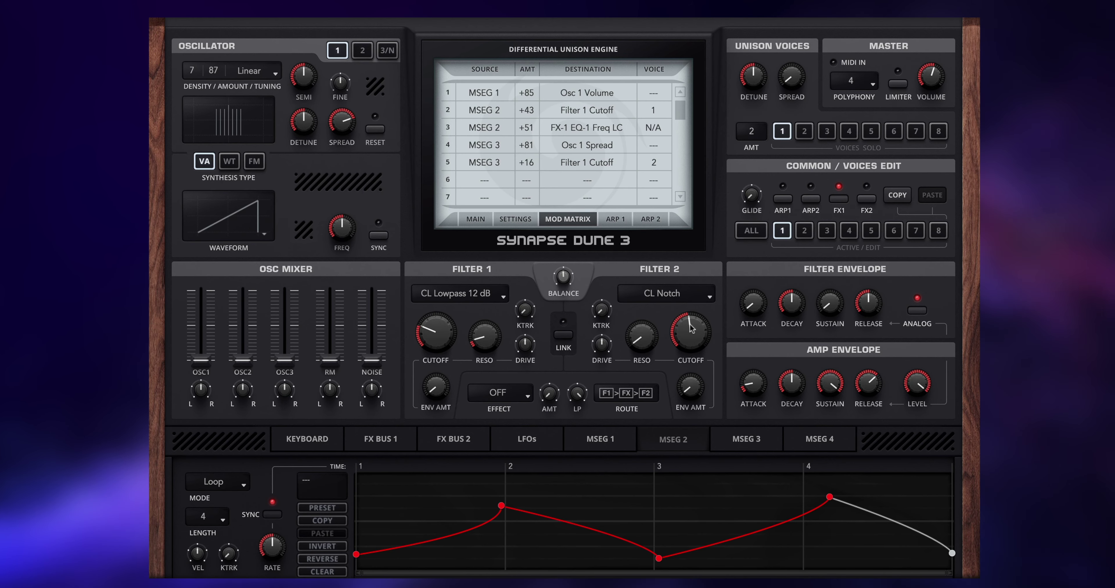
drag(691, 328, 639, 301)
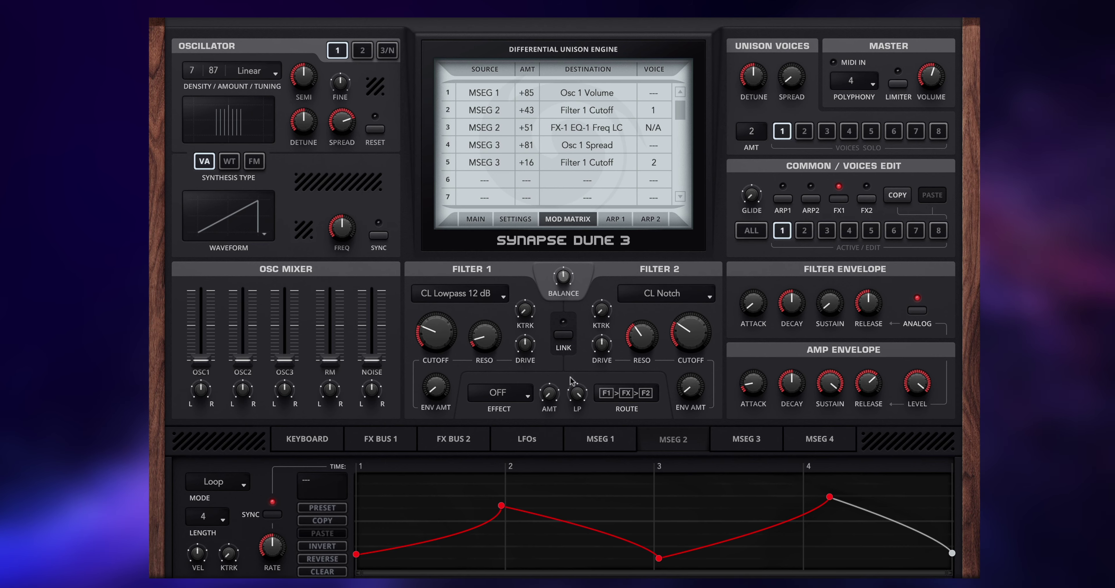
Route MSEG 2 to Filter 2 Cutoff at +44 in the sixth matrix slot, and raise voice 1's Filter 1 cutoff moderately.
click(484, 197)
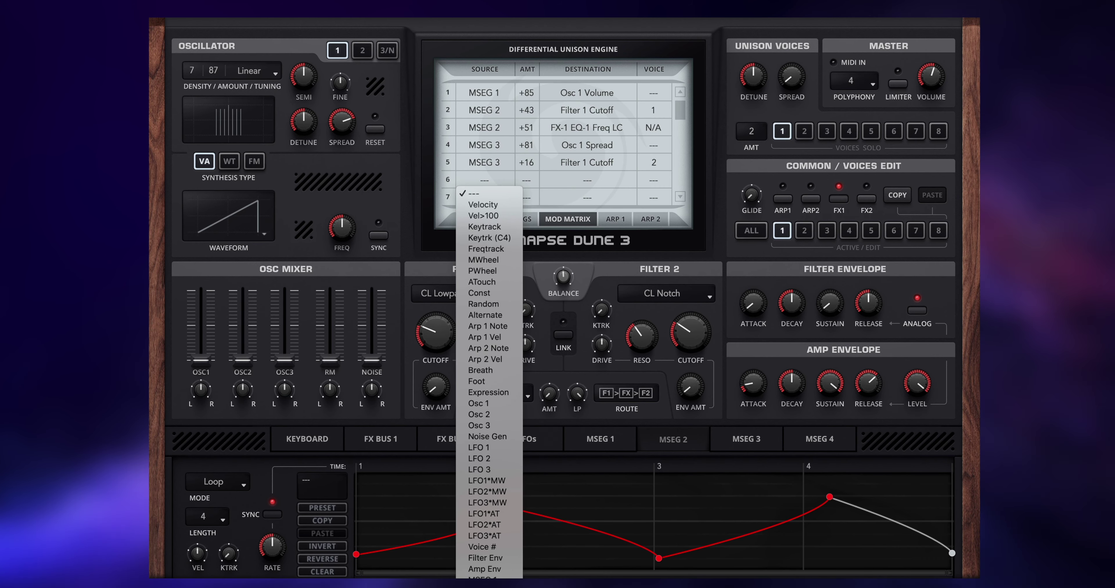
click(485, 586)
click(597, 188)
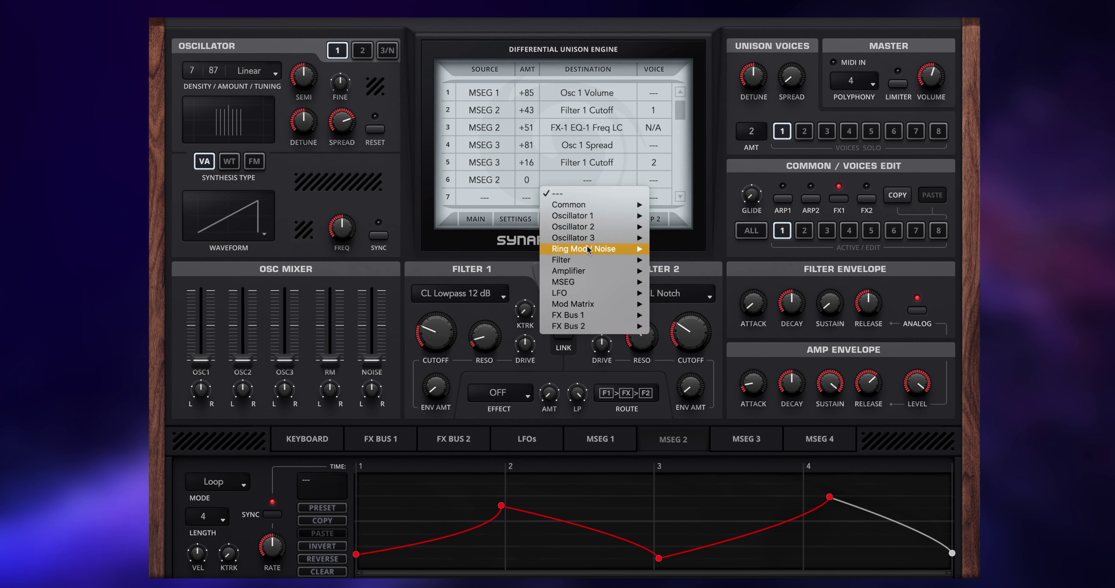
mouse_move(614, 260)
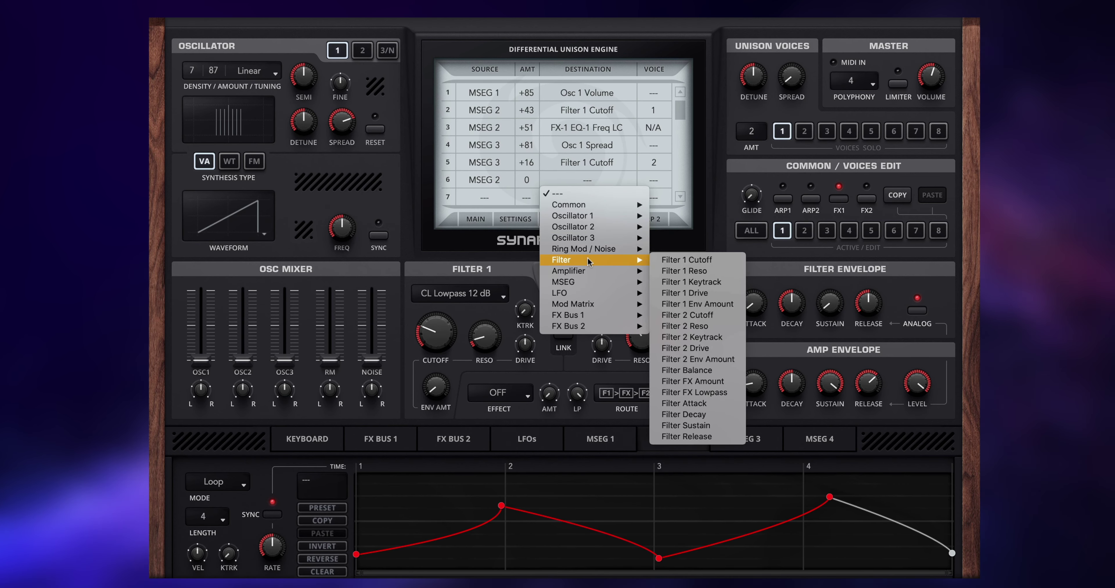
click(707, 316)
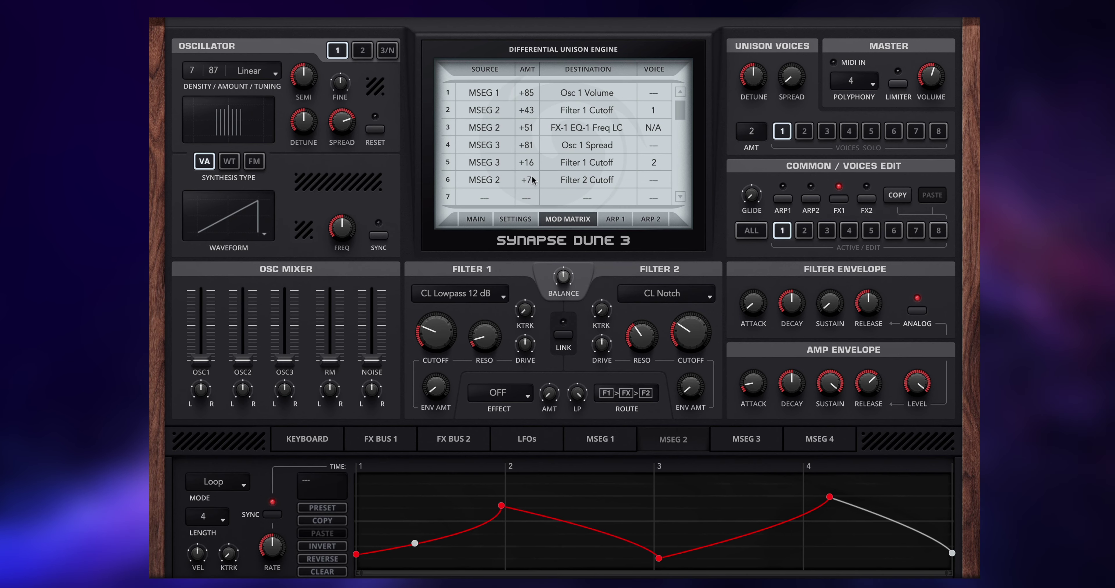
drag(530, 179, 536, 159)
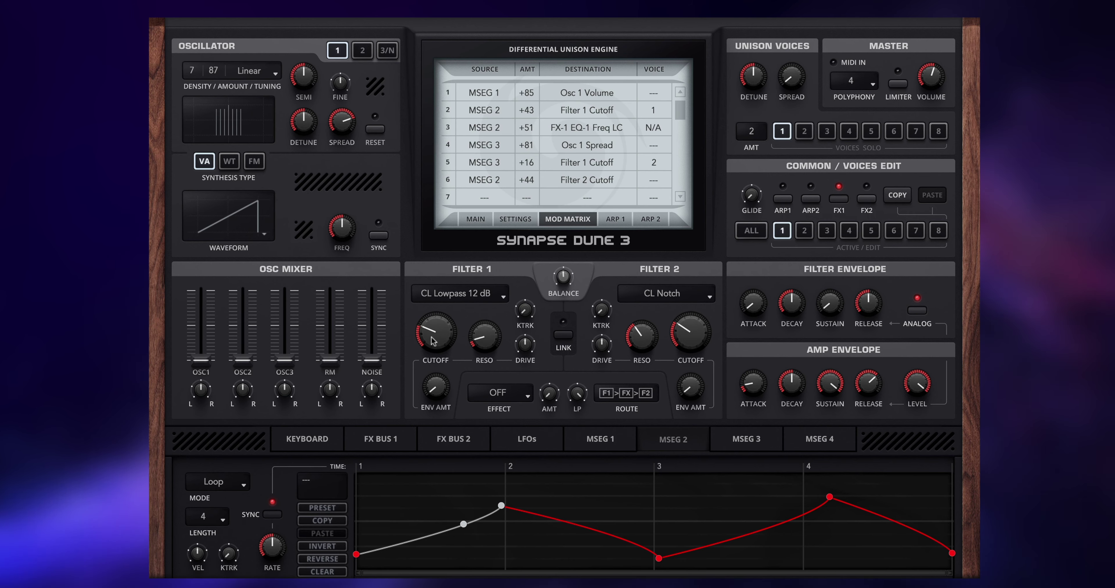
drag(440, 351, 439, 332)
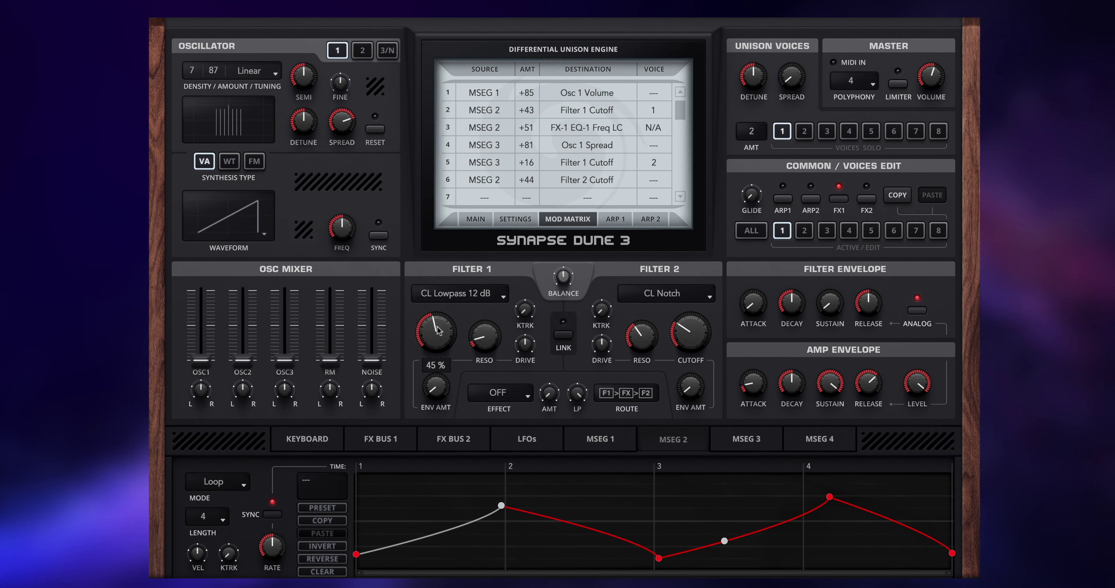
drag(439, 331, 433, 339)
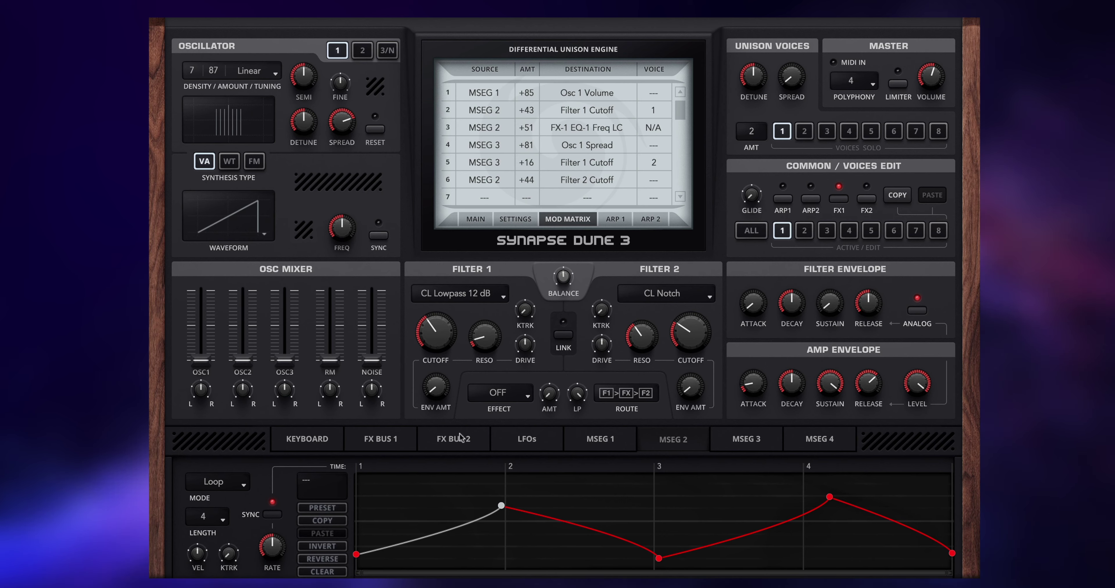
Activate Delay 1 on FX Bus 1 and set its type to Ping Pong.
click(377, 445)
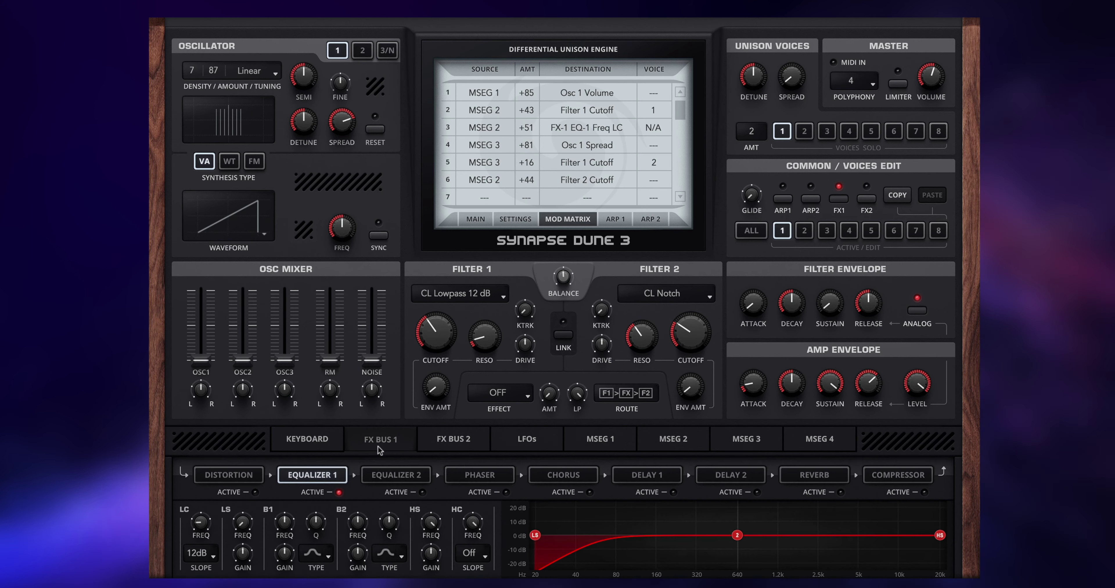
click(673, 493)
click(187, 546)
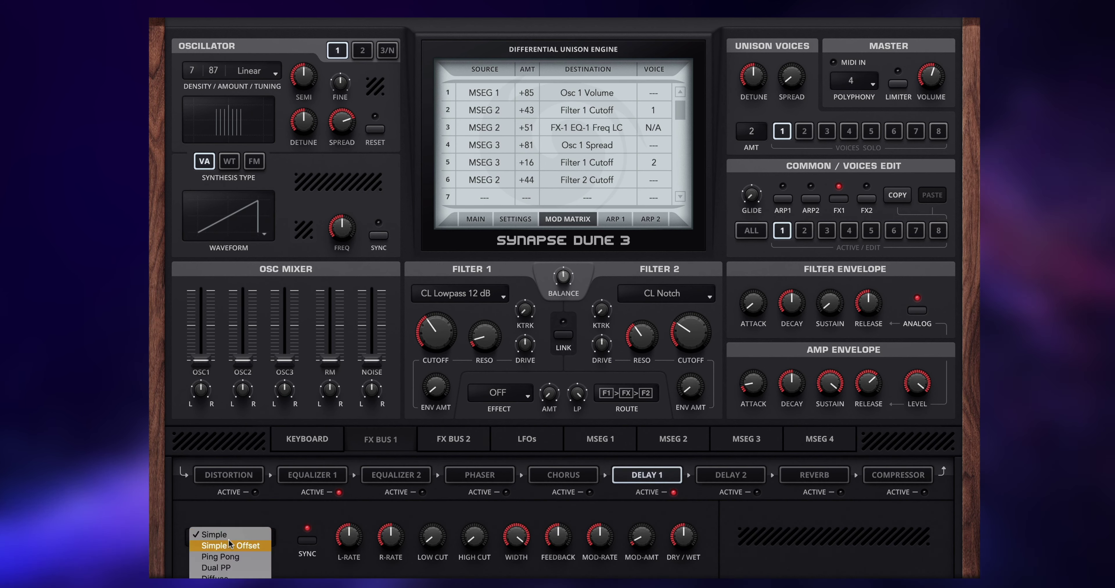
click(232, 557)
Activate the Large Hall reverb, raise its predelay, low cut, color and dry/wet mix, and reduce its modulation amount and width.
click(841, 492)
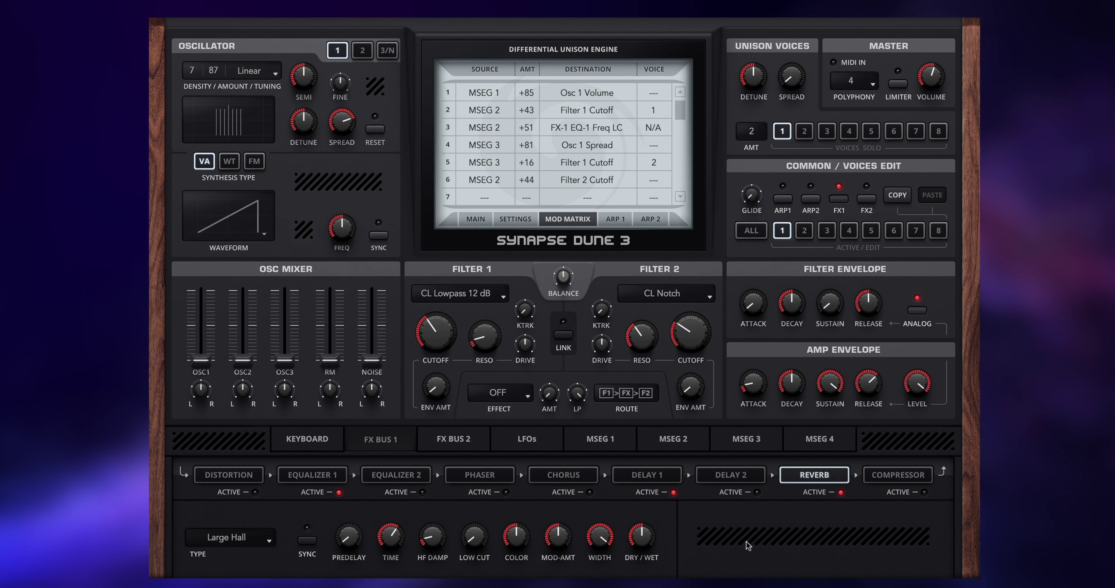
drag(355, 547, 357, 522)
mouse_move(440, 535)
drag(465, 546, 468, 530)
mouse_move(525, 532)
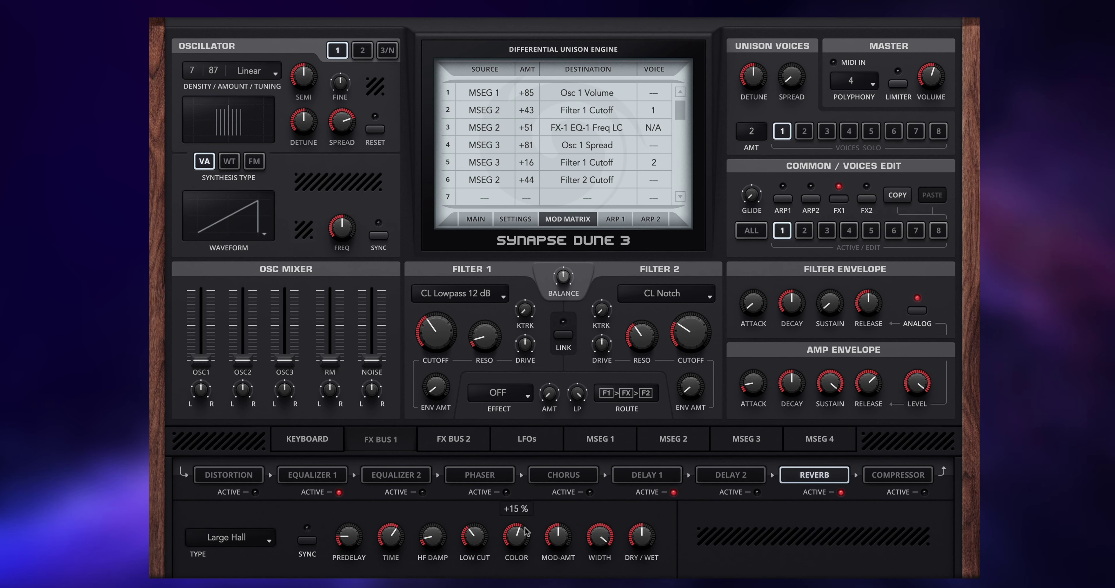
mouse_move(651, 527)
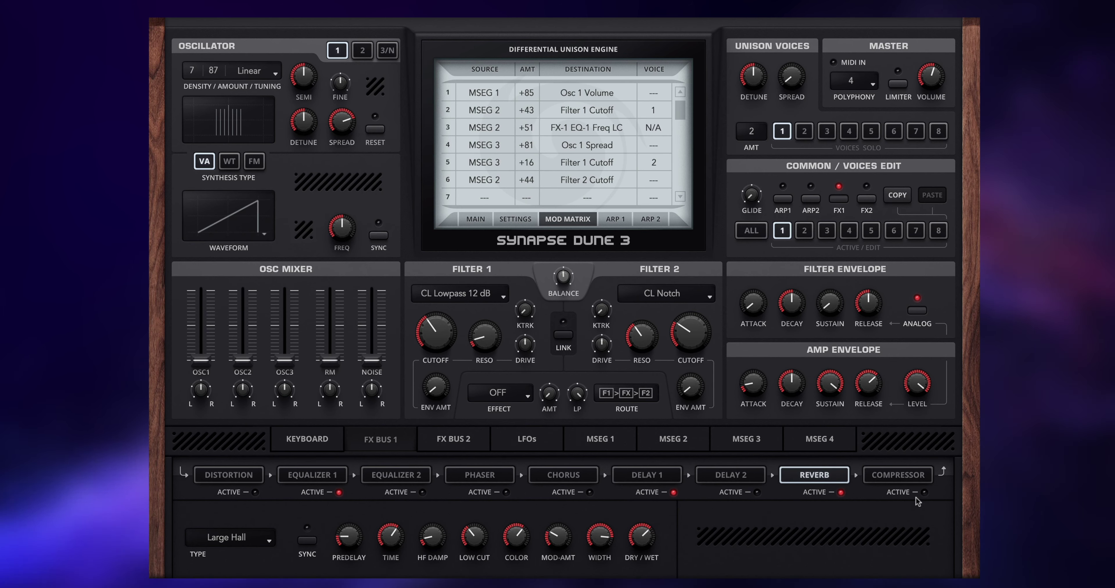
Activate the Vintage compressor on FX Bus 1 and raise its output gain.
click(898, 475)
click(924, 493)
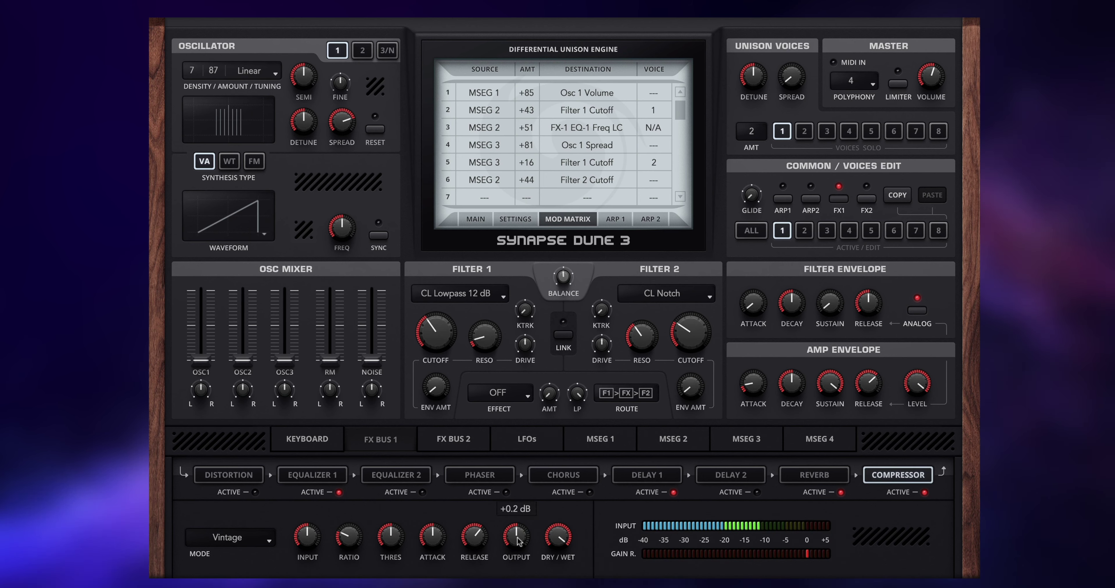
drag(518, 537, 523, 519)
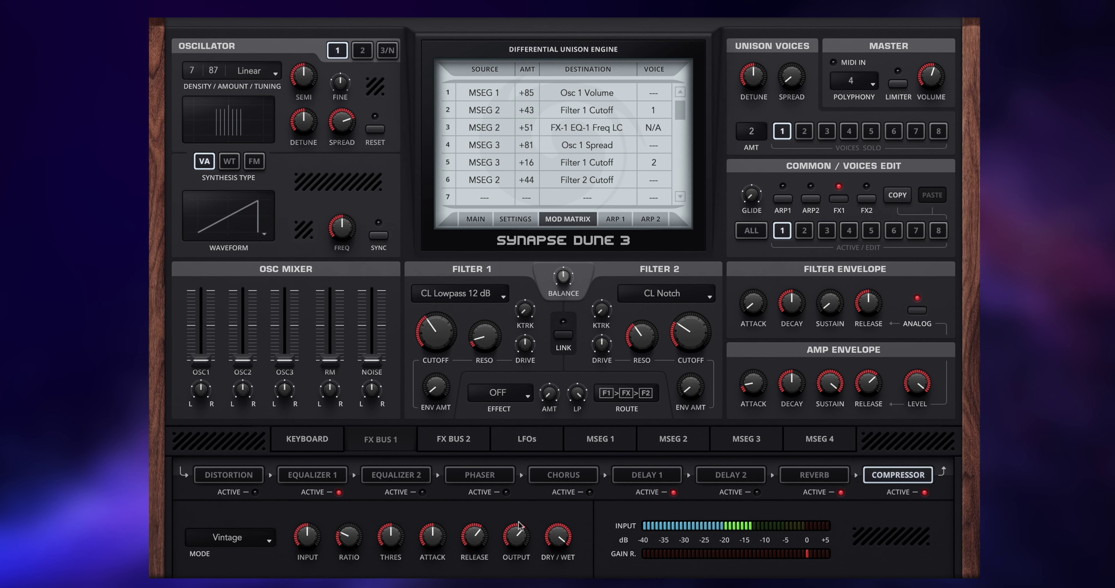
Show the MSEG 1 envelope.
click(307, 439)
click(600, 439)
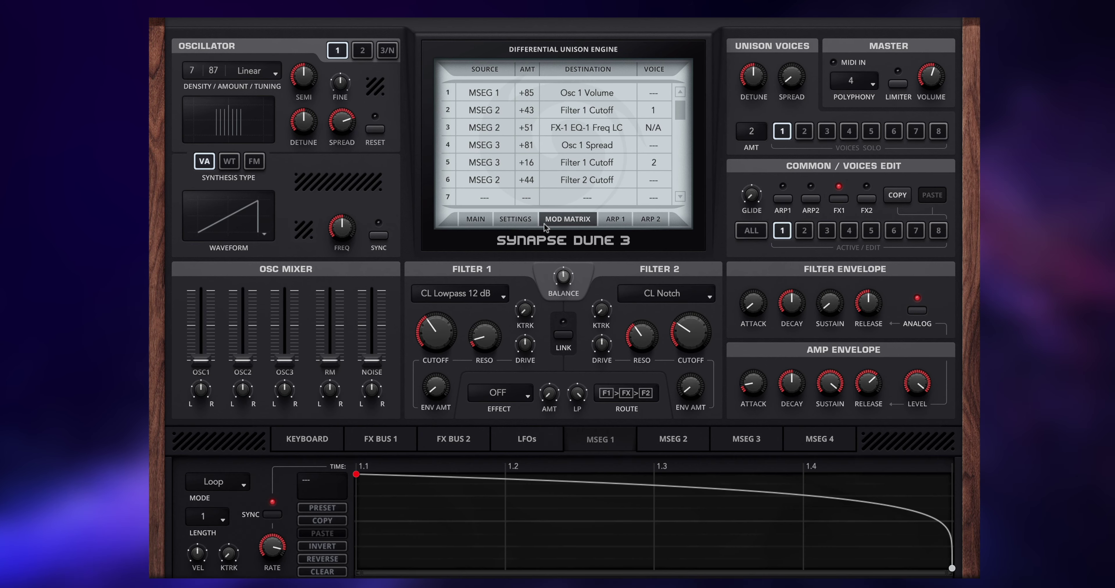